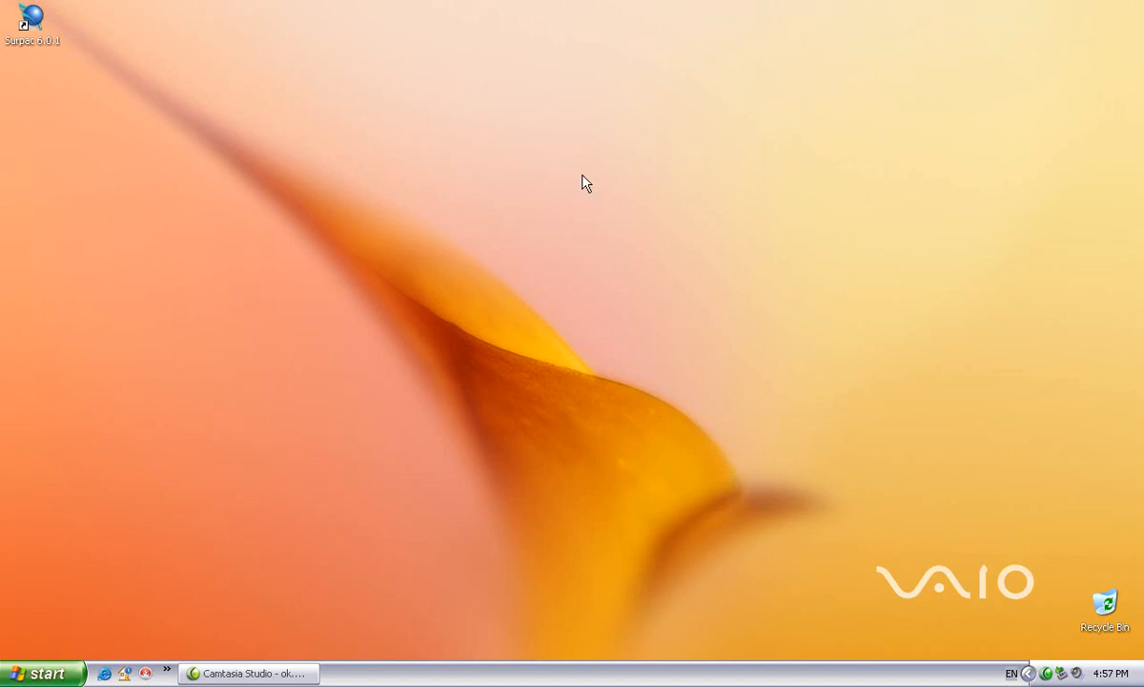
Start Surpac 6.0.1 from the desktop.
double_click(31, 21)
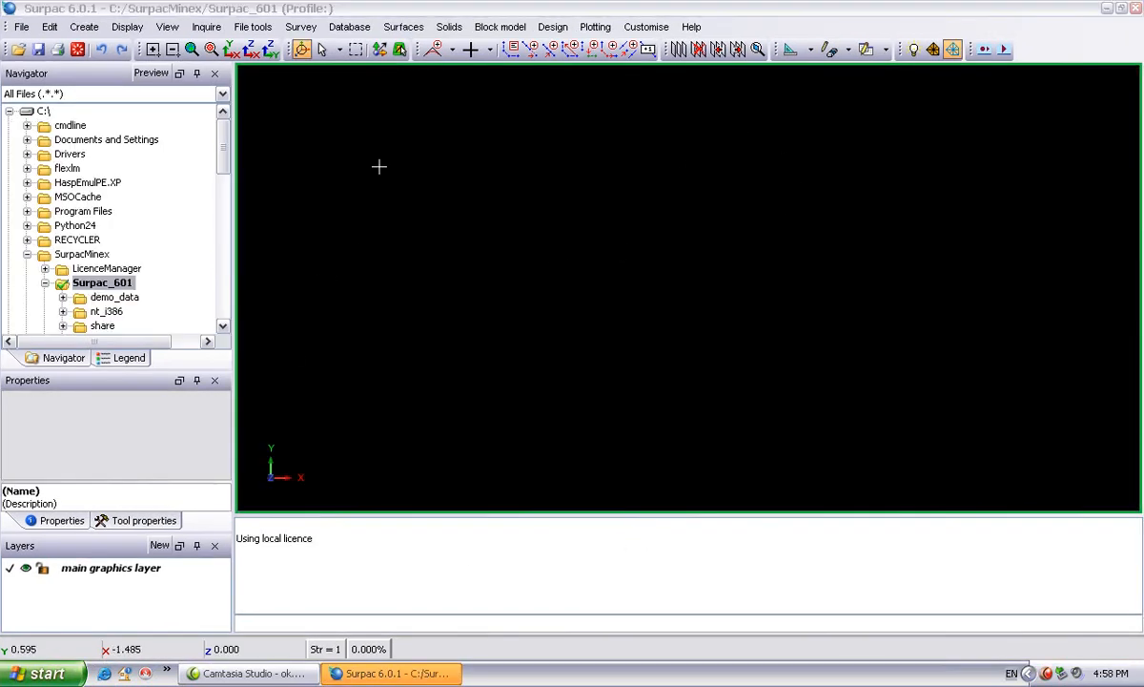
left_click(29, 28)
left_click(24, 27)
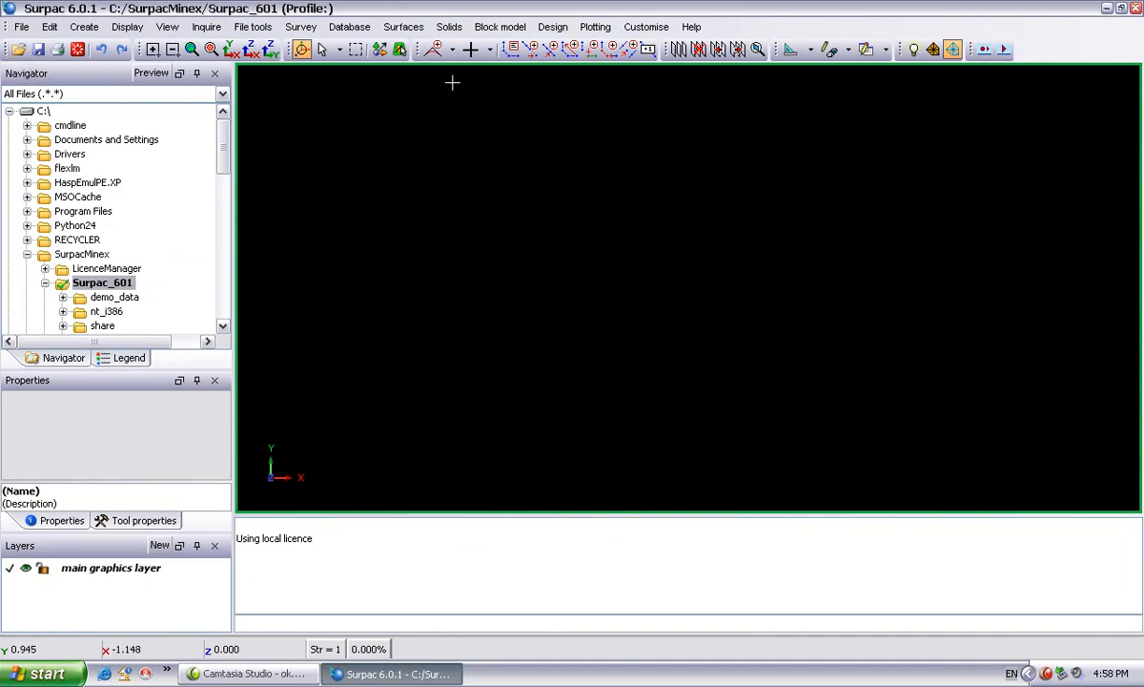
Look at the legend of the main graphics layer and return to the file navigator.
left_click(116, 359)
left_click(70, 392)
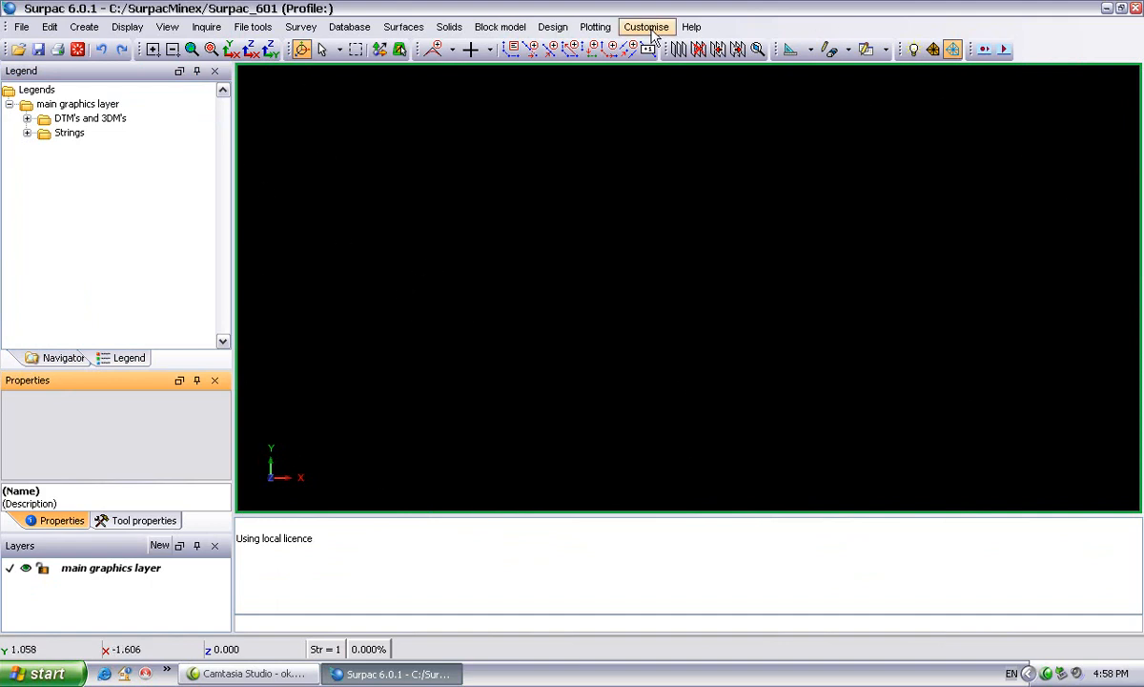
left_click(55, 358)
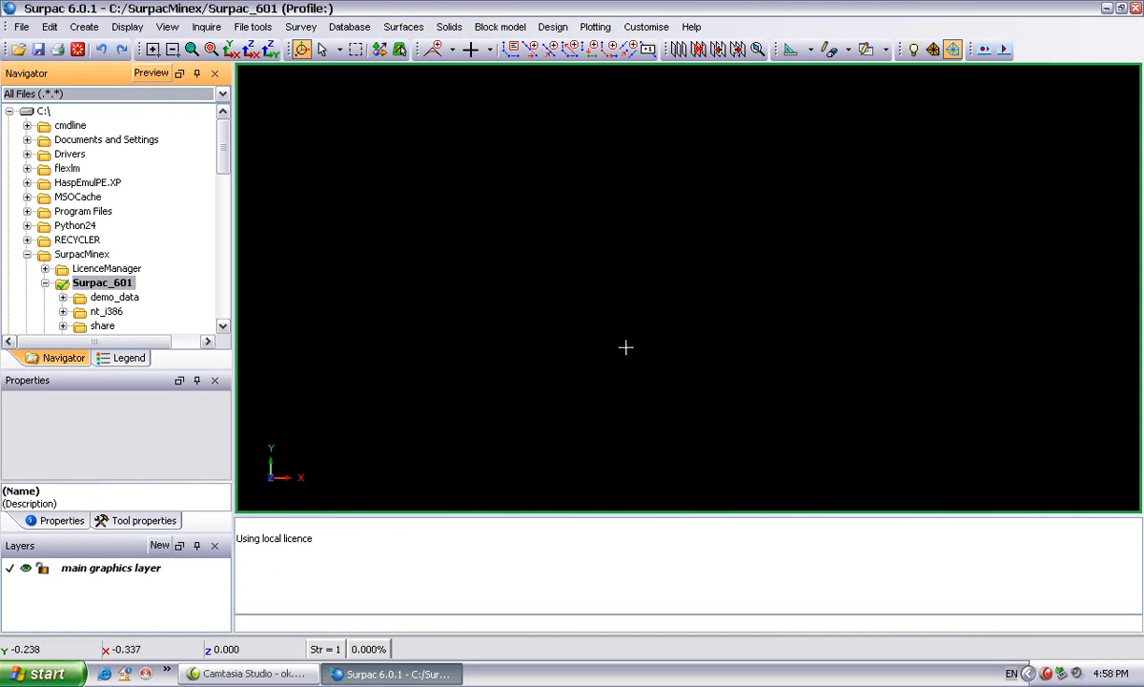
Collapse the C:\ drive's folder tree in the file navigator and expand the D:\ drive.
left_click(45, 284)
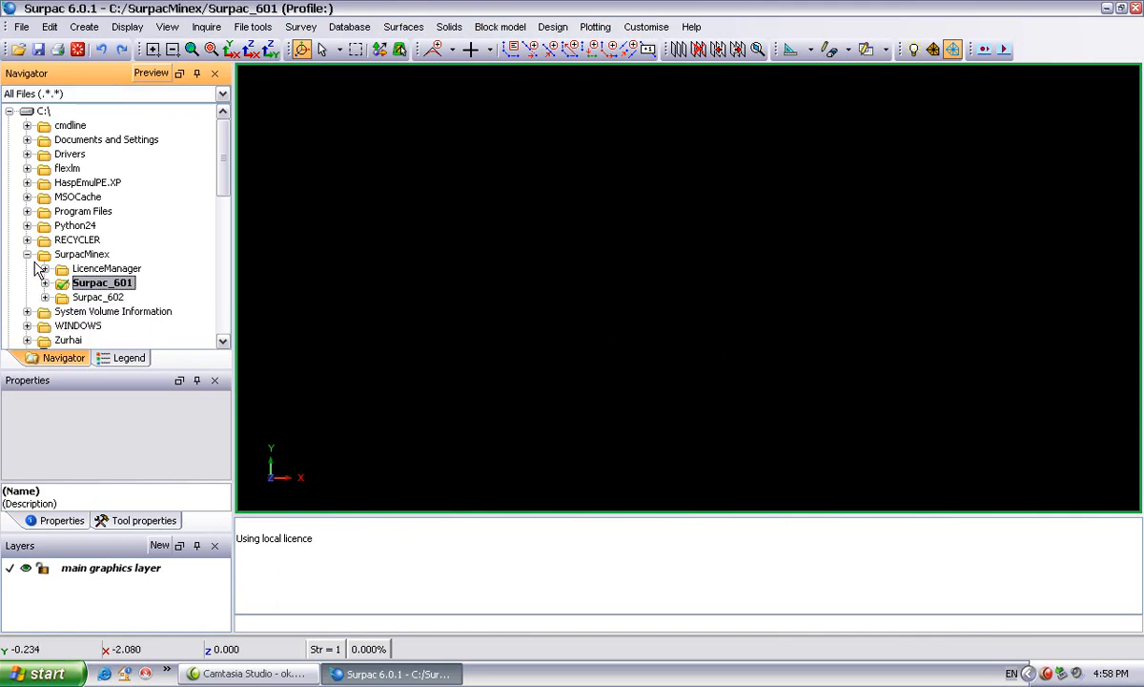
left_click(26, 254)
left_click(9, 112)
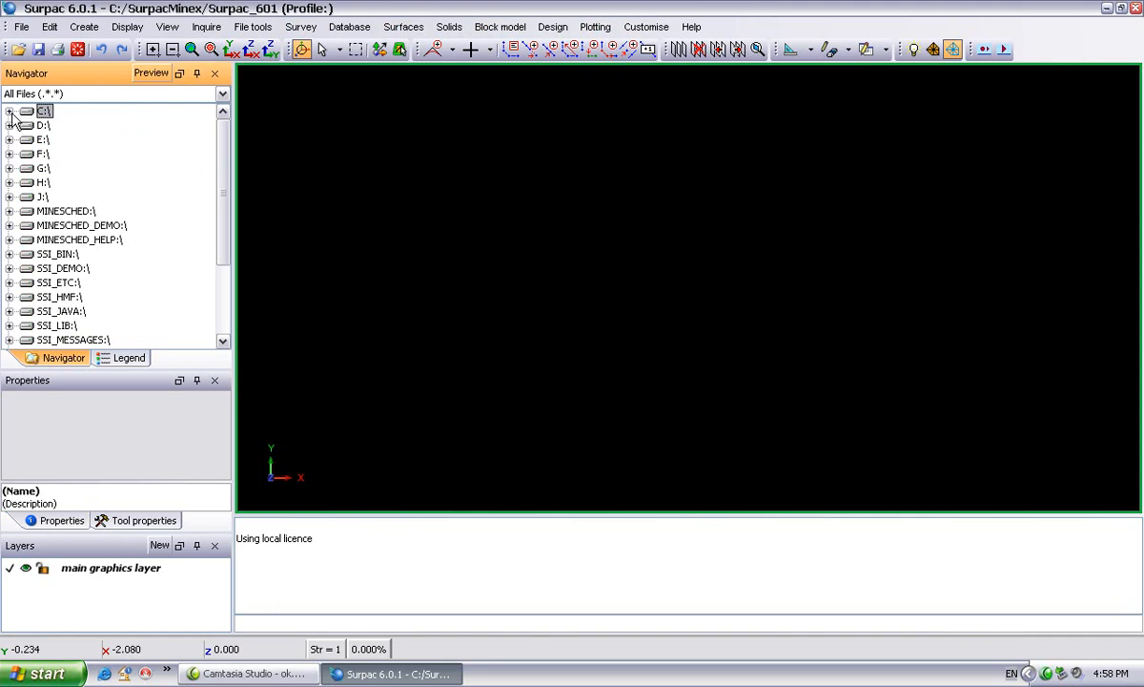
left_click(9, 111)
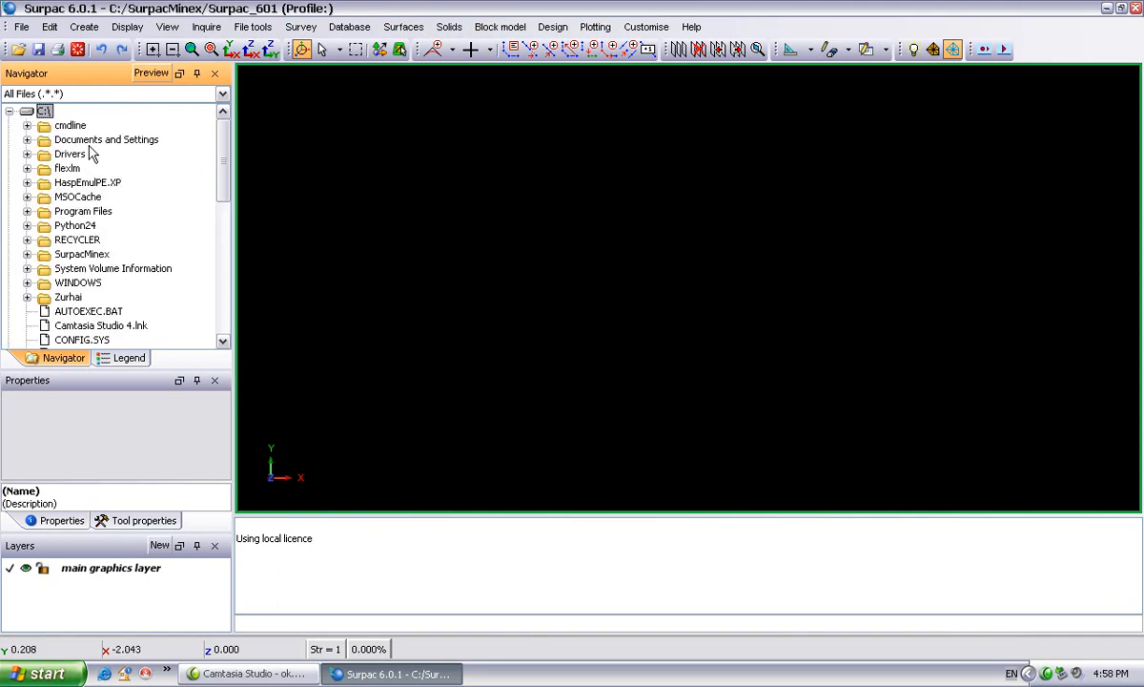
mouse_move(209, 139)
left_mouse_down()
mouse_move(205, 291)
mouse_move(210, 121)
left_mouse_up()
left_click(8, 111)
left_click(9, 124)
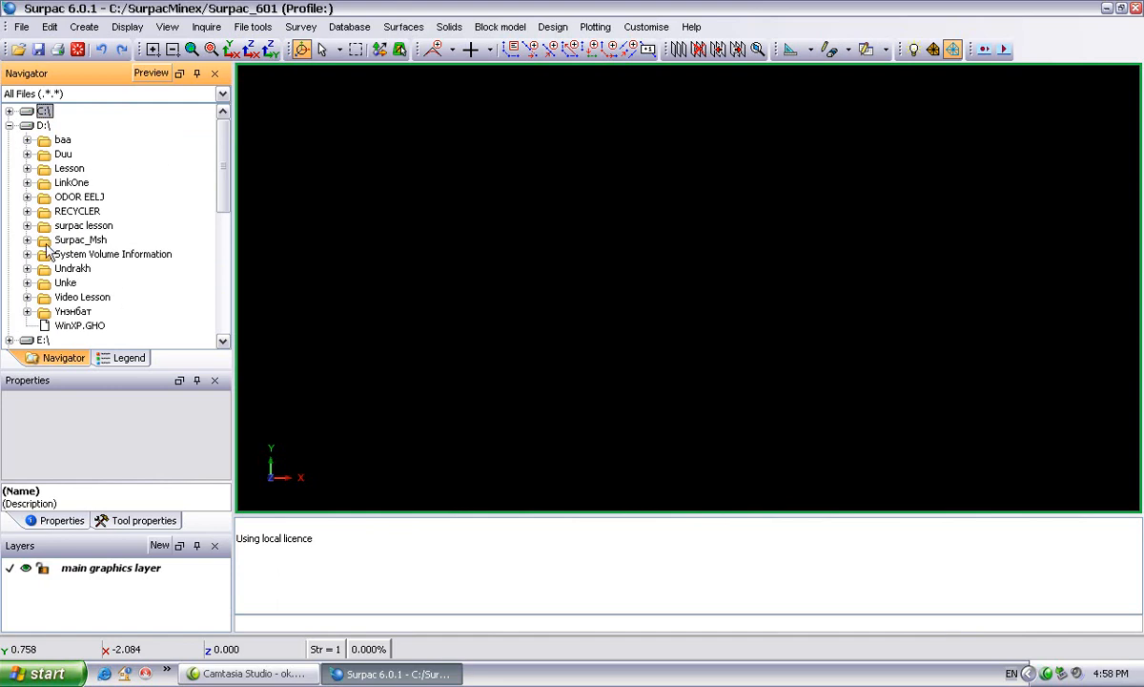
Create a new folder named "Surpac lesson 1" on the D:\ drive.
left_click(38, 126)
right_click(38, 126)
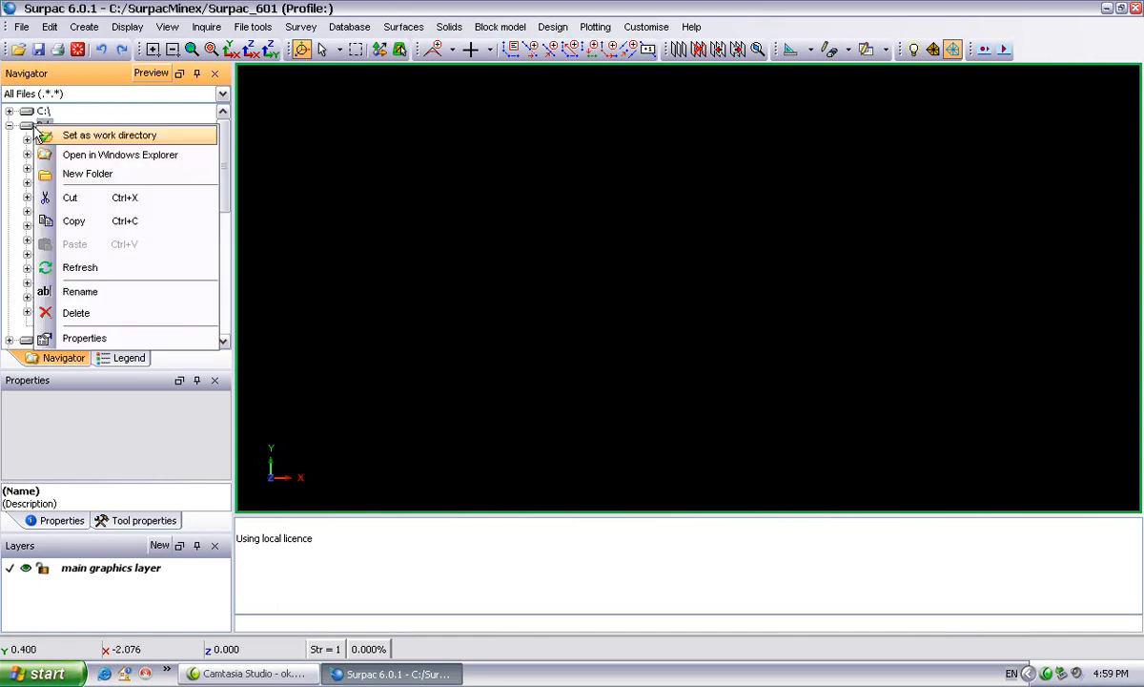
left_click(66, 177)
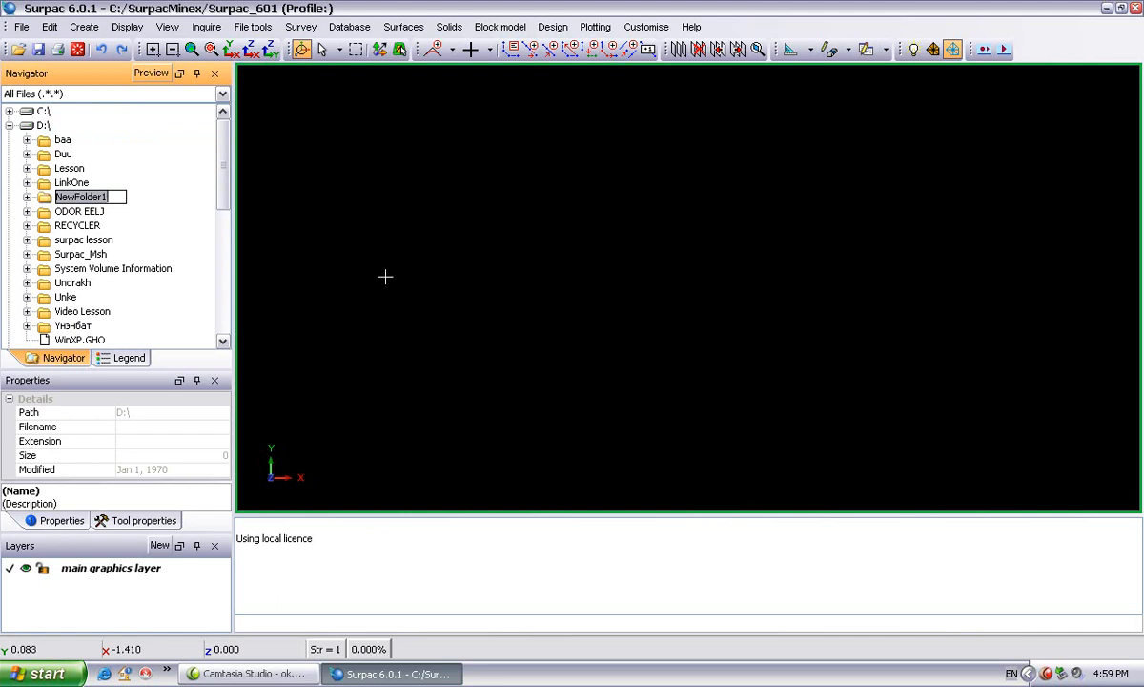
type("Surpac lesson 1")
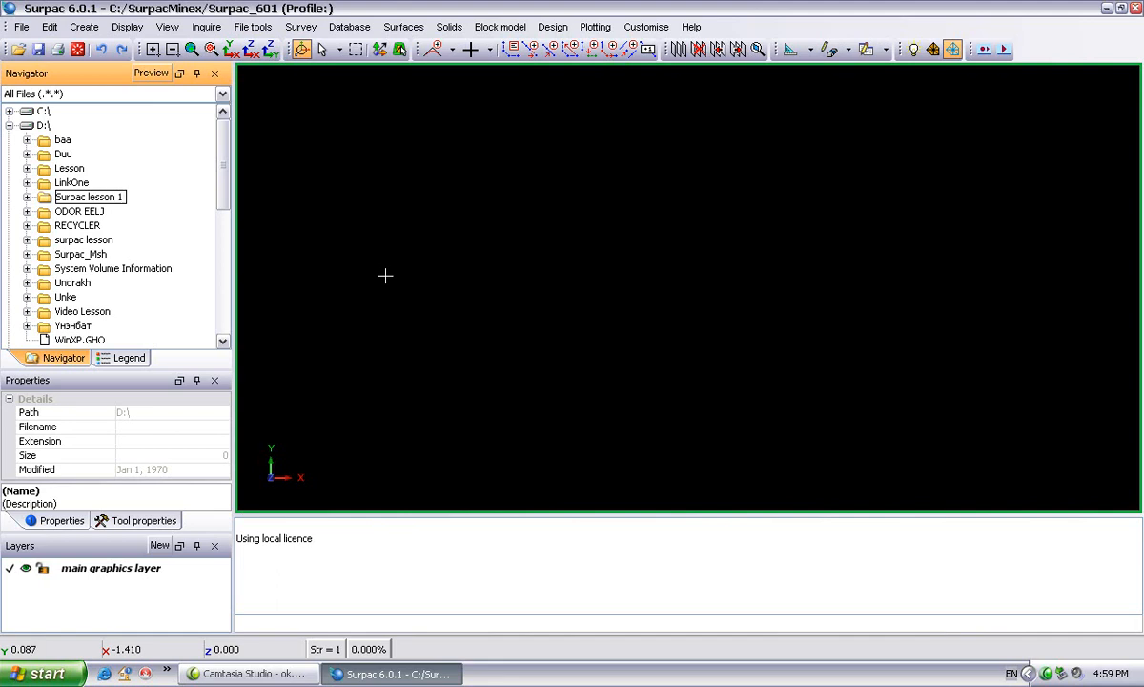
left_click(386, 275)
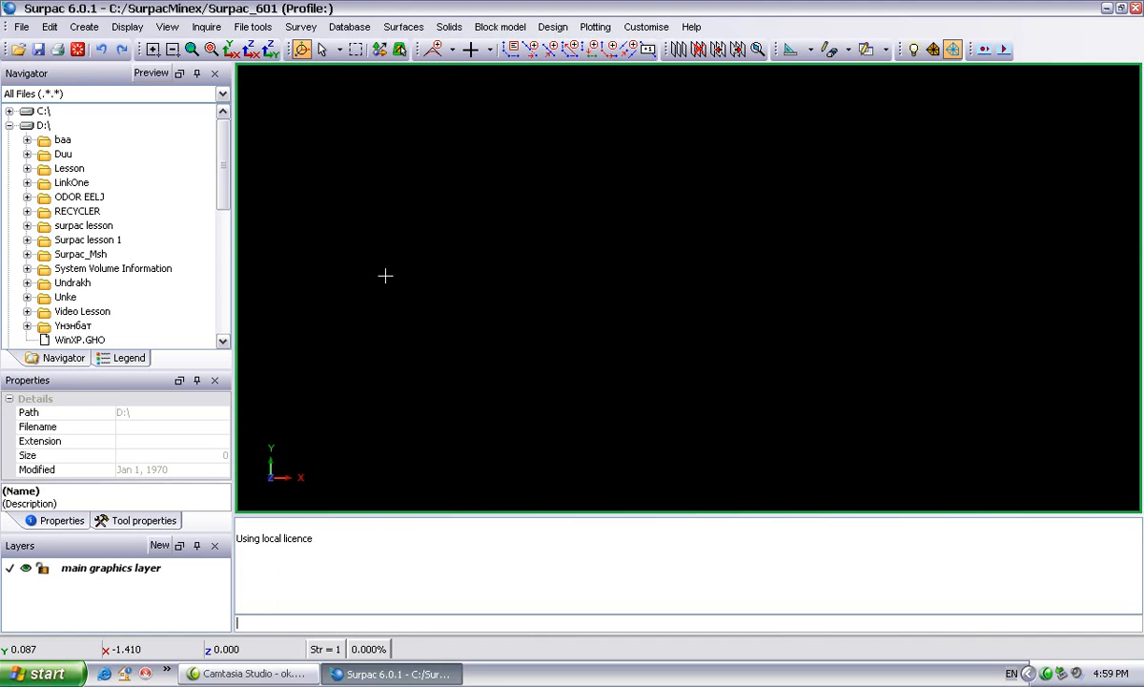
Set the "Surpac lesson 1" folder as the work directory.
left_click(103, 241)
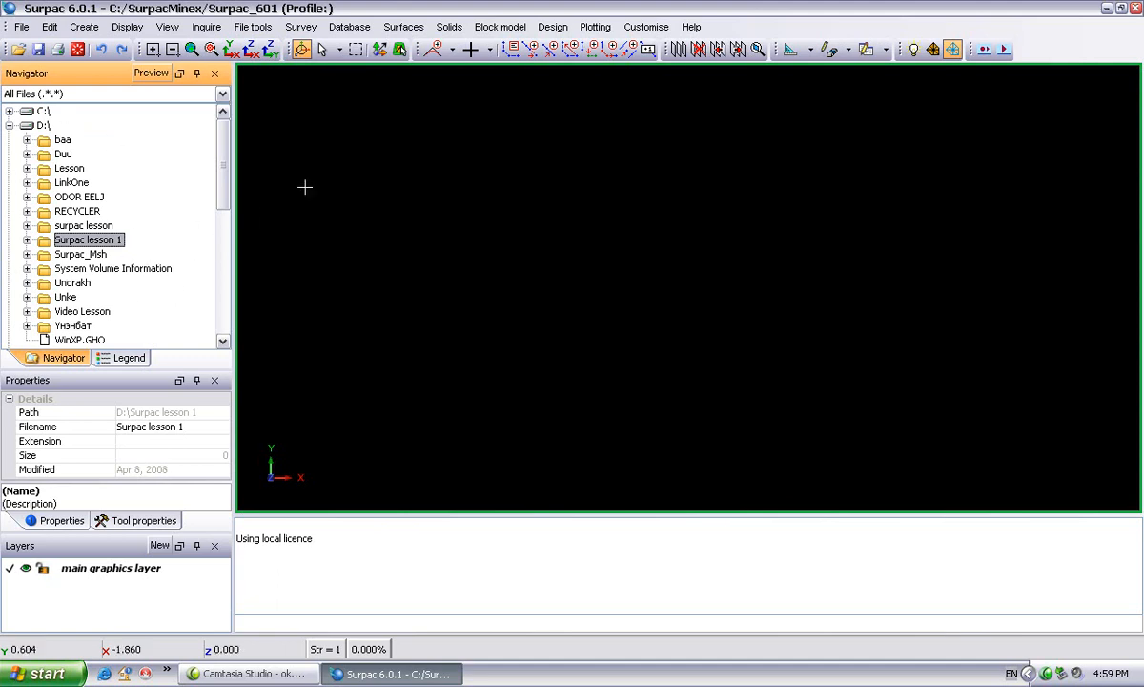
right_click(80, 246)
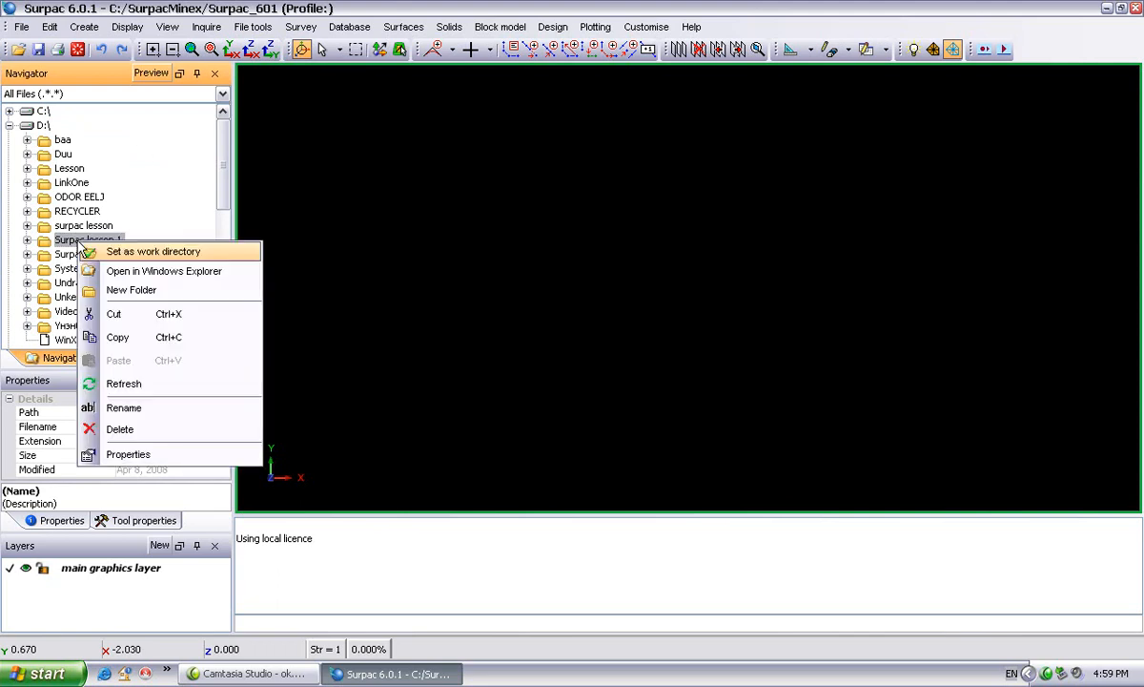
left_click(157, 253)
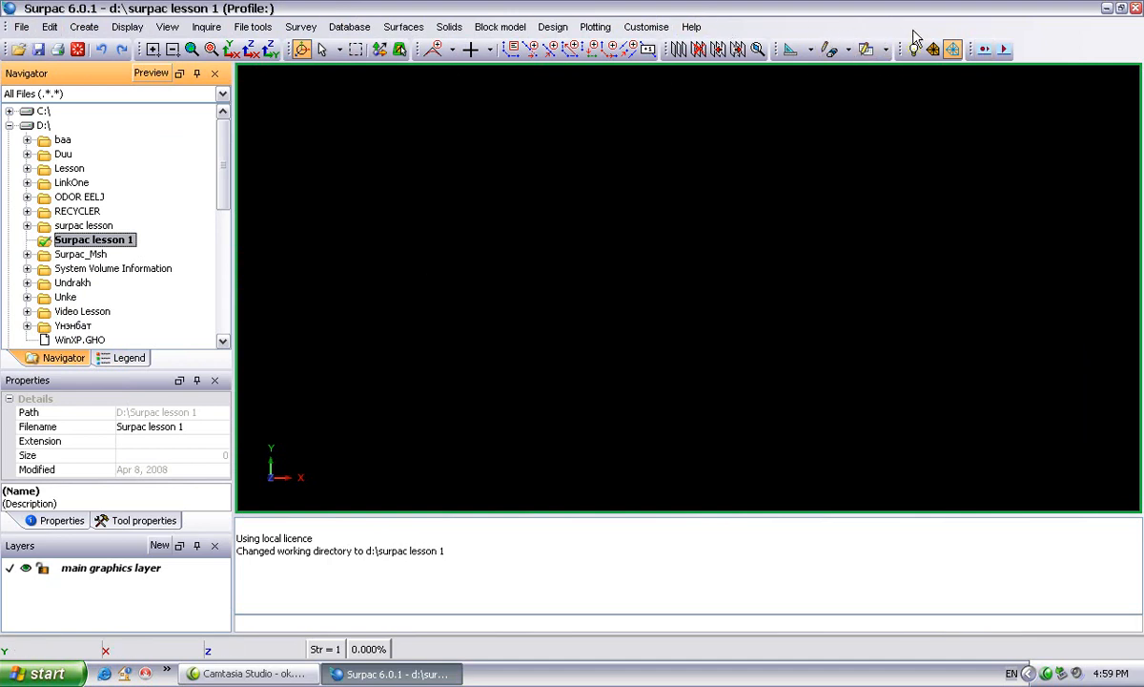
Show the additional Database menu bar, look at its database commands, and hide the bar again.
right_click(1065, 49)
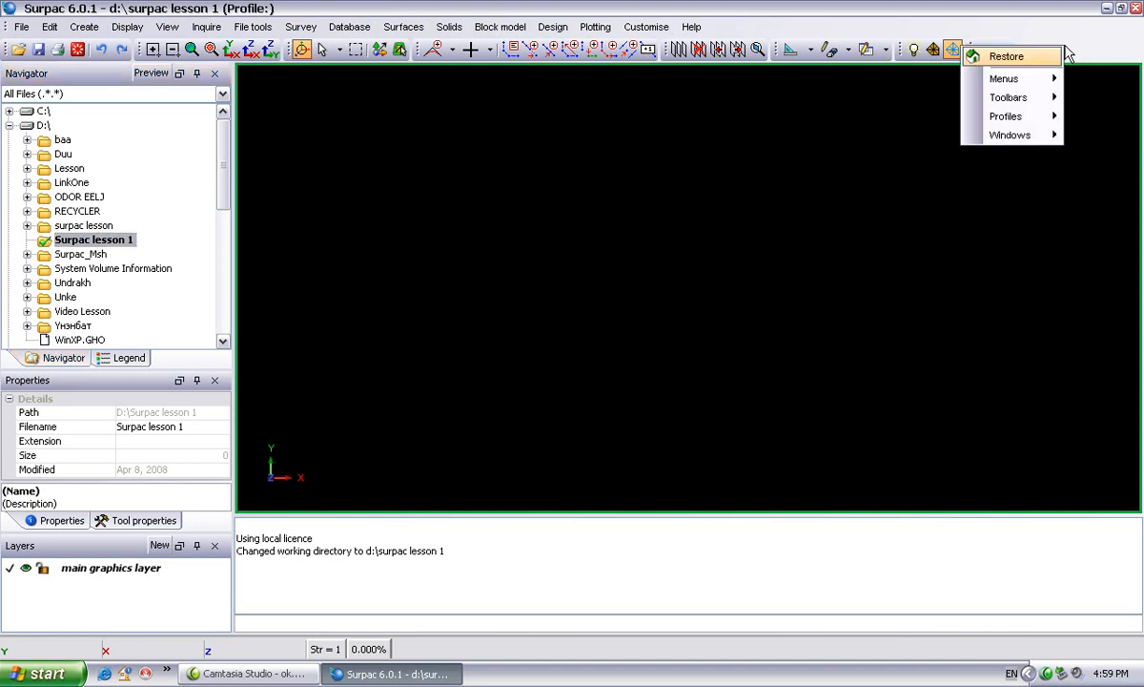
mouse_move(1053, 83)
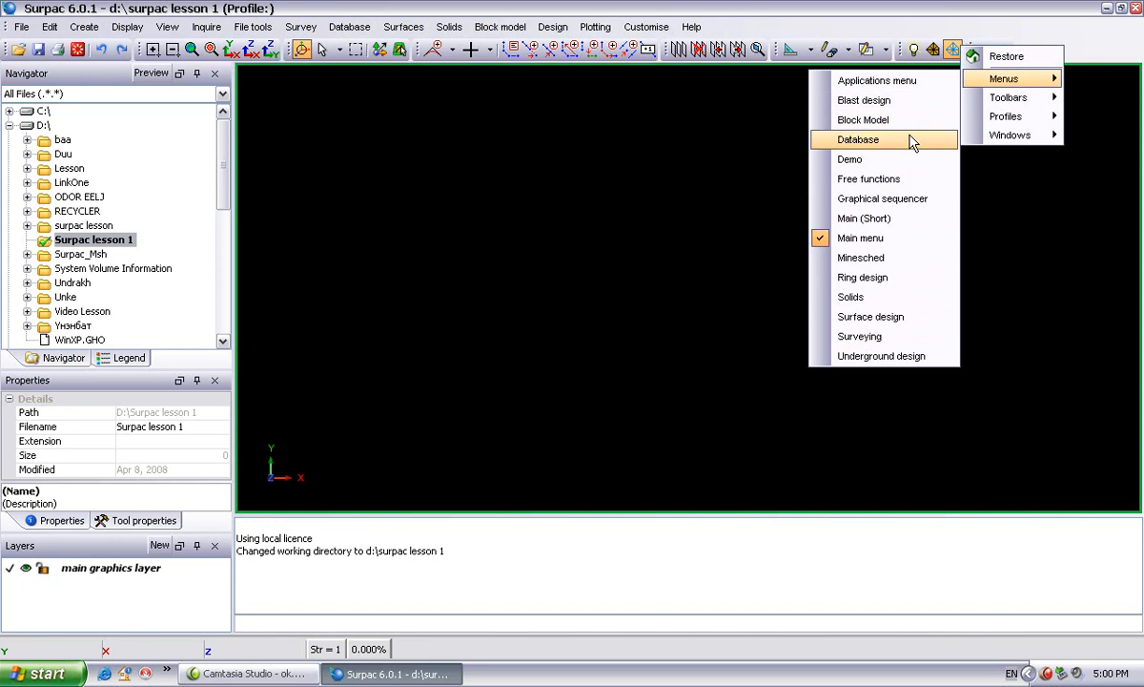
left_click(859, 140)
left_click(34, 72)
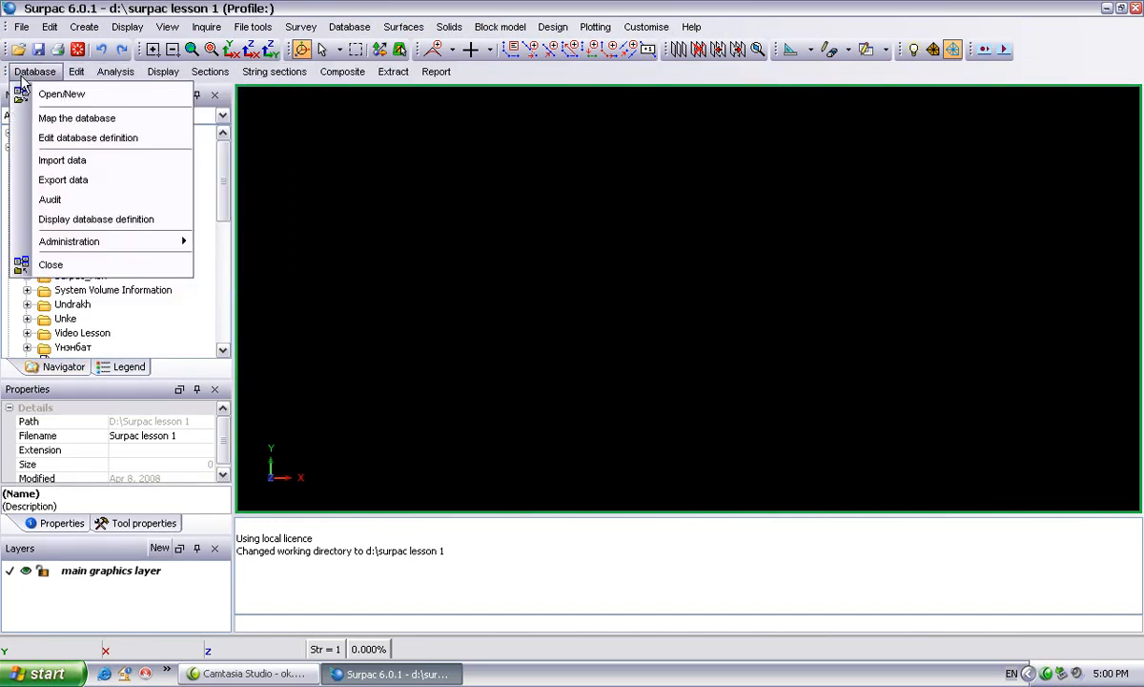
left_click(613, 77)
right_click(611, 80)
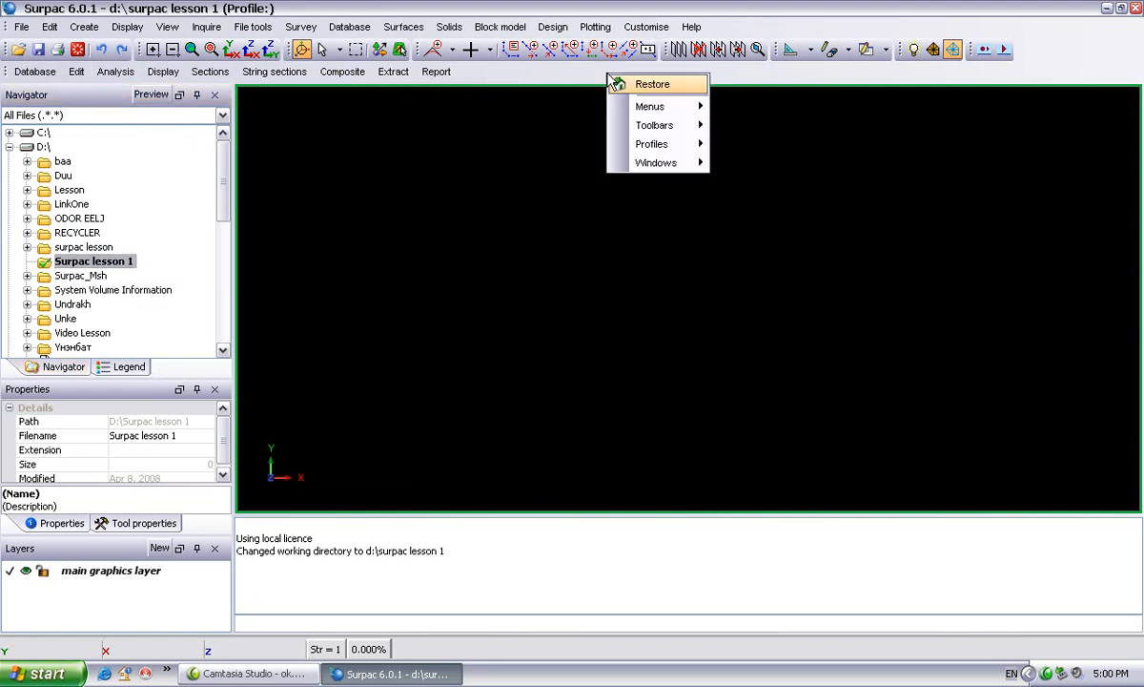
mouse_move(651, 107)
left_click(763, 172)
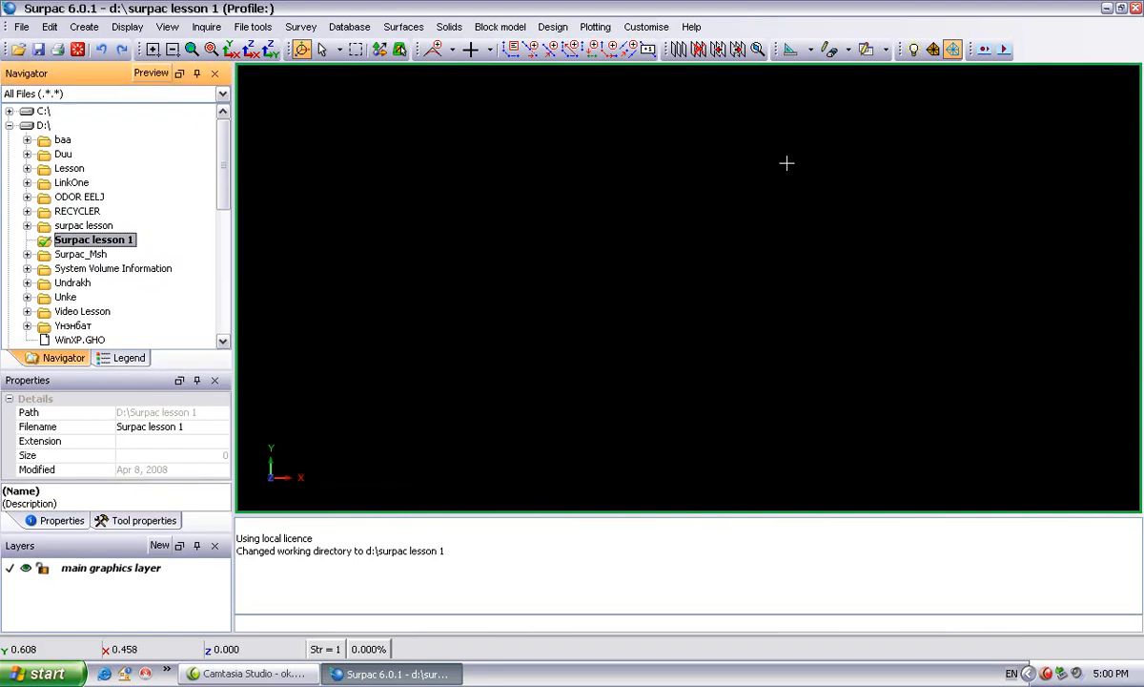
Show the Database toolbar and hide it again.
right_click(798, 36)
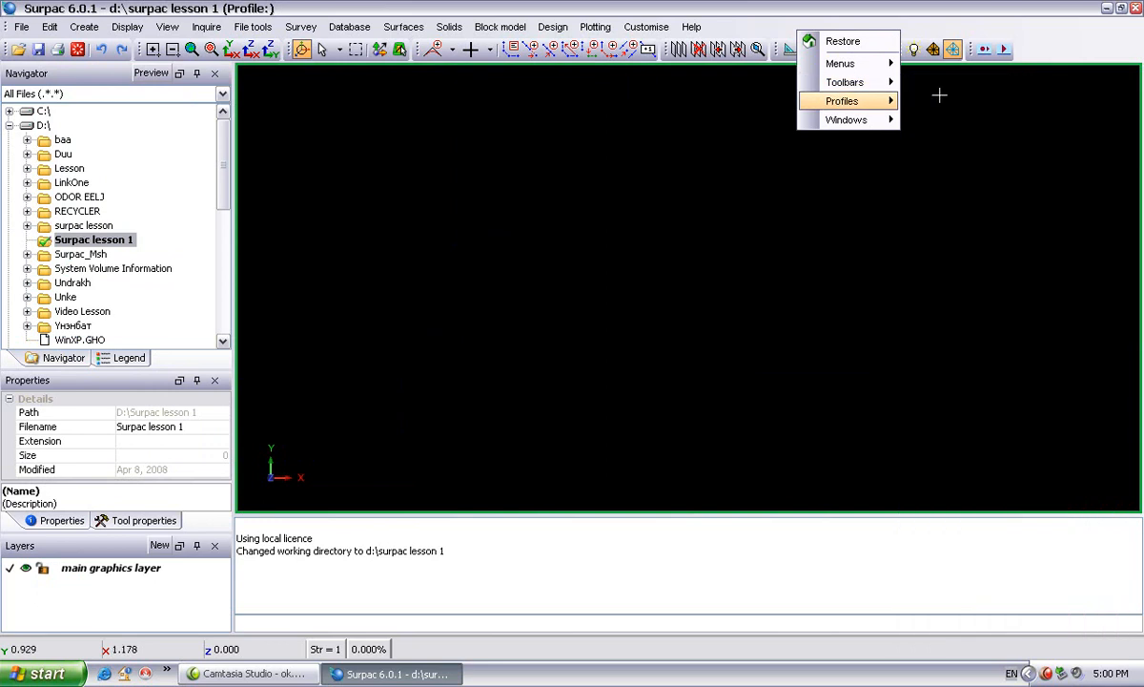
mouse_move(884, 88)
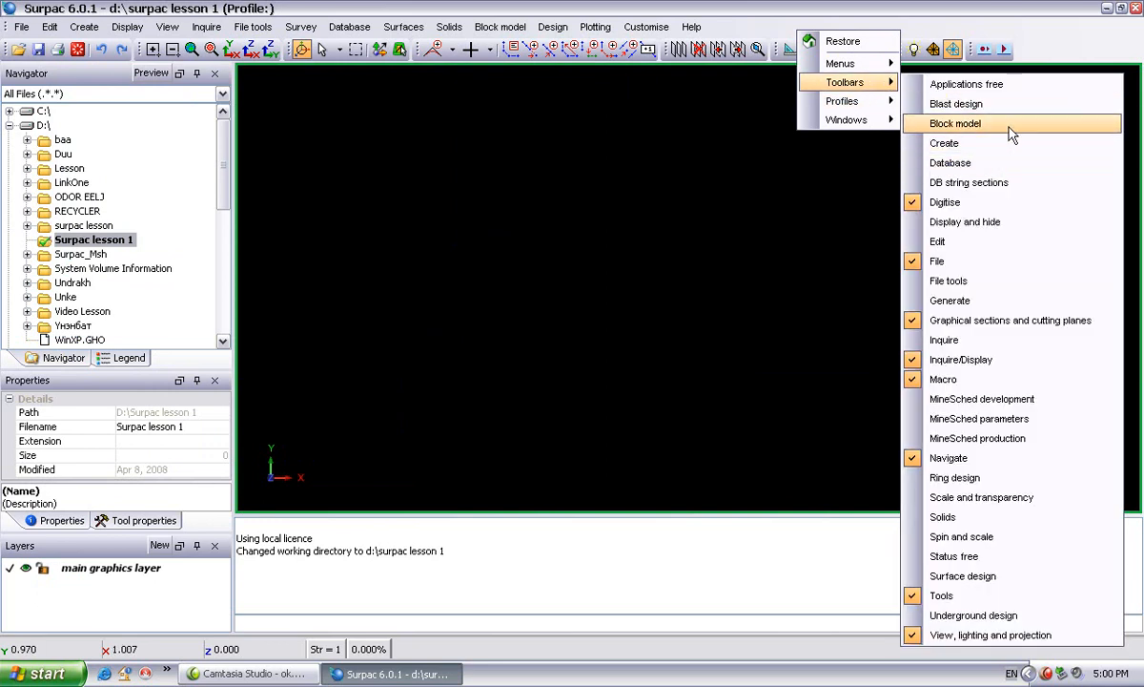
left_click(1012, 170)
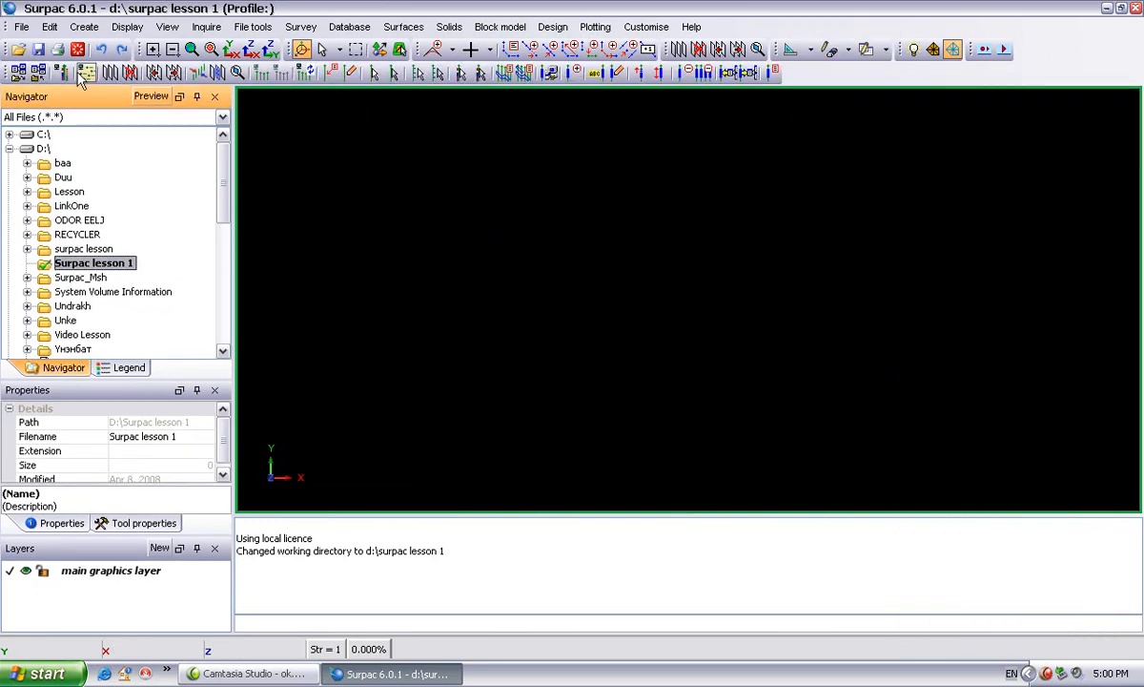
right_click(886, 78)
mouse_move(930, 127)
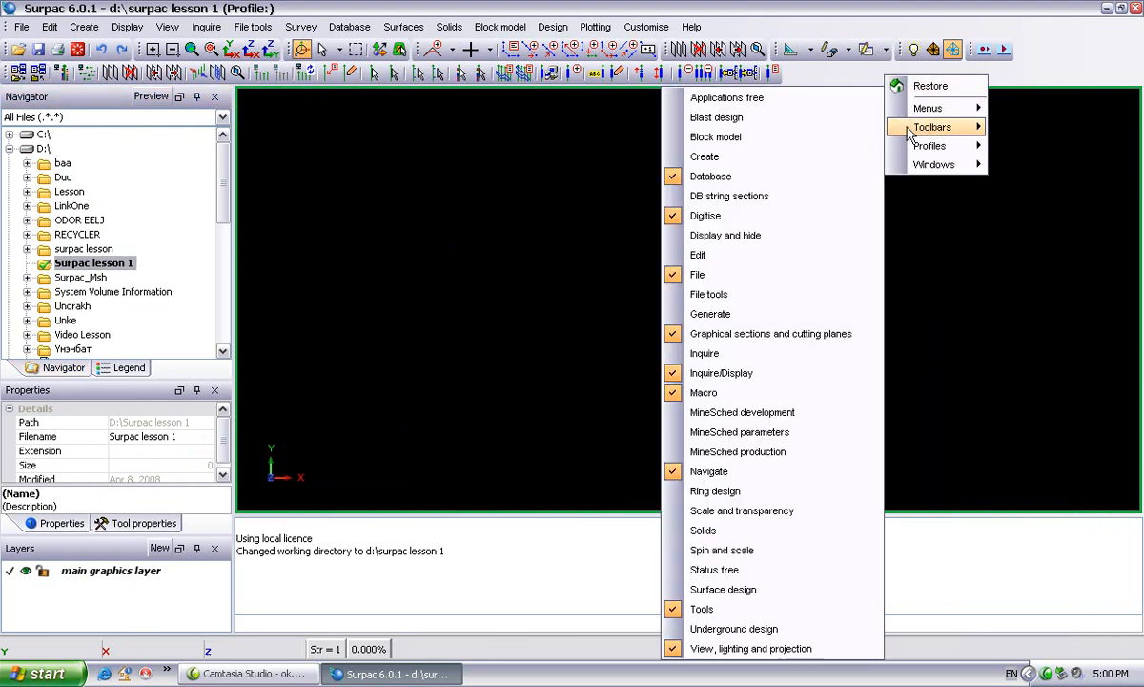
left_click(772, 179)
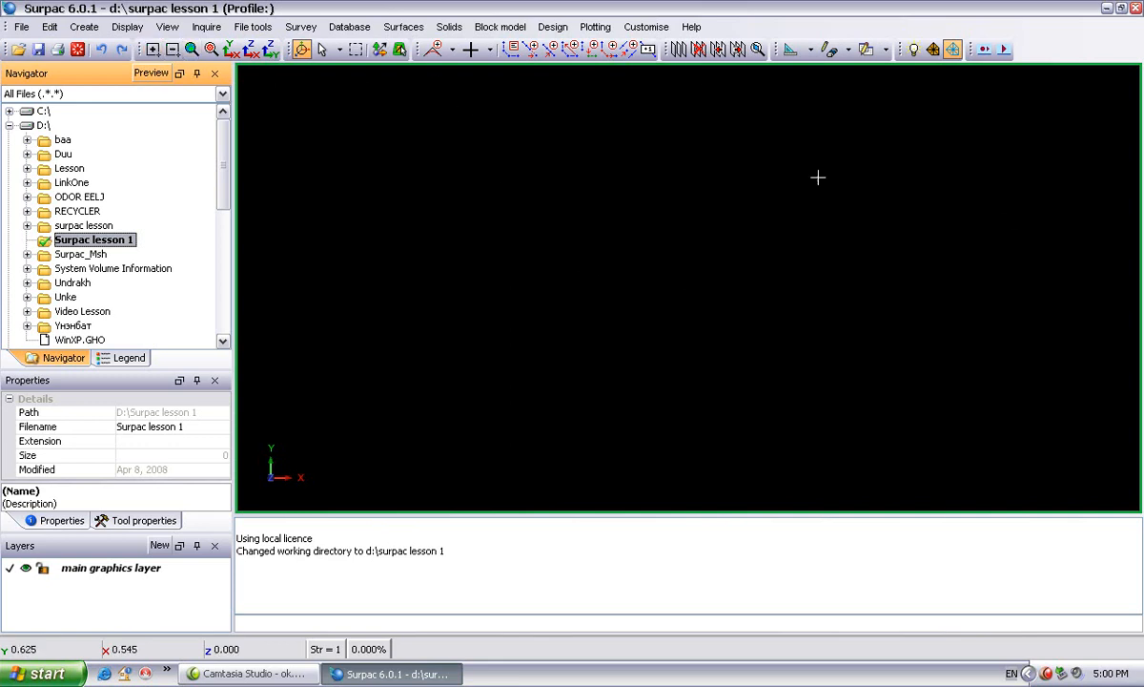
Digitise an open three-point line at mouse locations, with a horizontal first segment and a second segment sloping down to the right.
left_click(95, 35)
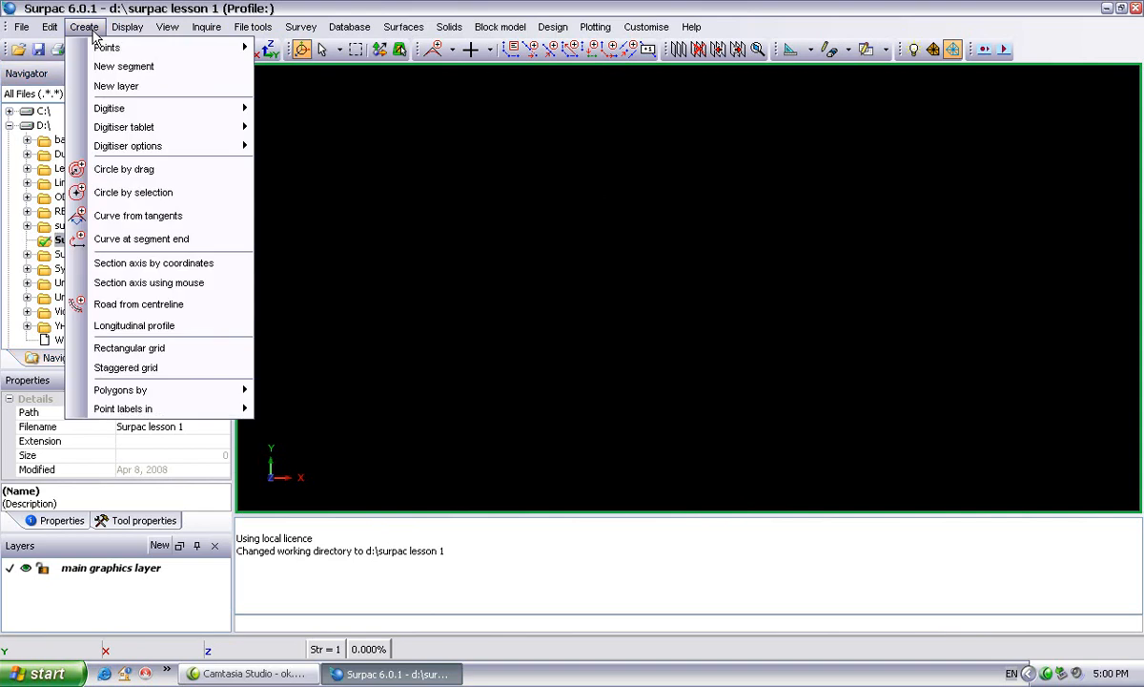
mouse_move(131, 104)
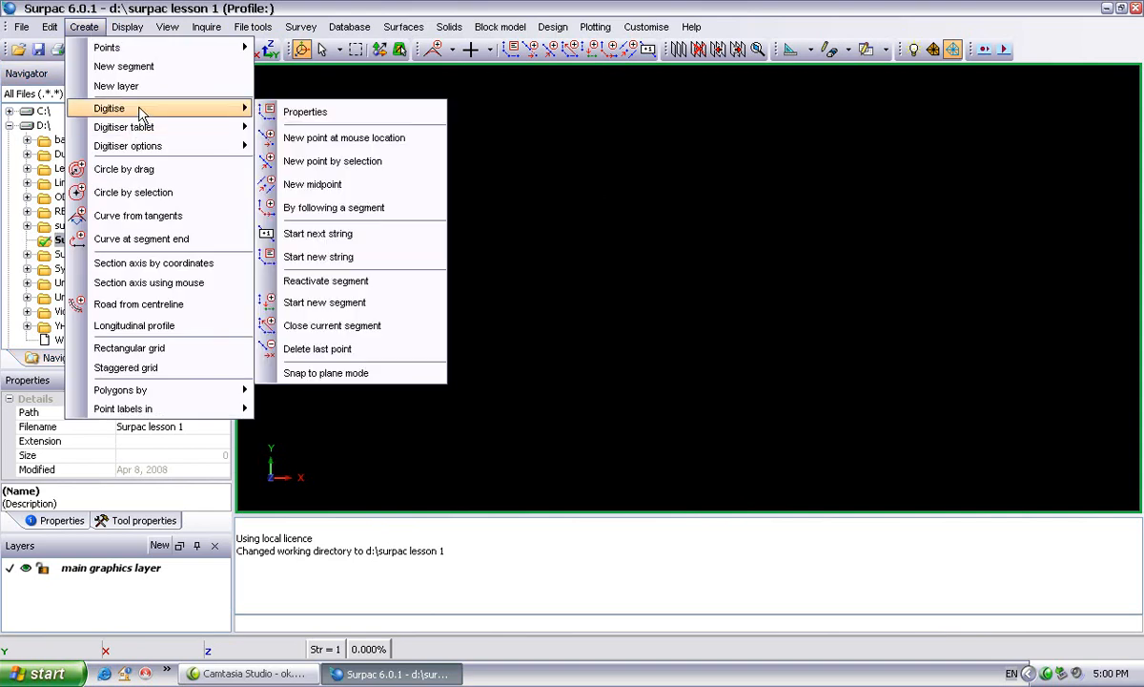
left_click(331, 146)
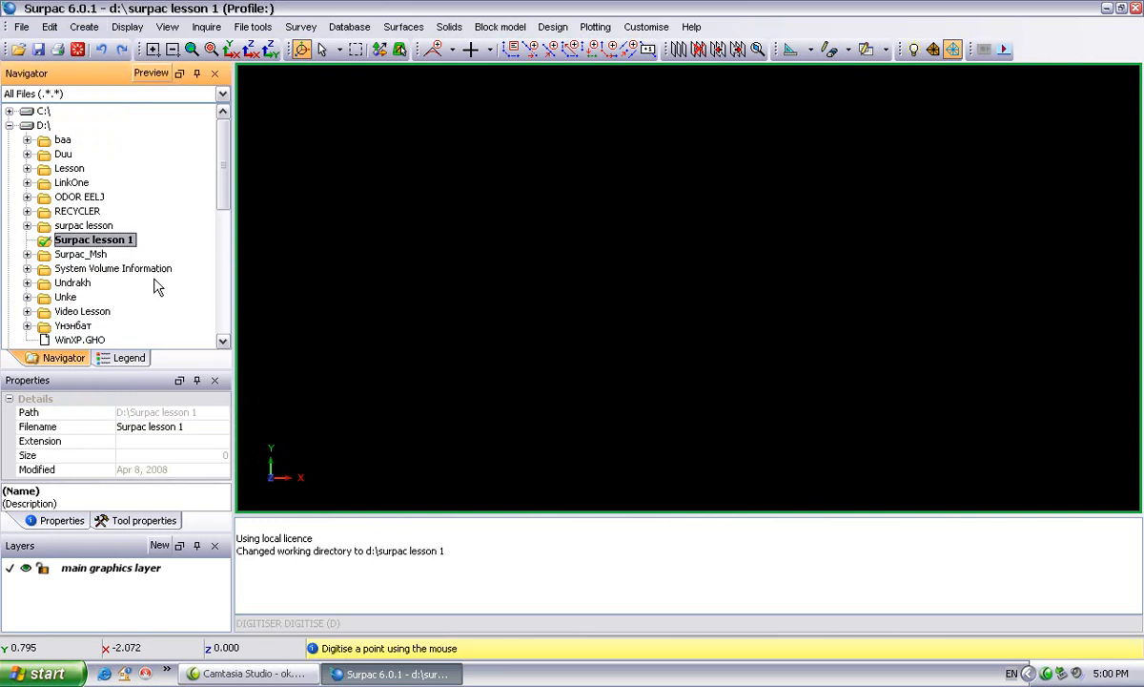
left_click(355, 202)
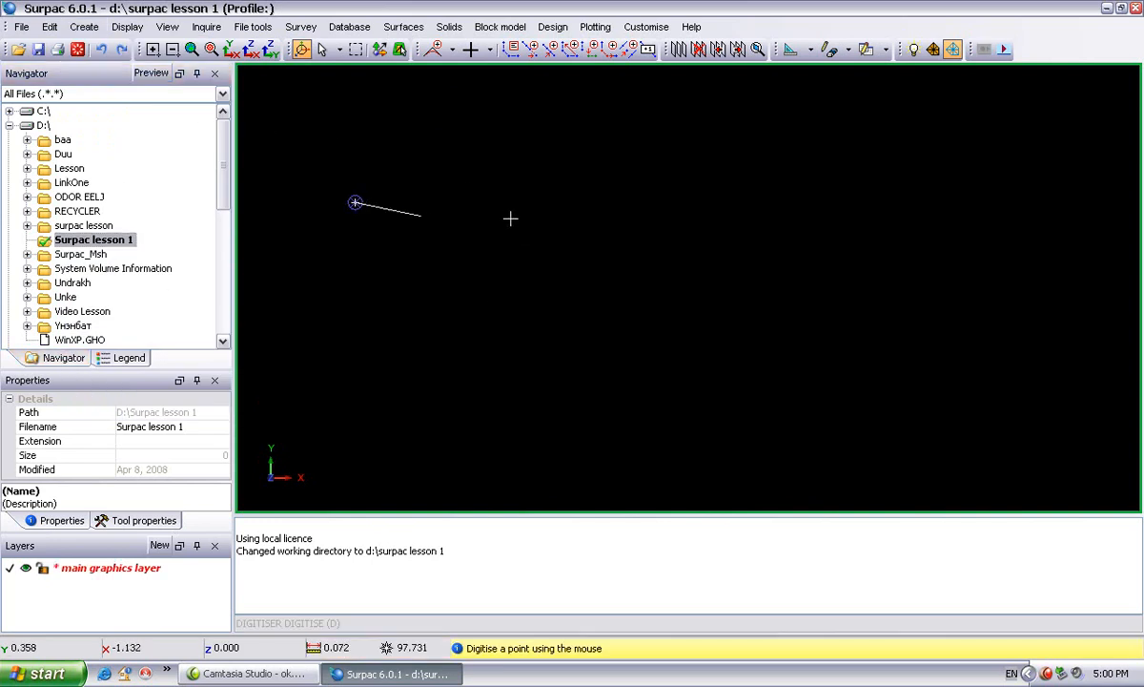
left_click(818, 202)
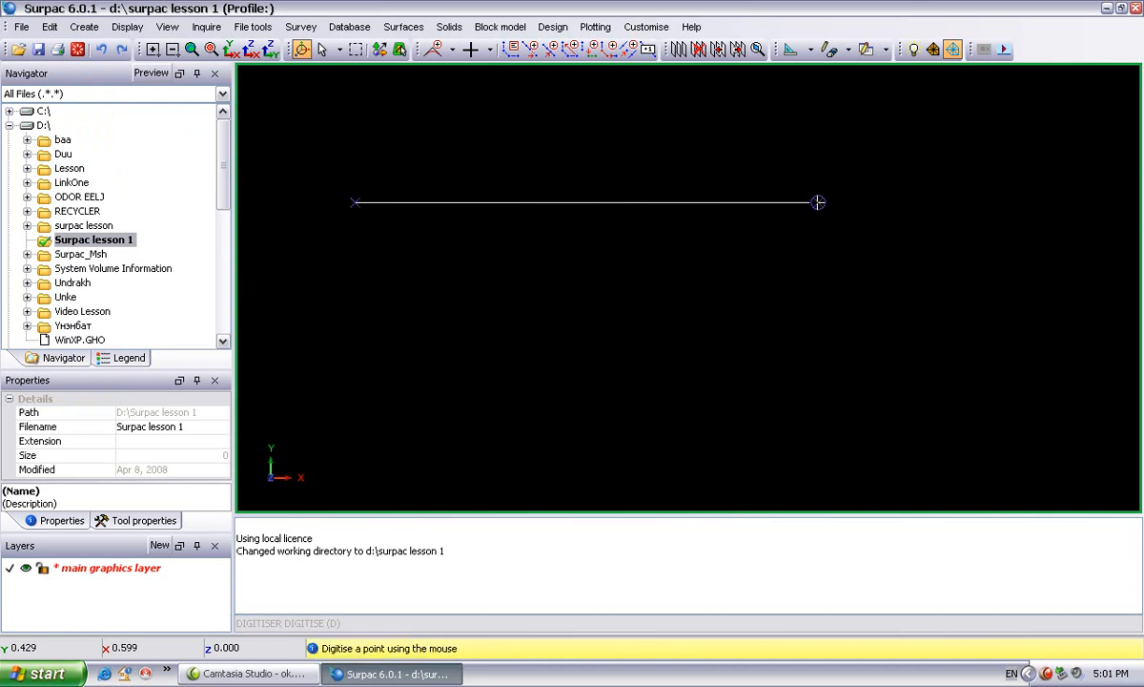
left_click(1115, 333)
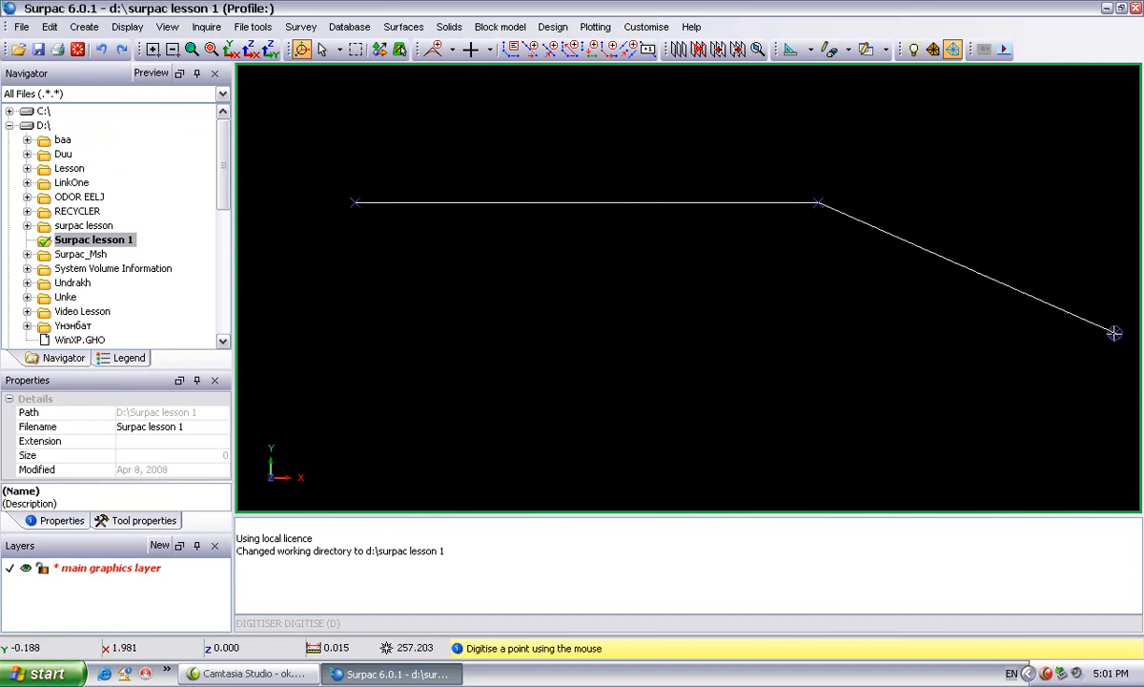
key("Escape")
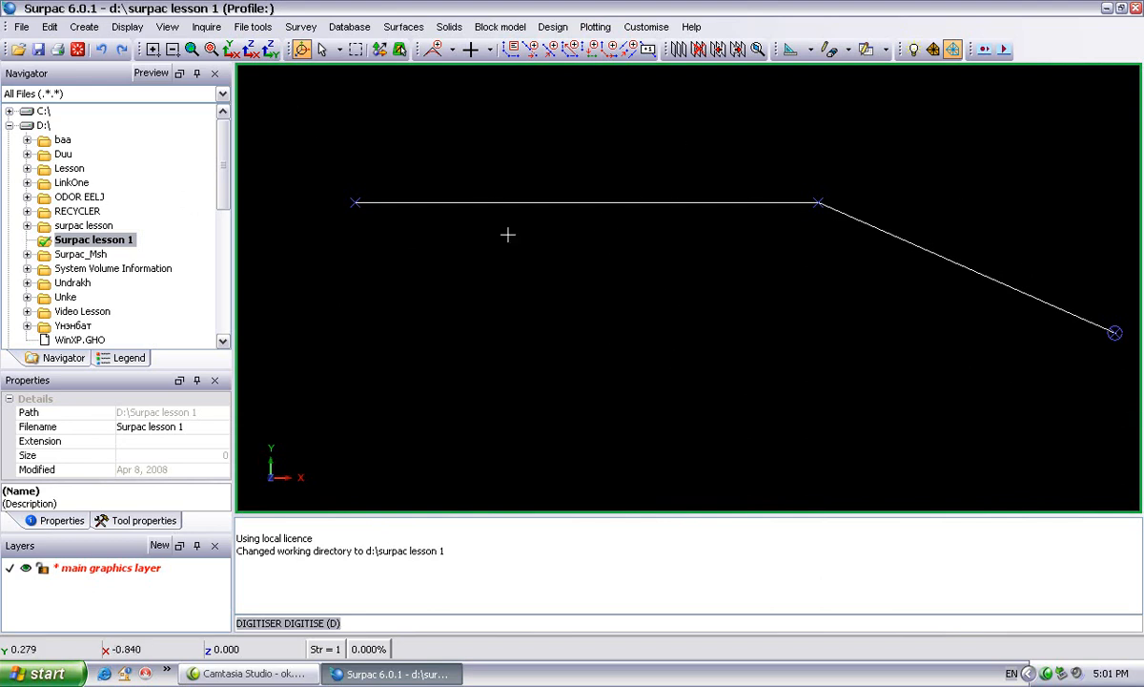
Save the digitised line as "string" in the Surpac String Files format with the .str extension.
left_click(21, 26)
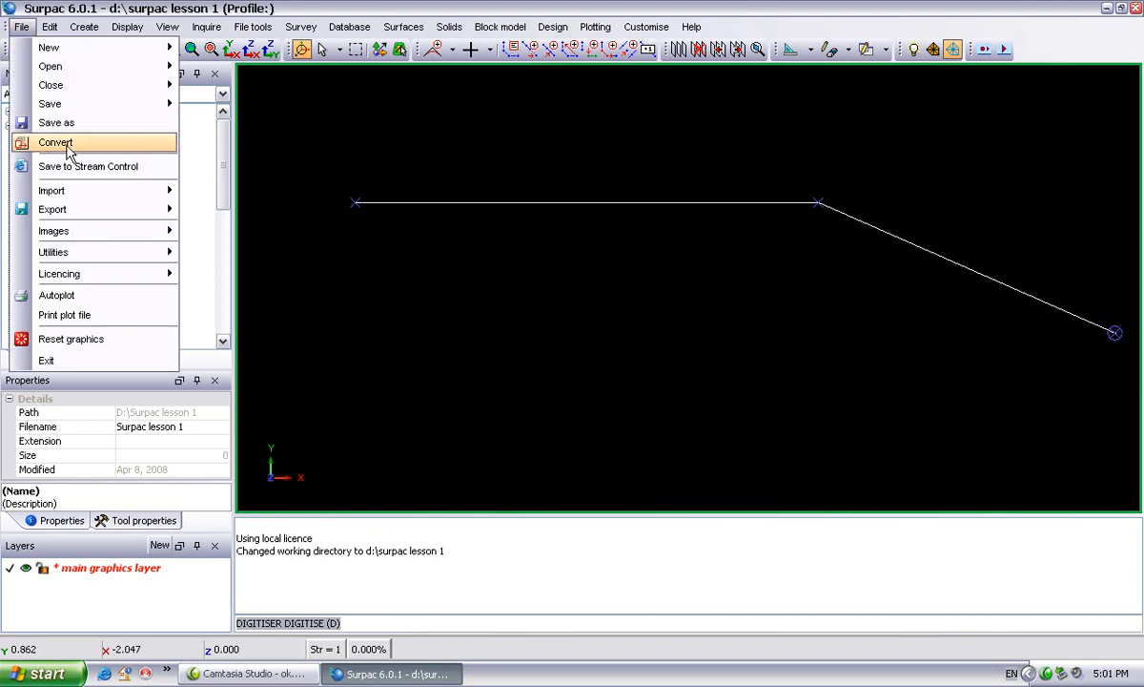
left_click(166, 7)
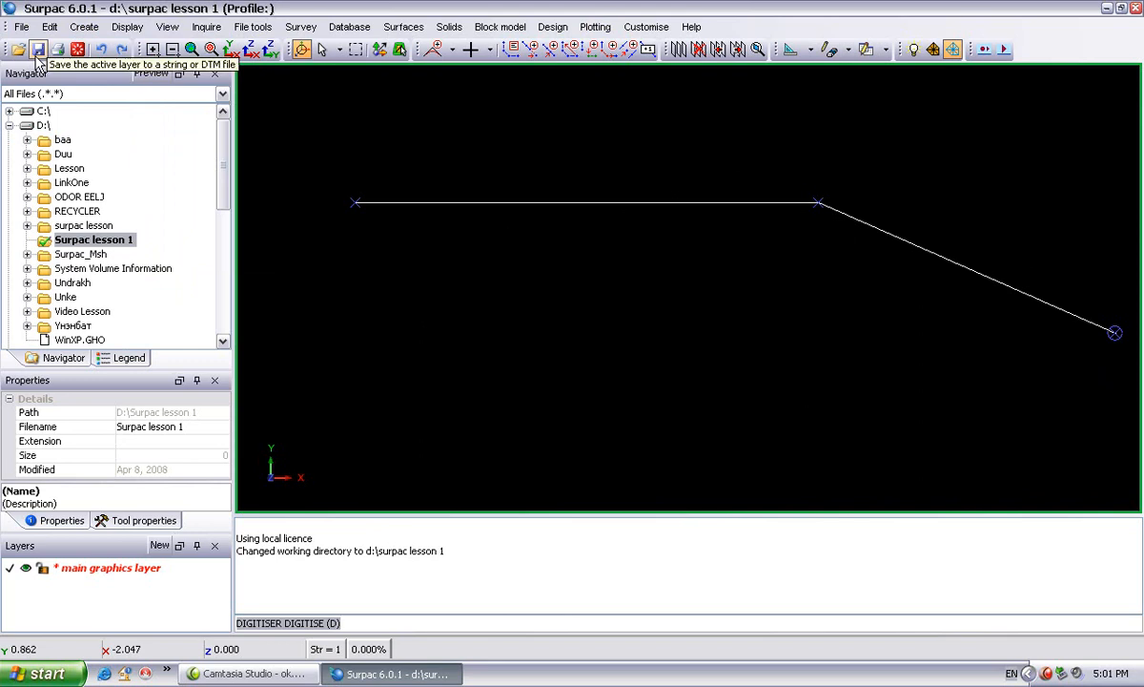
left_click(21, 26)
left_click(41, 134)
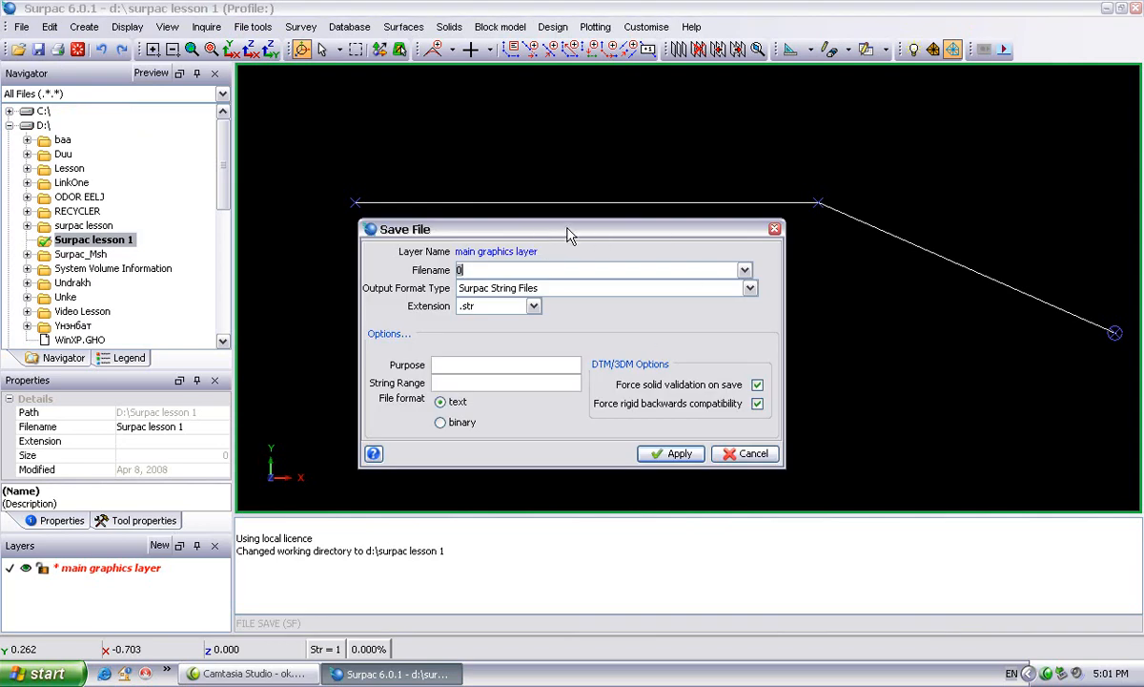
left_click_drag(565, 235, 728, 105)
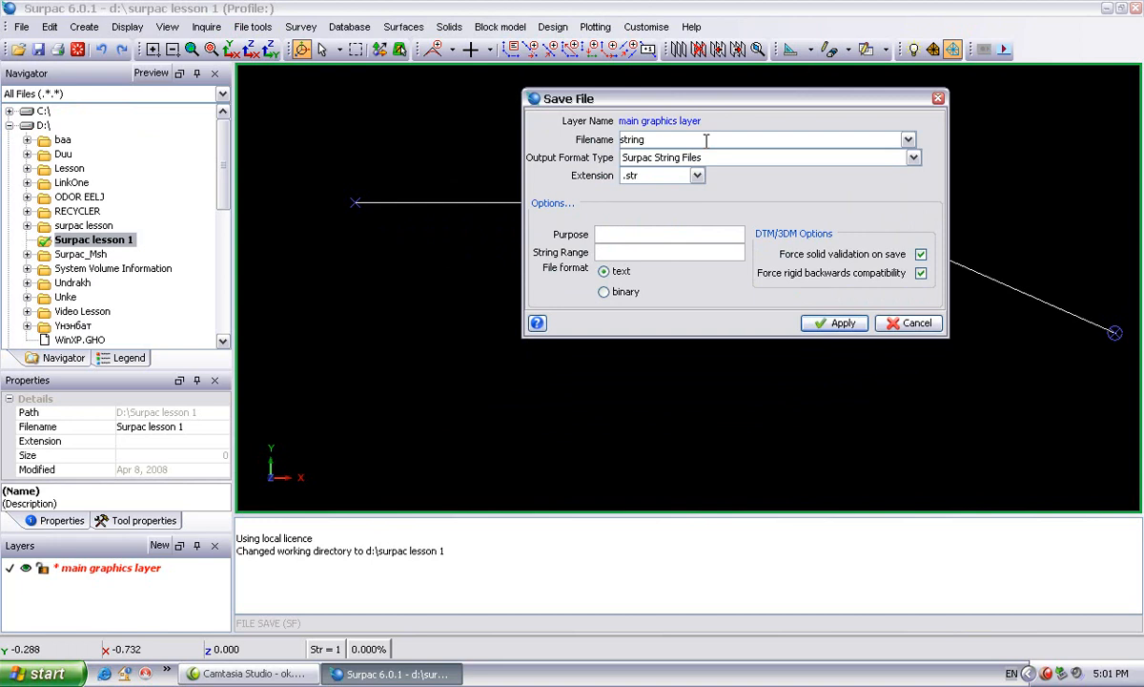
left_click(663, 157)
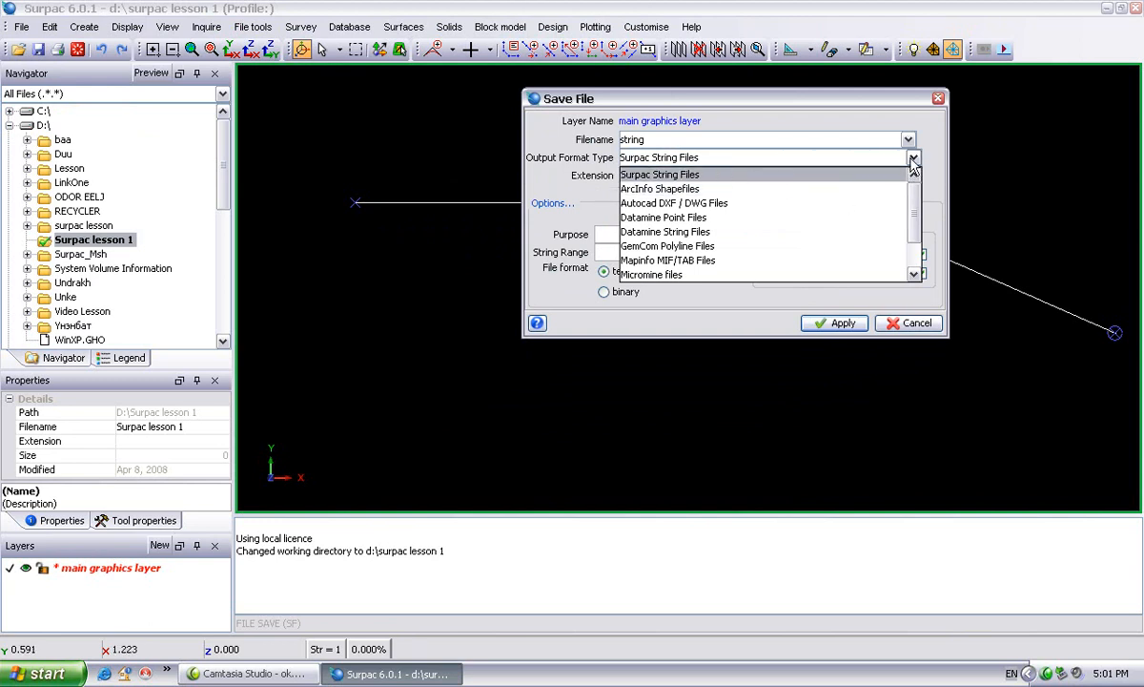
left_click(875, 158)
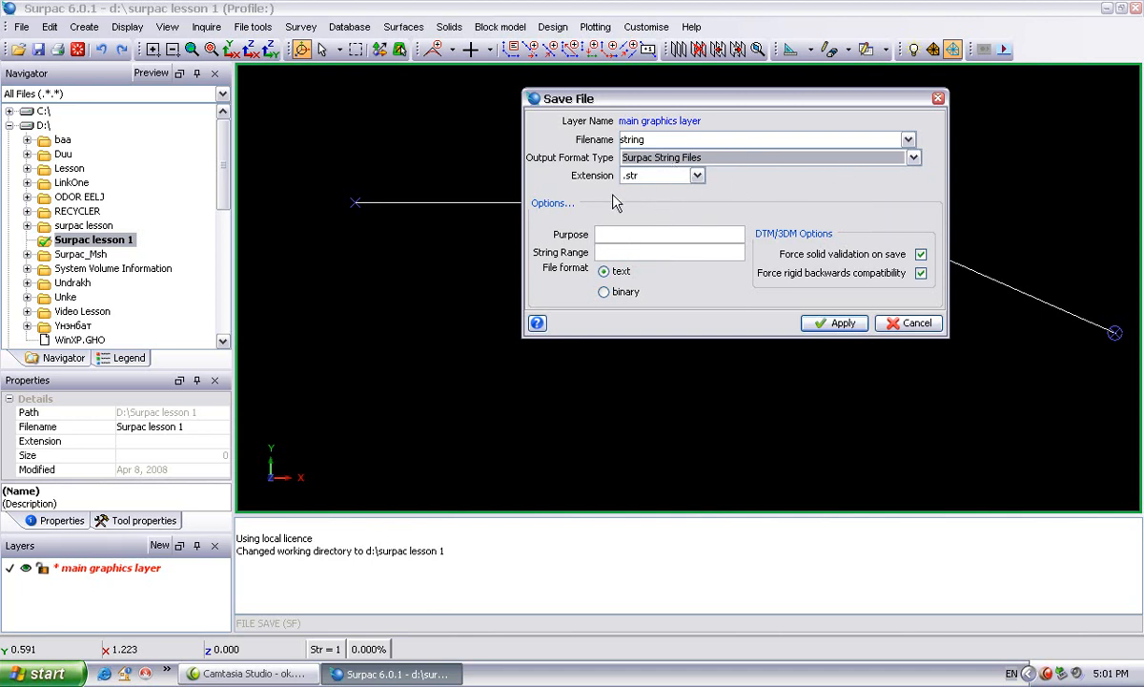
left_click(836, 324)
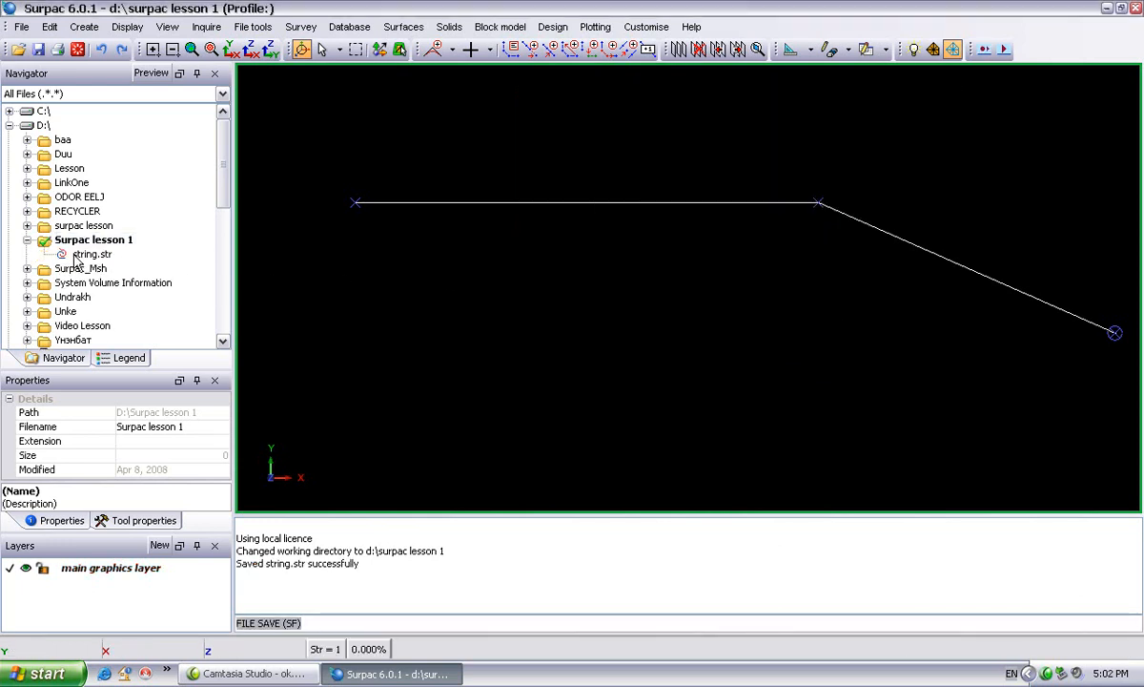
Reset the graphics workspace and reopen string.str from the Surpac lesson 1 folder in the drawing area.
left_click(87, 254)
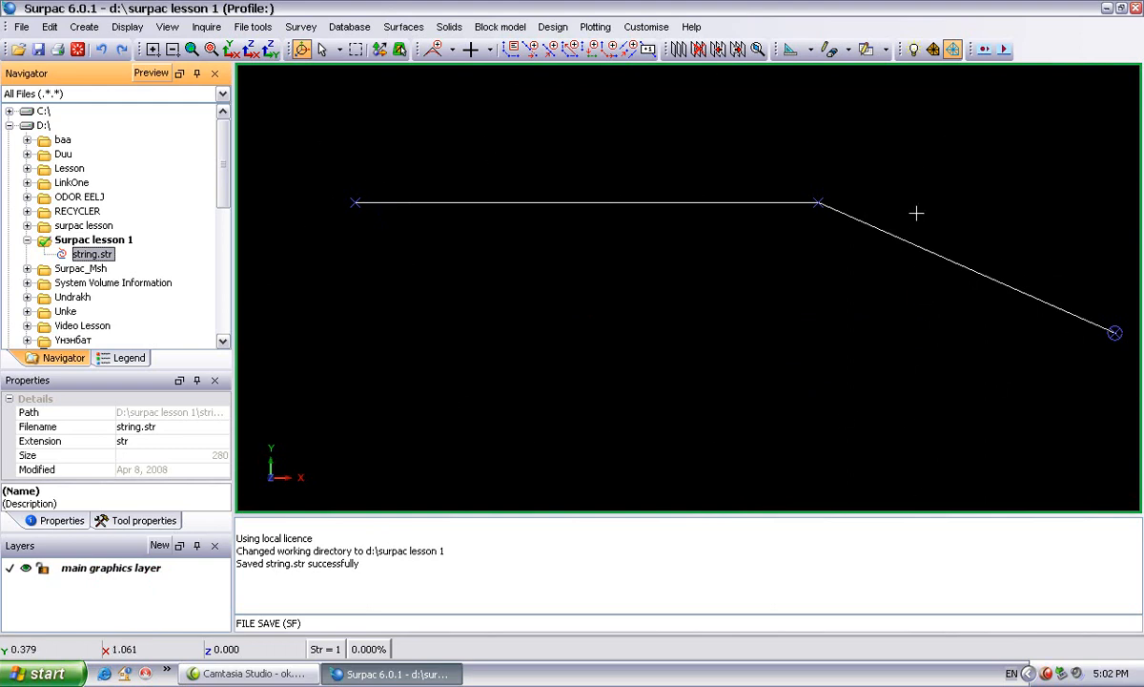
left_click(79, 50)
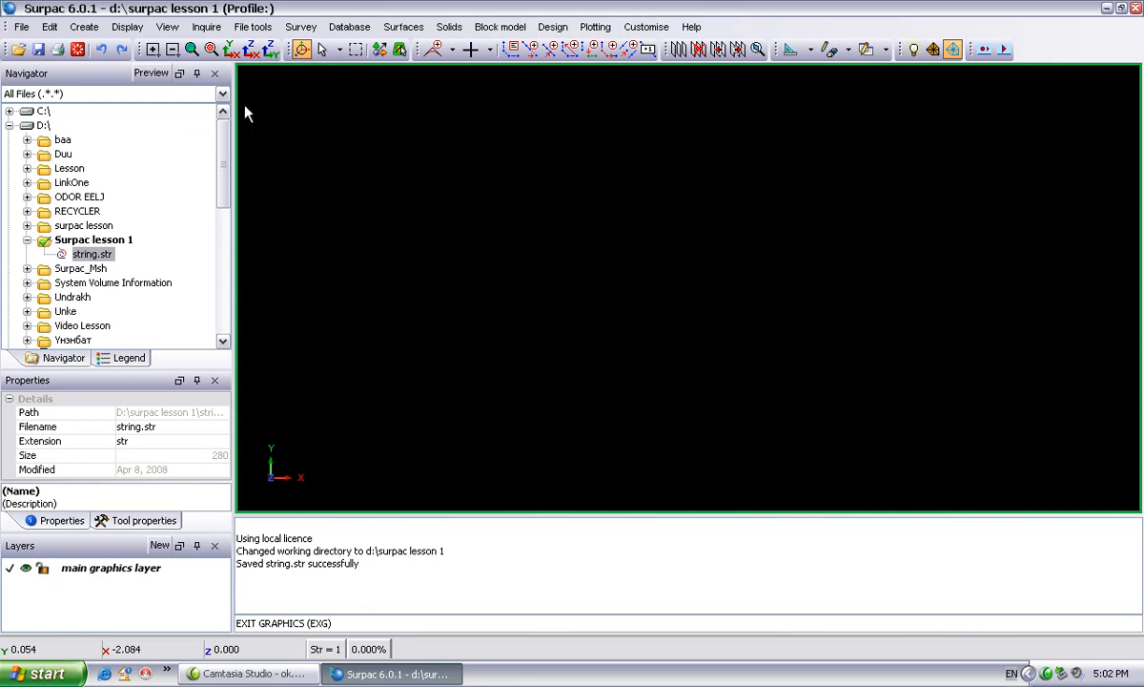
left_click(88, 256)
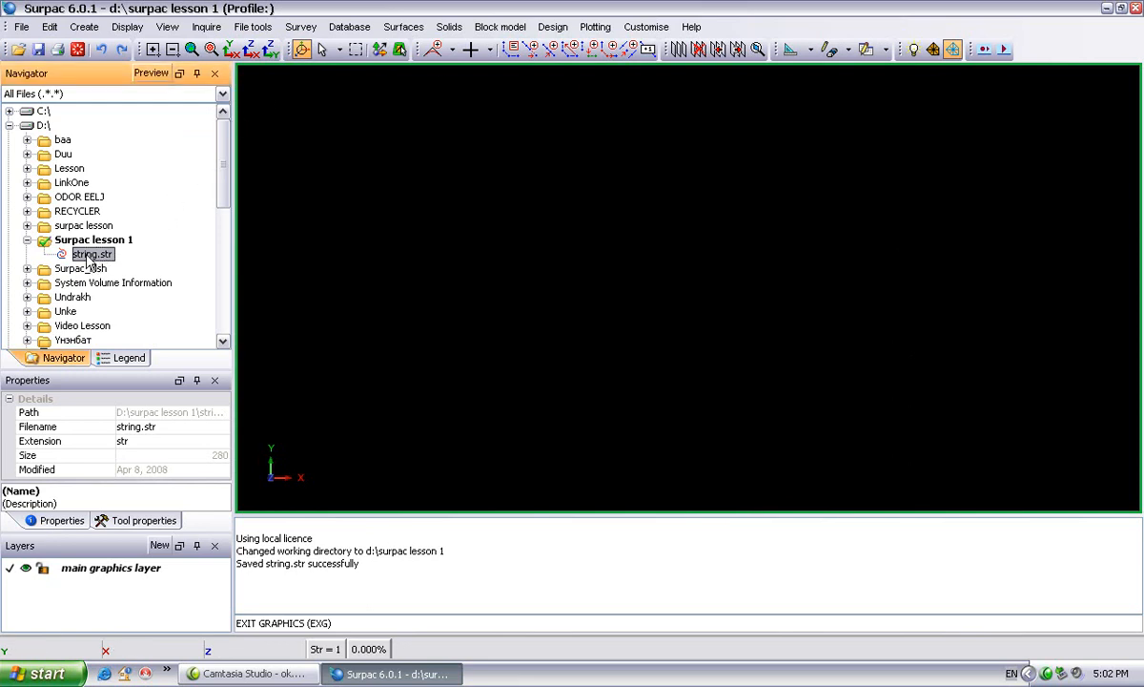
left_click_drag(89, 262, 299, 267)
left_click_drag(588, 299, 583, 276)
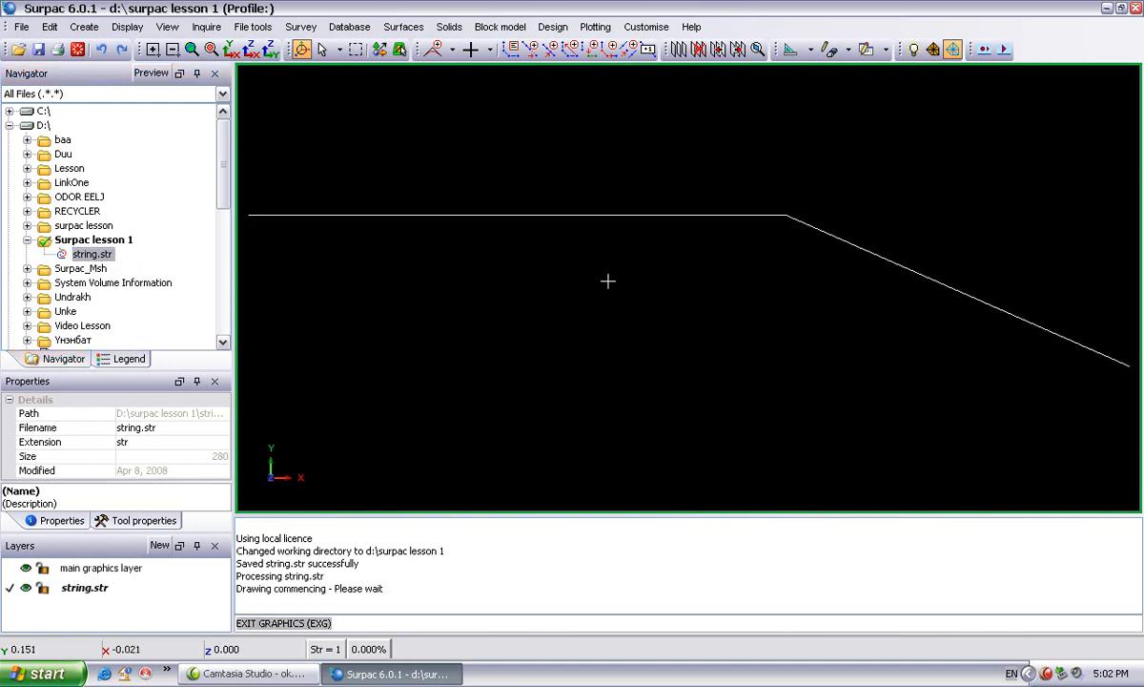
mouse_move(745, 339)
middle_mouse_down()
mouse_move(632, 252)
mouse_move(769, 295)
middle_mouse_up()
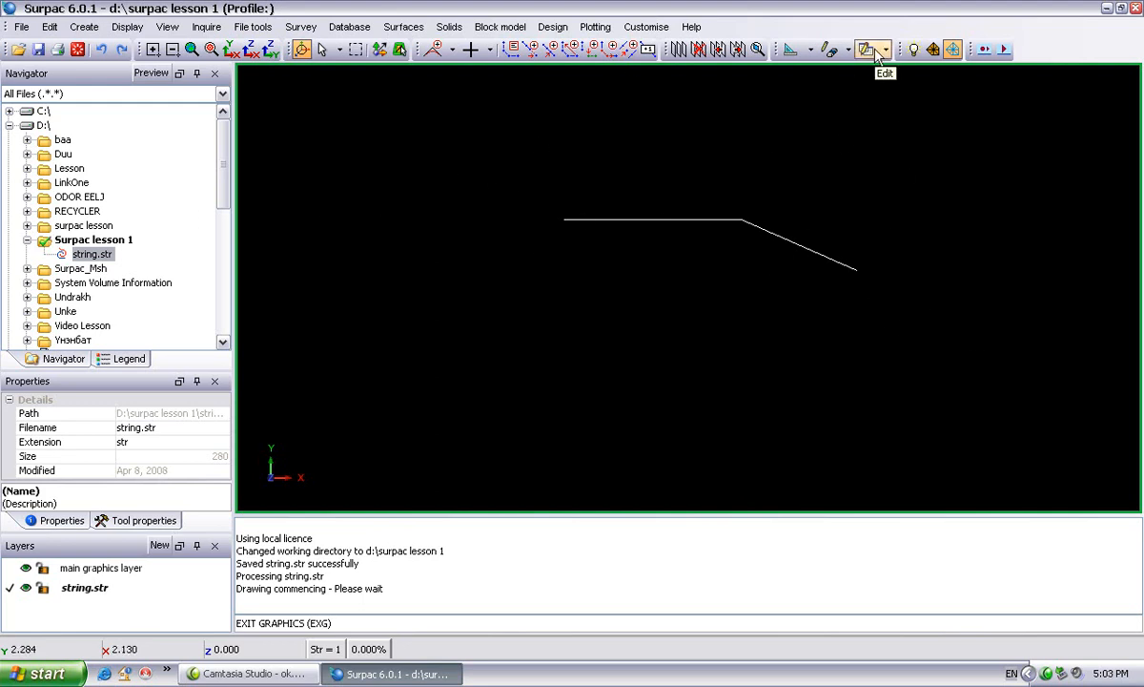
Examine the Y, X and Z coordinates of the string's first, middle and last points through the point properties.
left_click(50, 27)
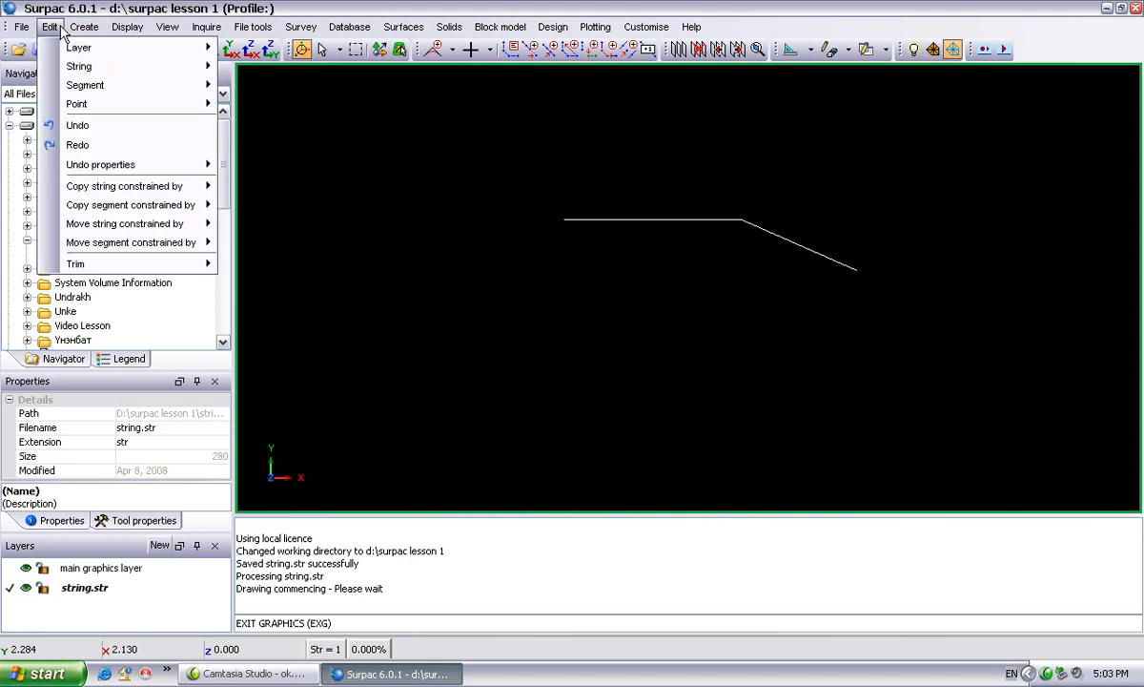
mouse_move(61, 106)
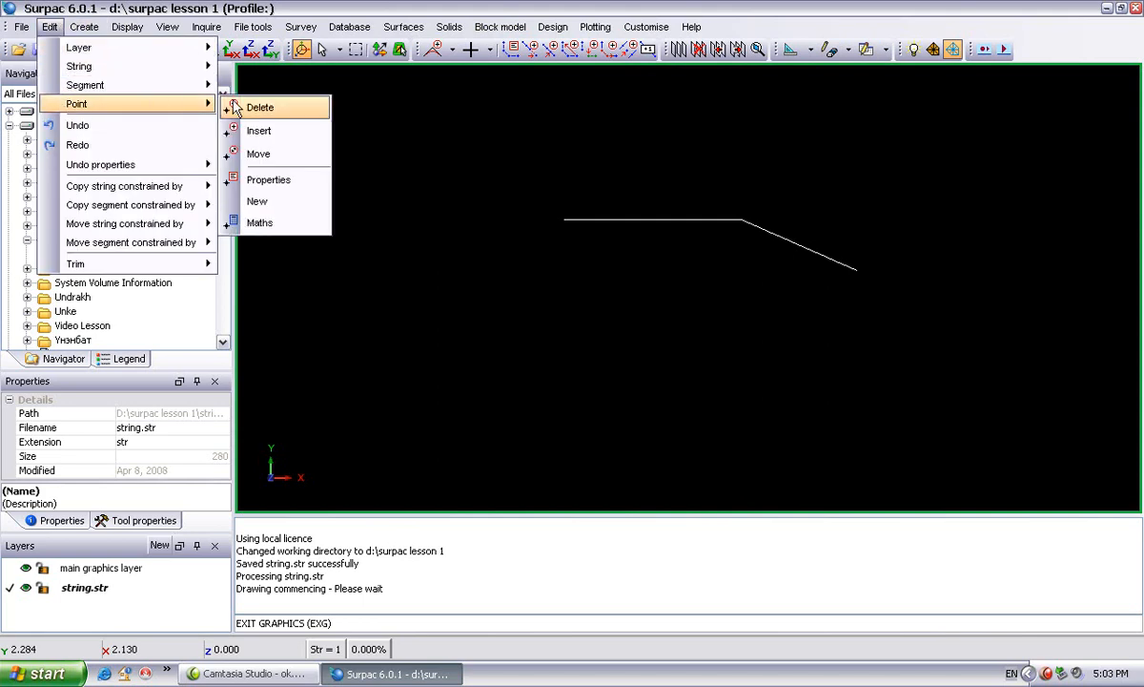
left_click(269, 180)
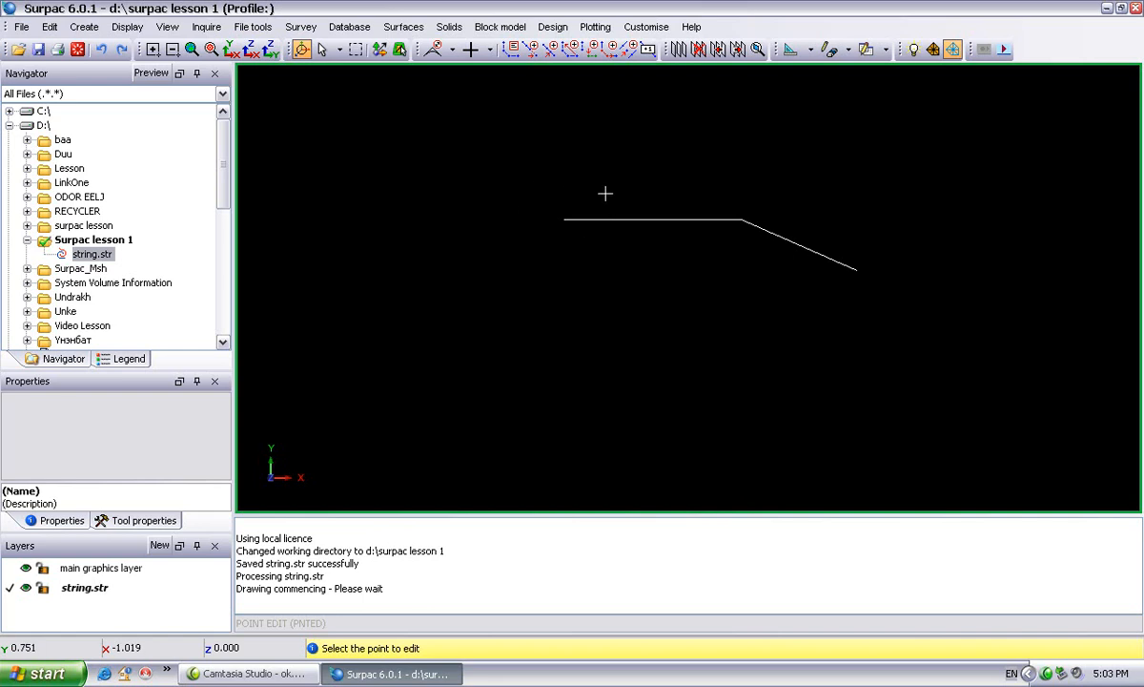
left_click(556, 212)
left_click_drag(717, 150, 721, 312)
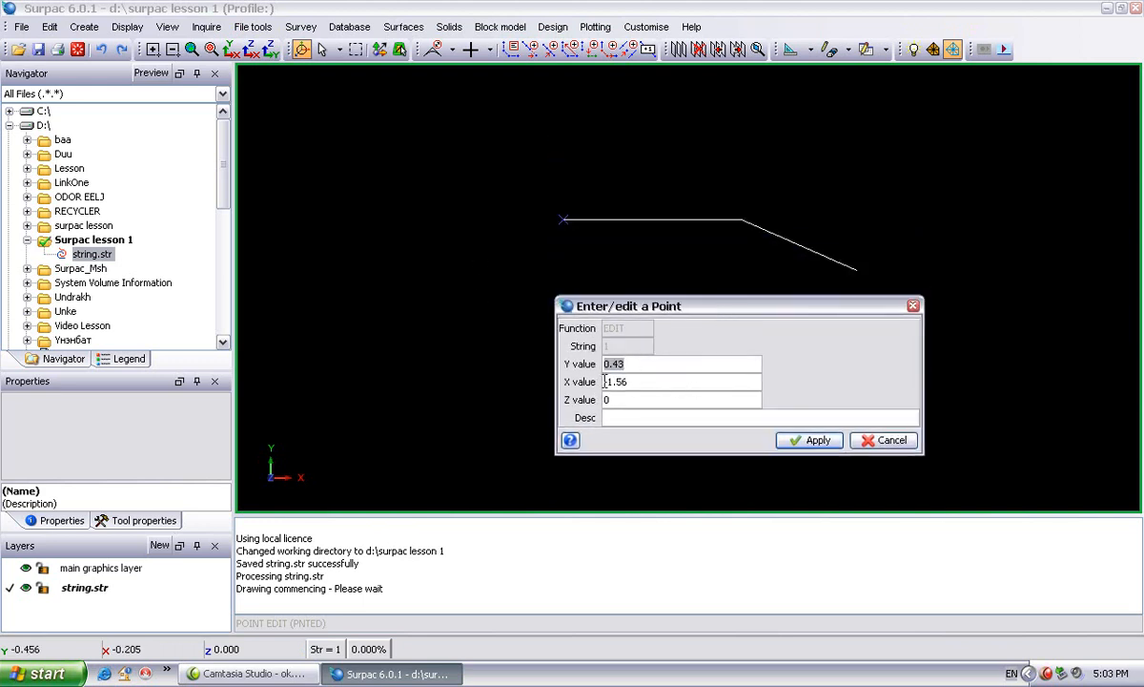
left_click(643, 381)
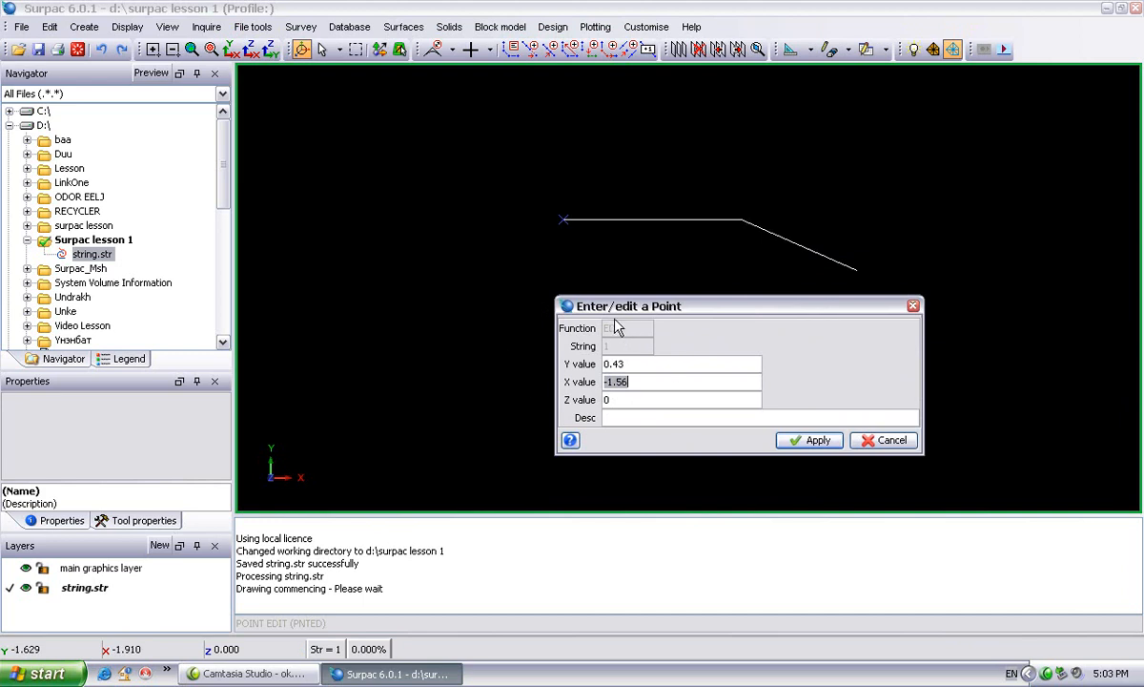
left_click(806, 440)
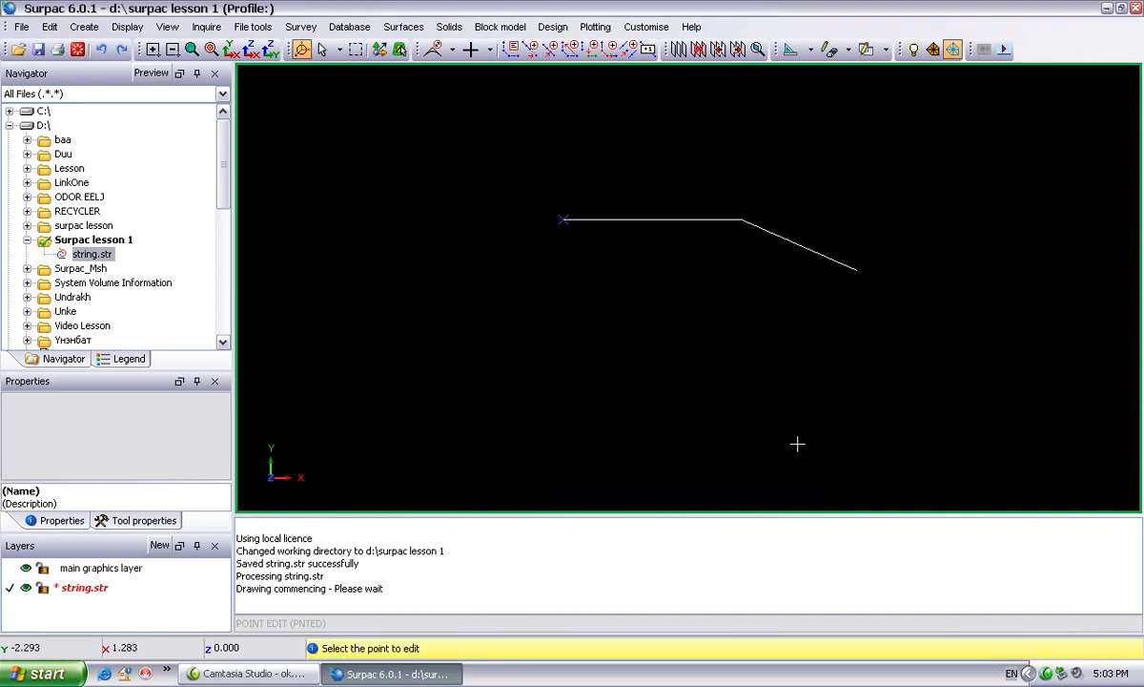
left_click(743, 223)
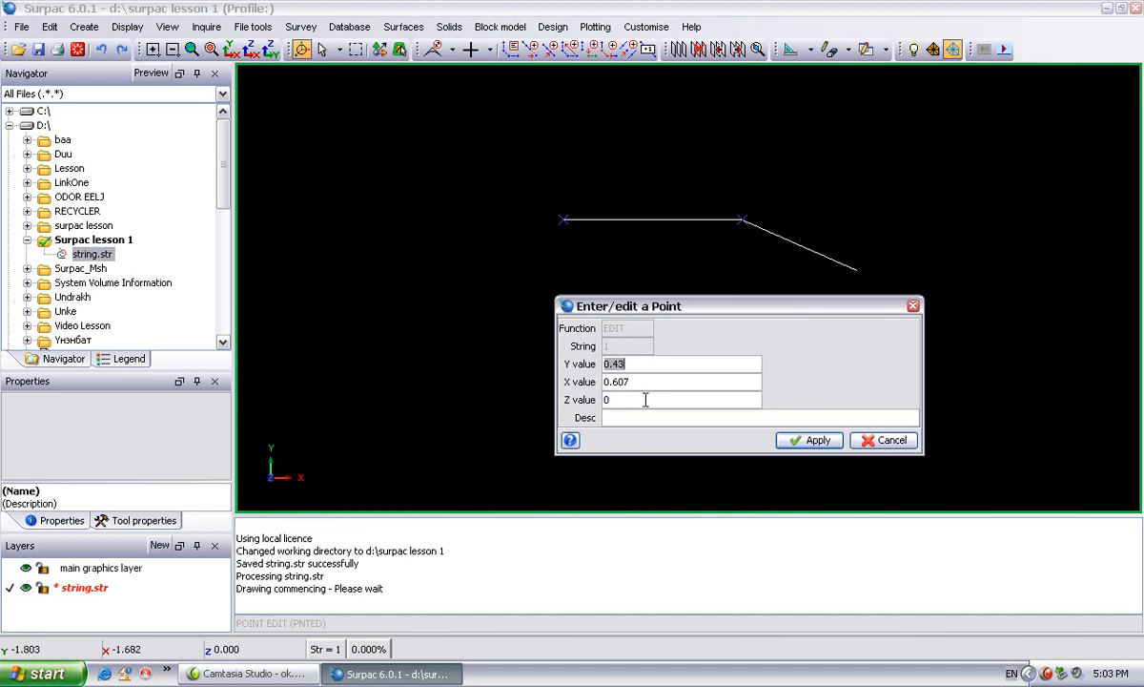
left_click(803, 440)
left_click(857, 269)
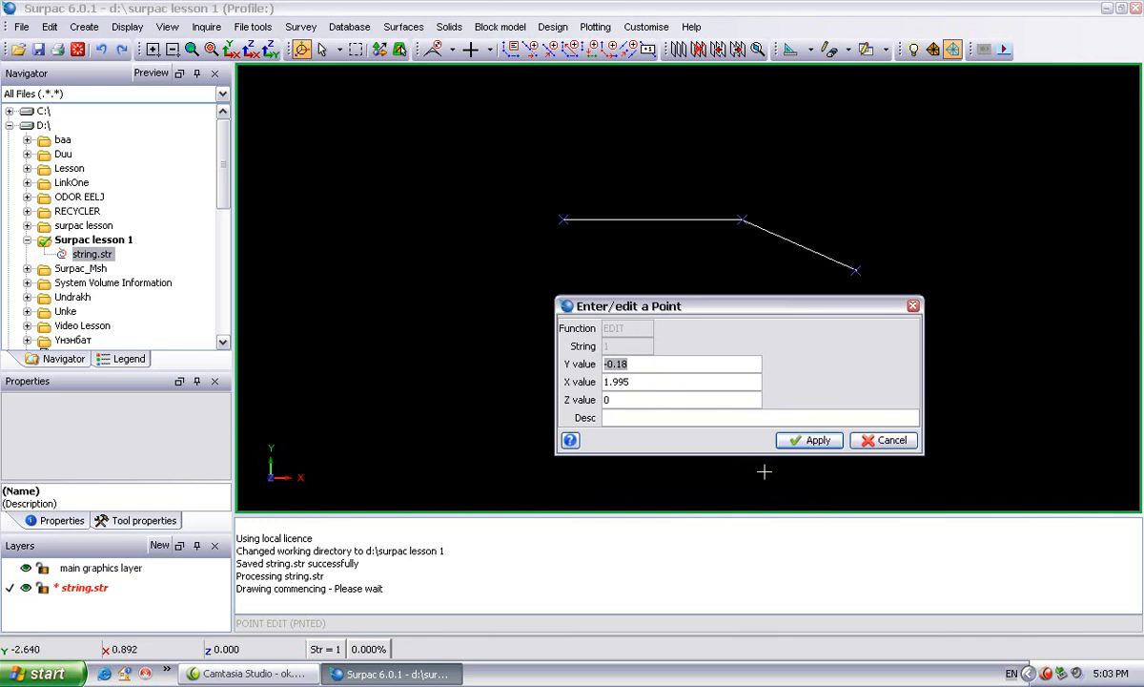
left_click(816, 441)
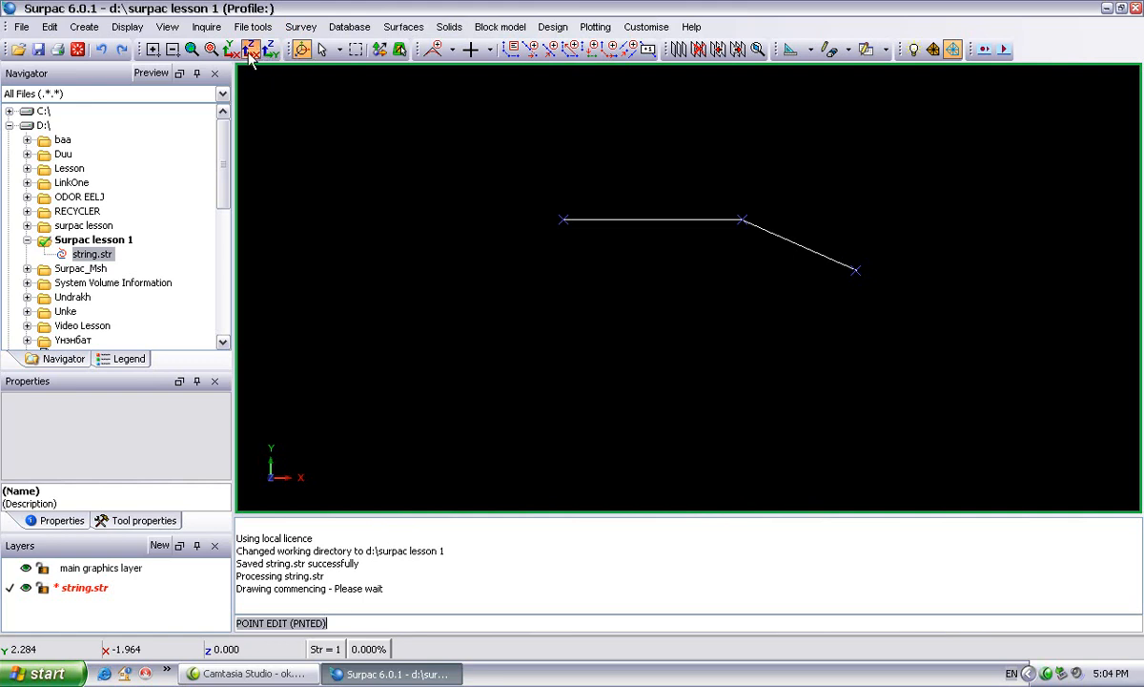
In section view, raise the string's middle point by editing the Z value in its point properties.
left_click(250, 52)
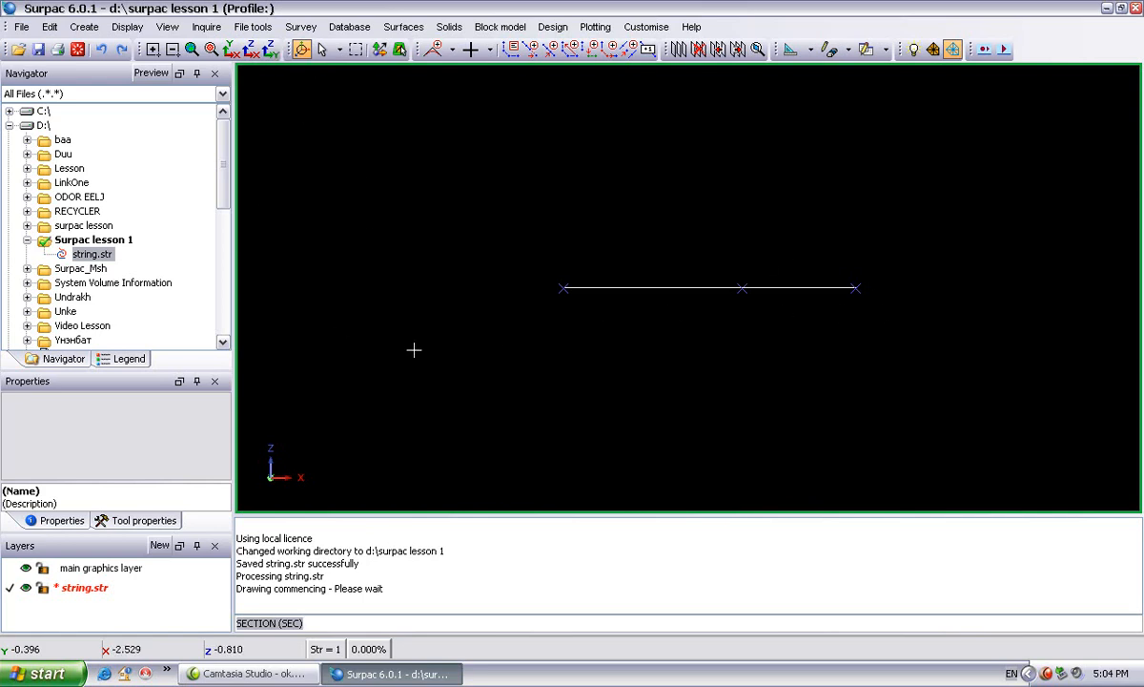
left_click_drag(792, 338, 726, 299)
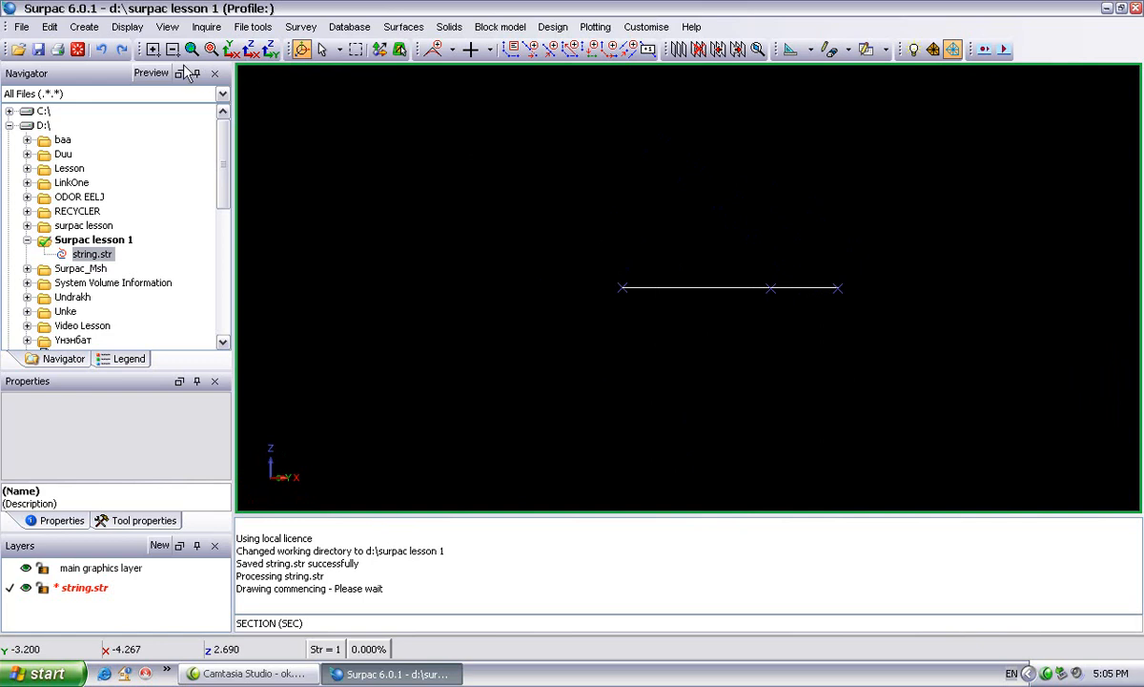
left_click(251, 49)
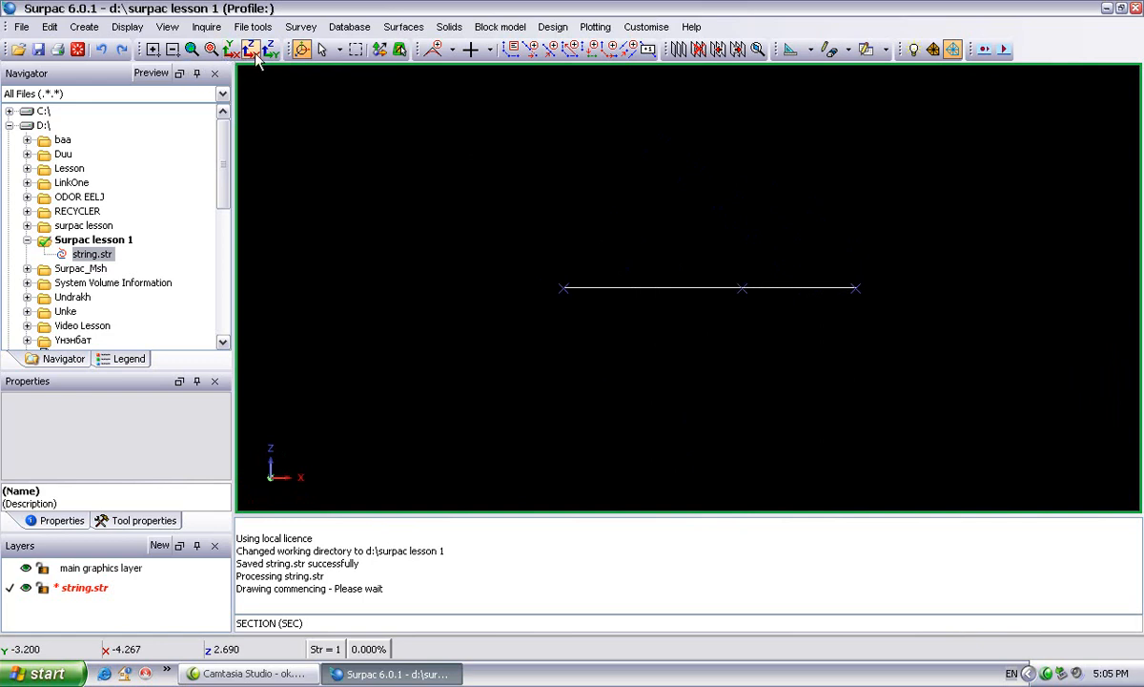
left_click(49, 27)
mouse_move(59, 111)
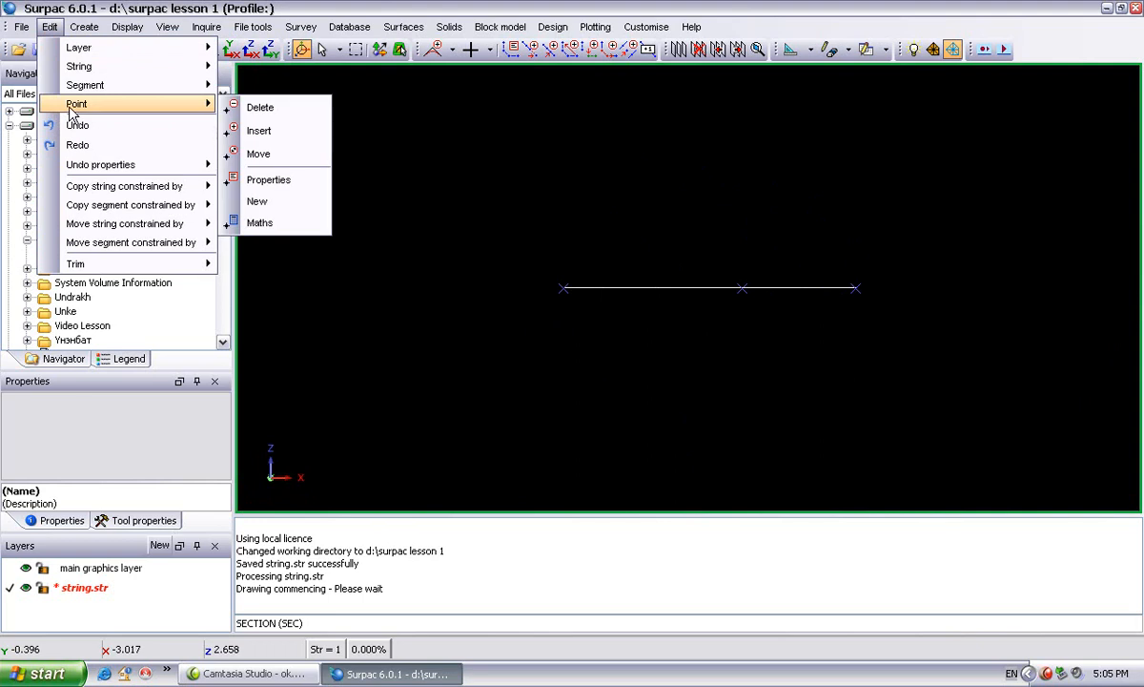
left_click(261, 182)
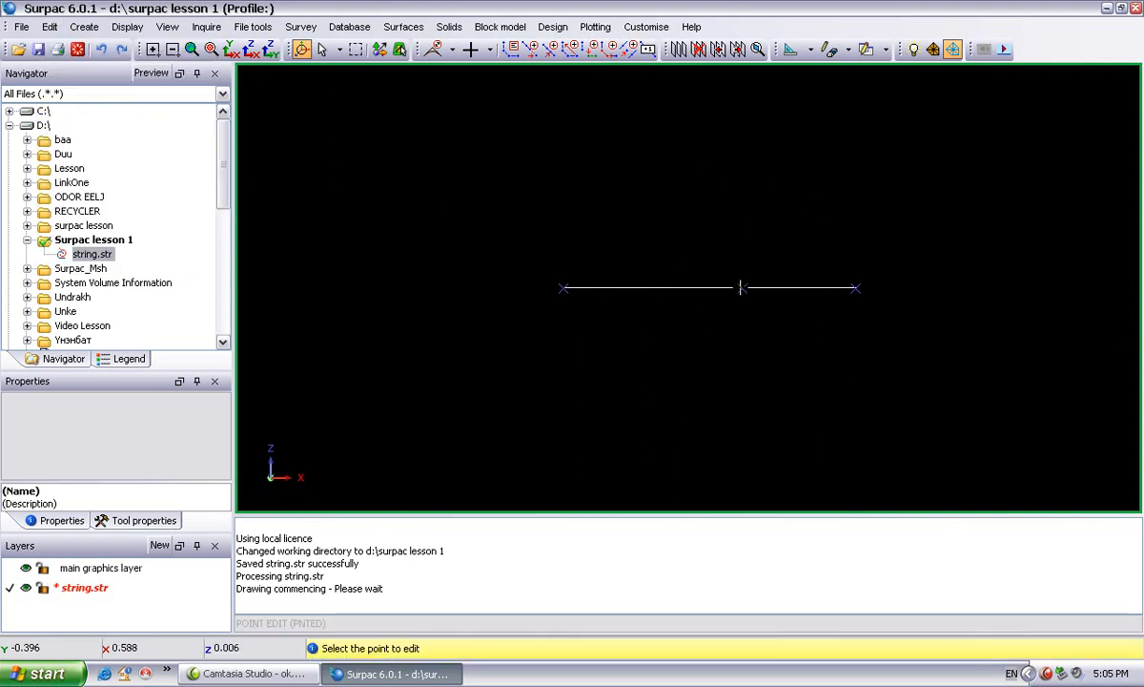
left_click(741, 287)
left_click(687, 403)
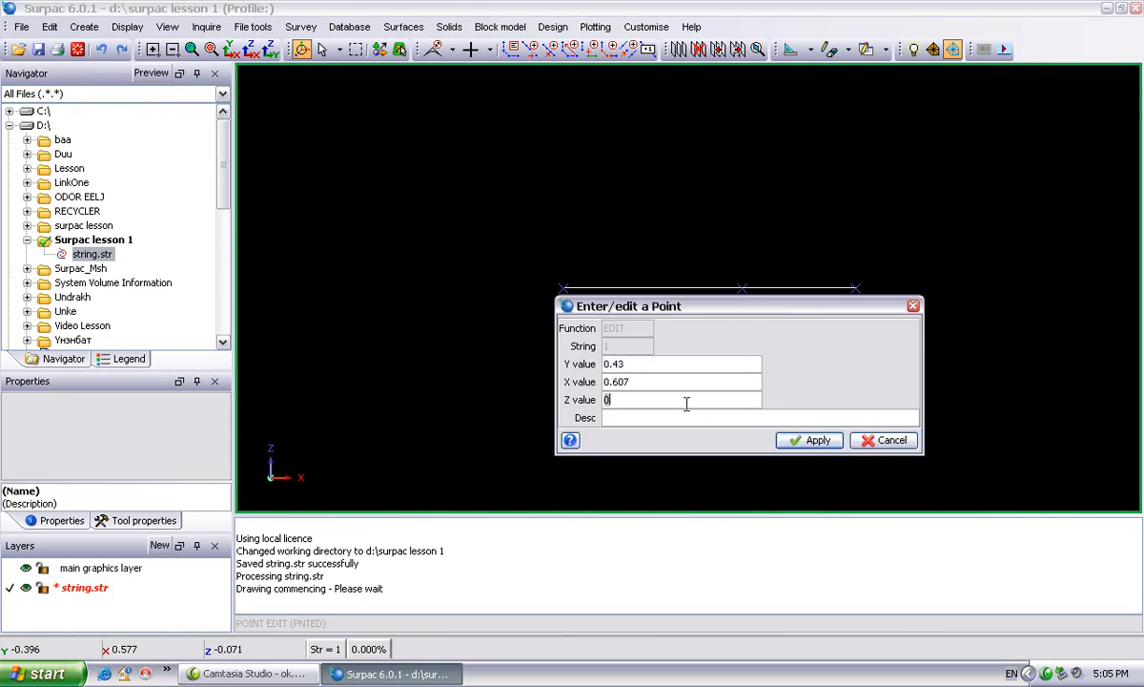
left_click(810, 440)
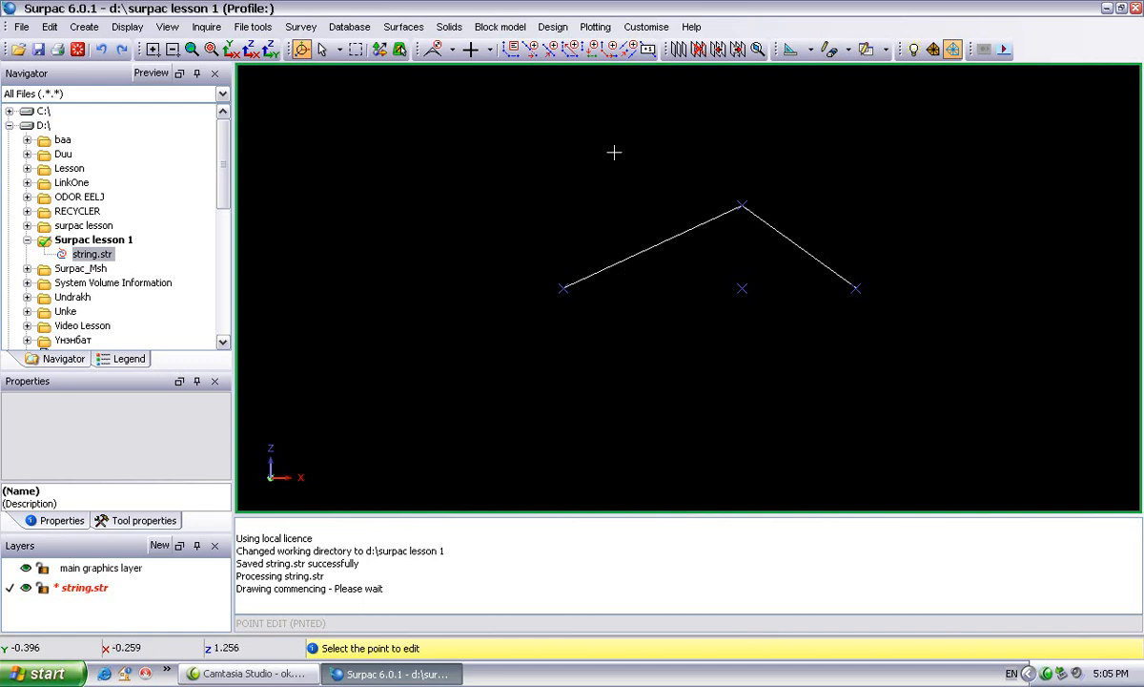
Examine the edited string's shape in rotated 3D, plan and section views.
middle_click_drag(769, 373, 467, 138)
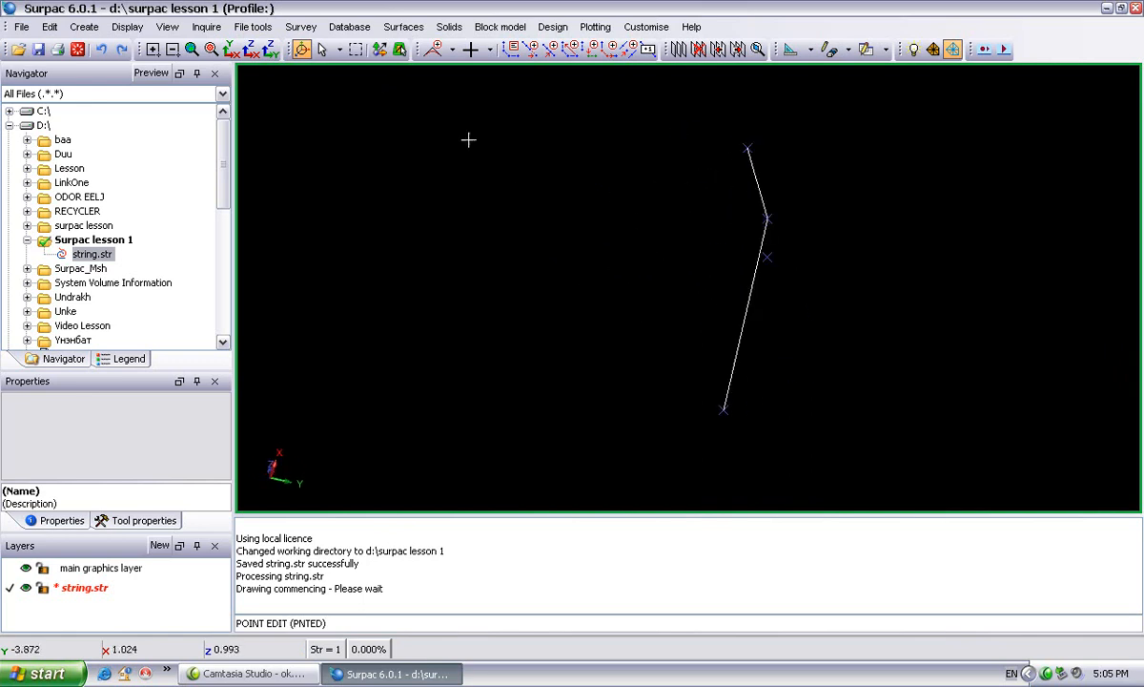
left_click(232, 52)
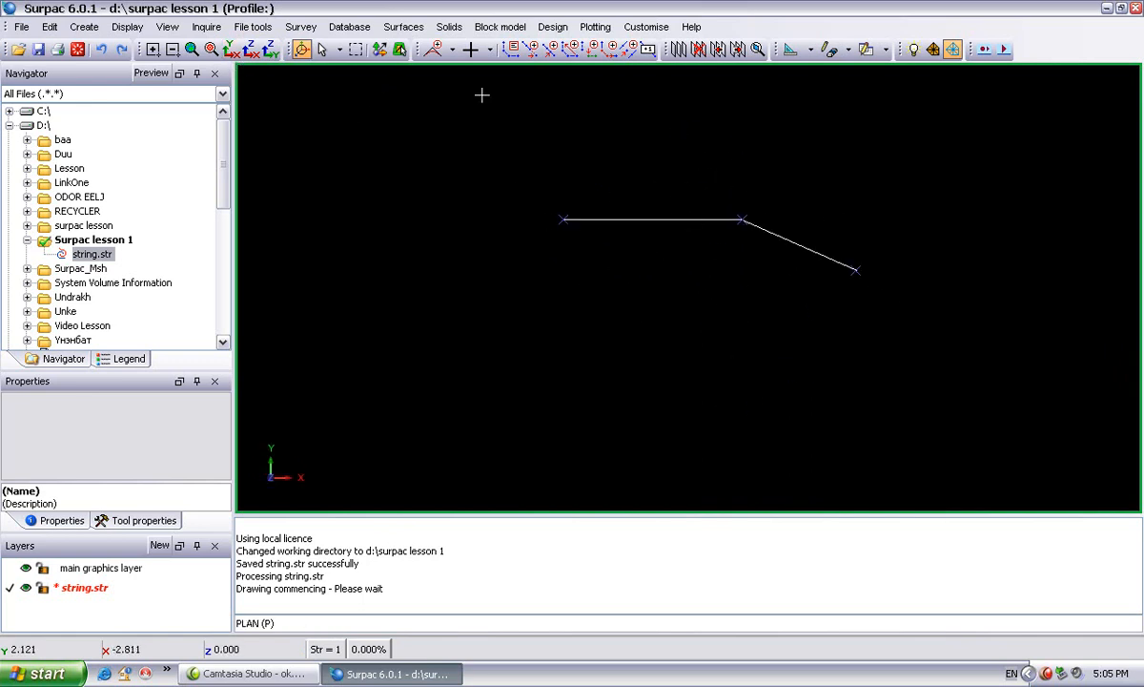
left_click(250, 51)
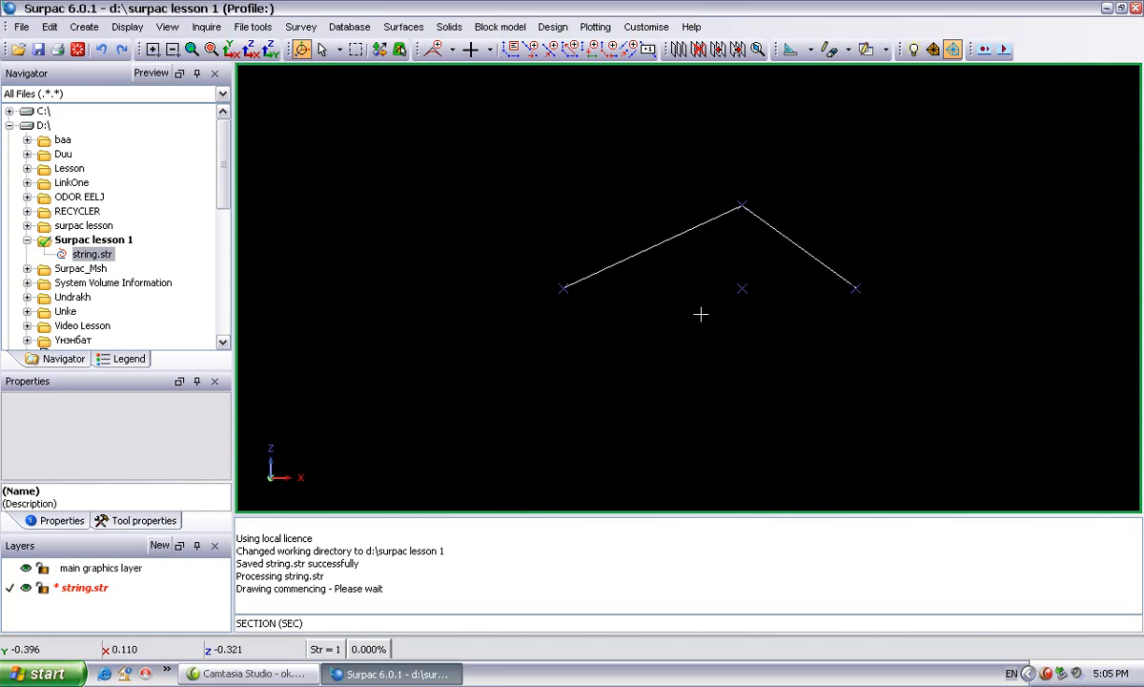
middle_click_drag(689, 305, 766, 301)
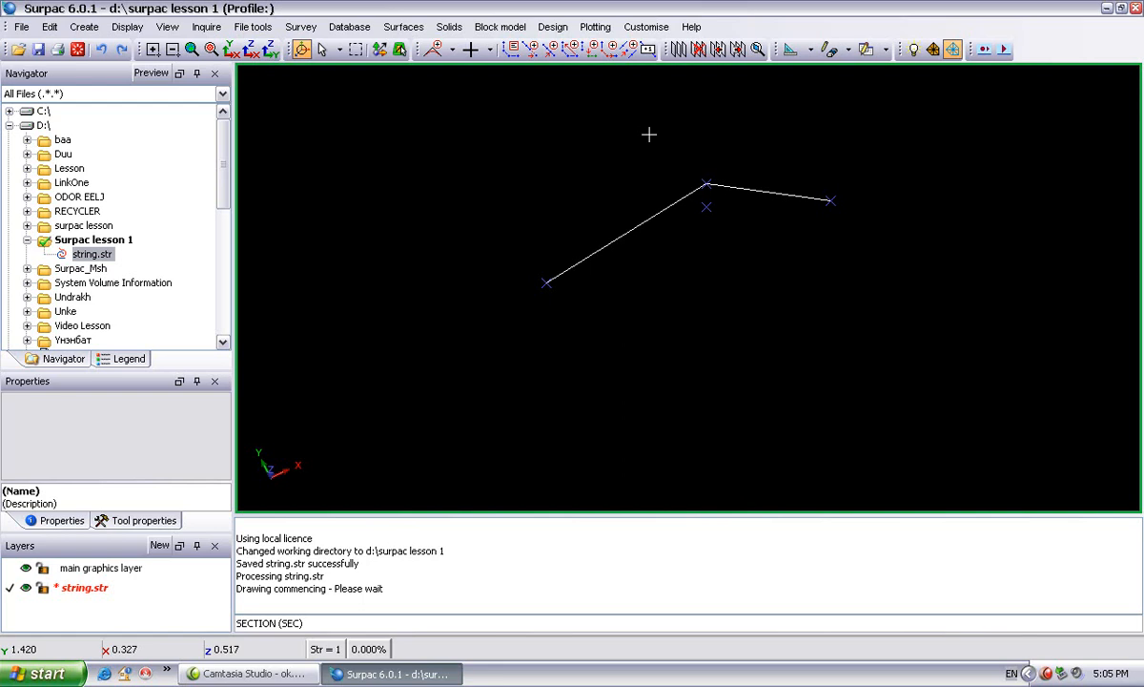
mouse_move(692, 195)
middle_mouse_down()
mouse_move(680, 207)
mouse_move(696, 210)
middle_mouse_up()
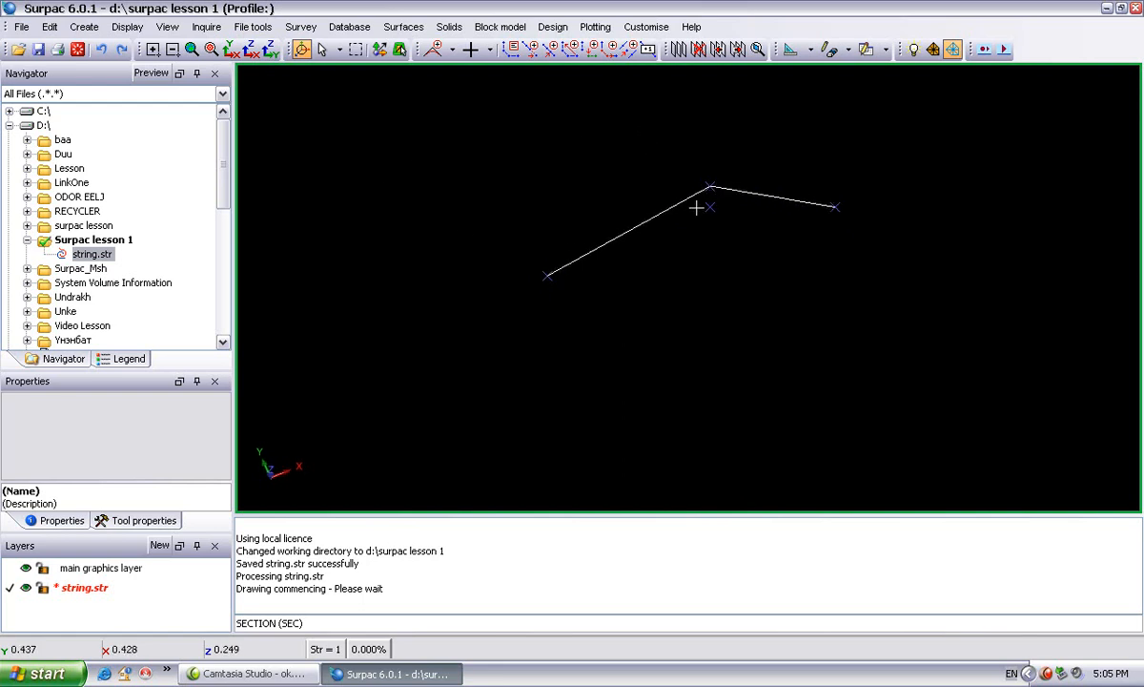
Reset the graphics workspace without saving the changes to the string.
left_click(79, 50)
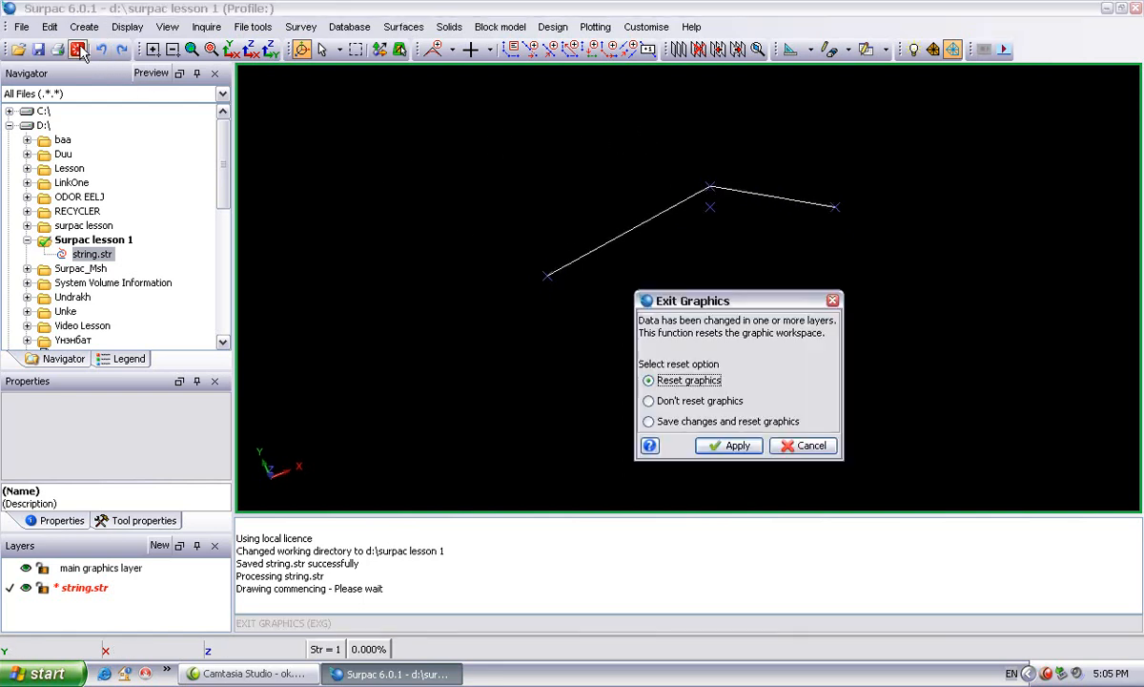
left_click(736, 446)
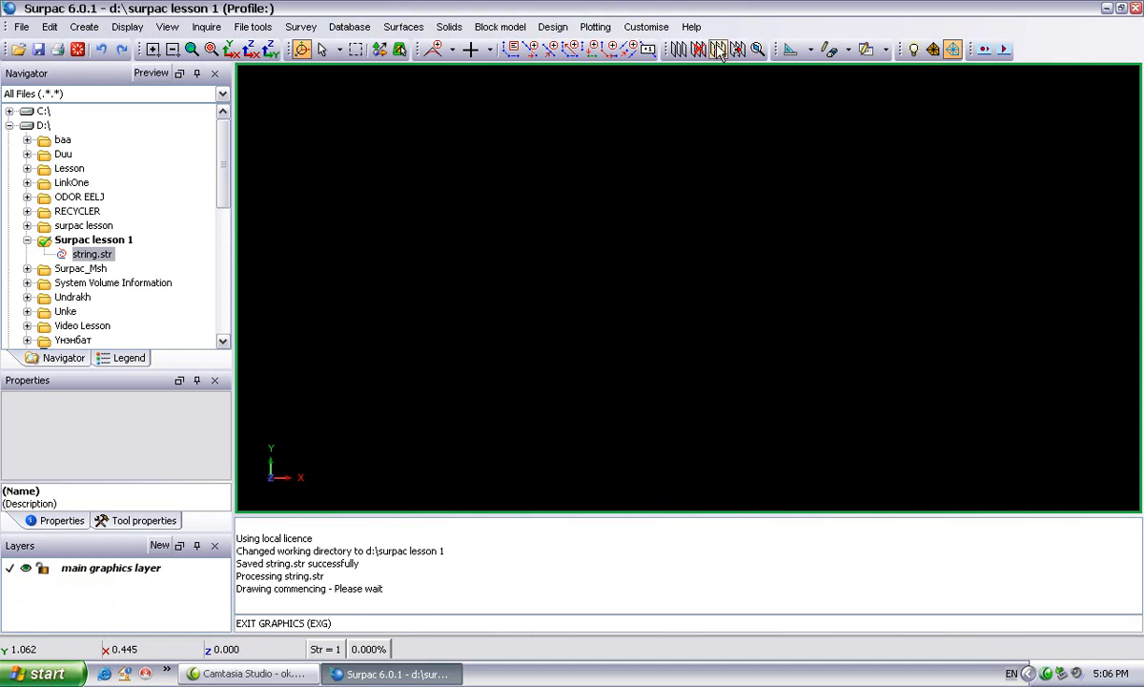
left_click(83, 27)
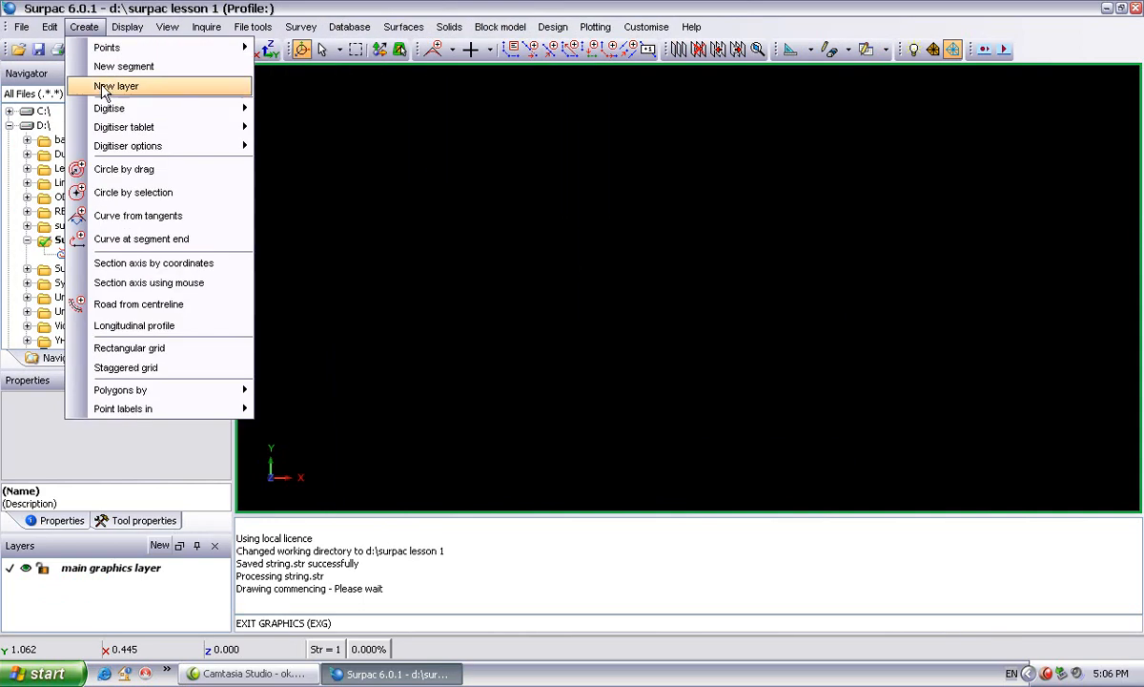
mouse_move(184, 112)
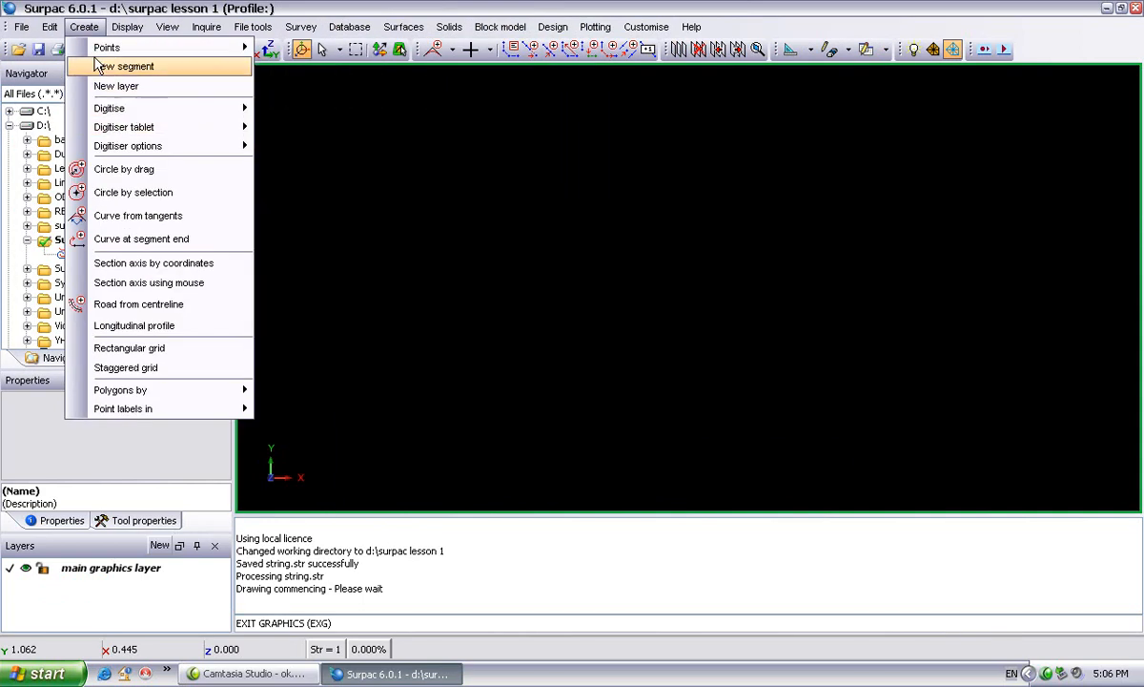
mouse_move(49, 23)
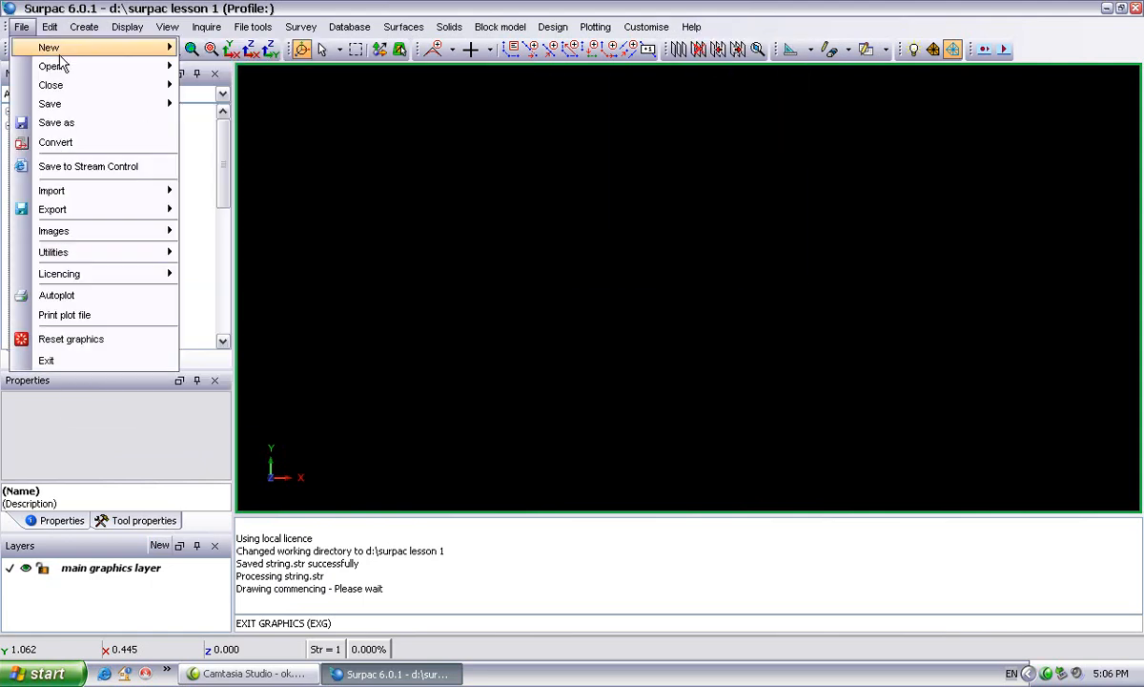
left_click(777, 26)
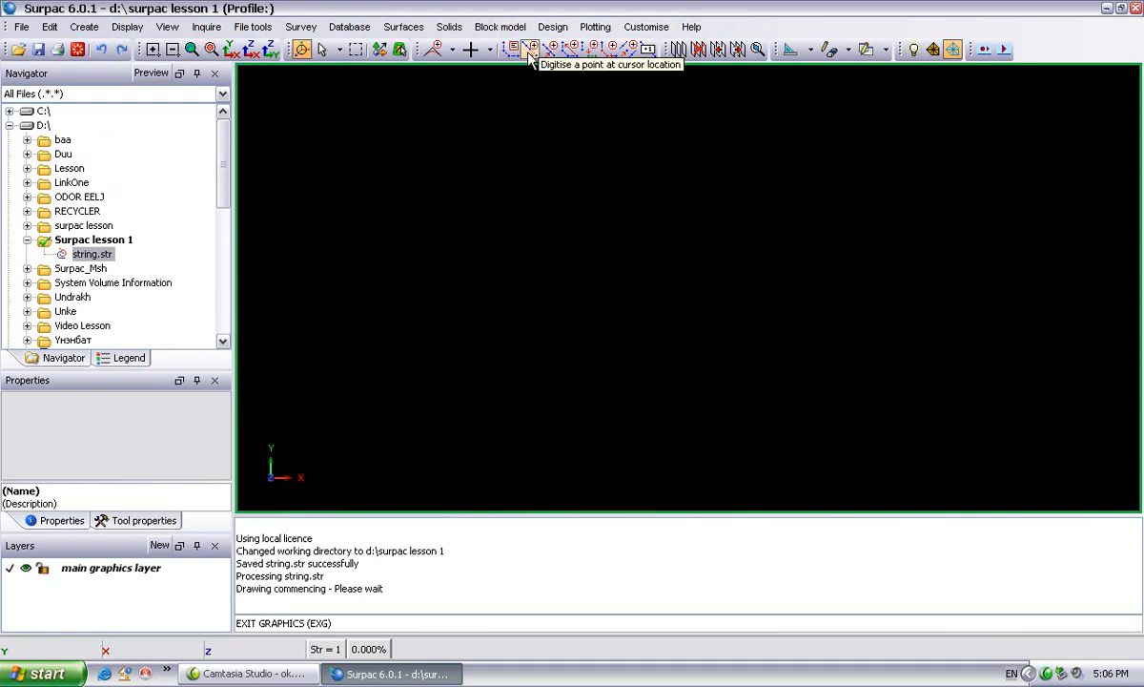
left_click(84, 27)
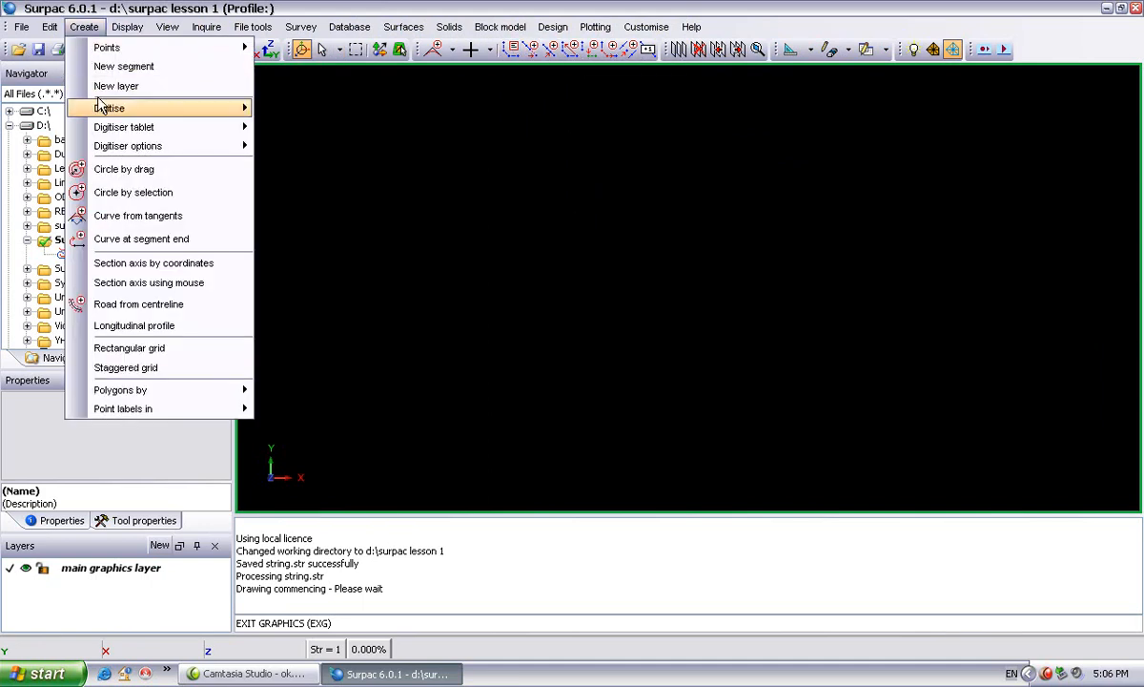
mouse_move(114, 103)
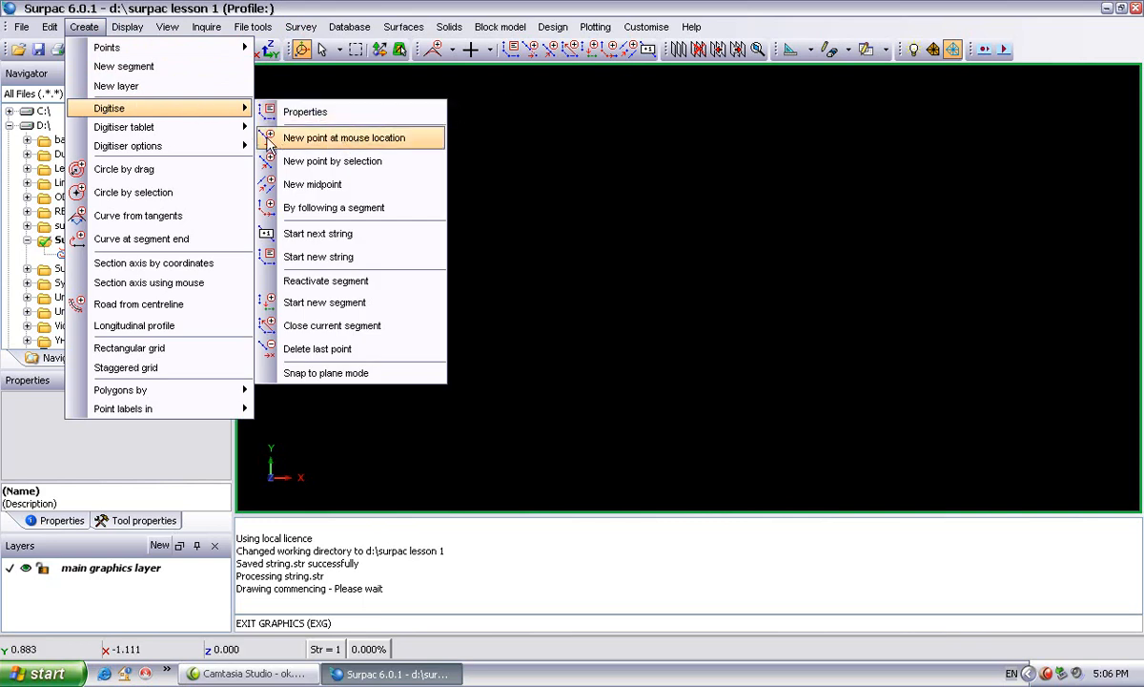
mouse_move(245, 145)
mouse_move(190, 108)
left_click(580, 184)
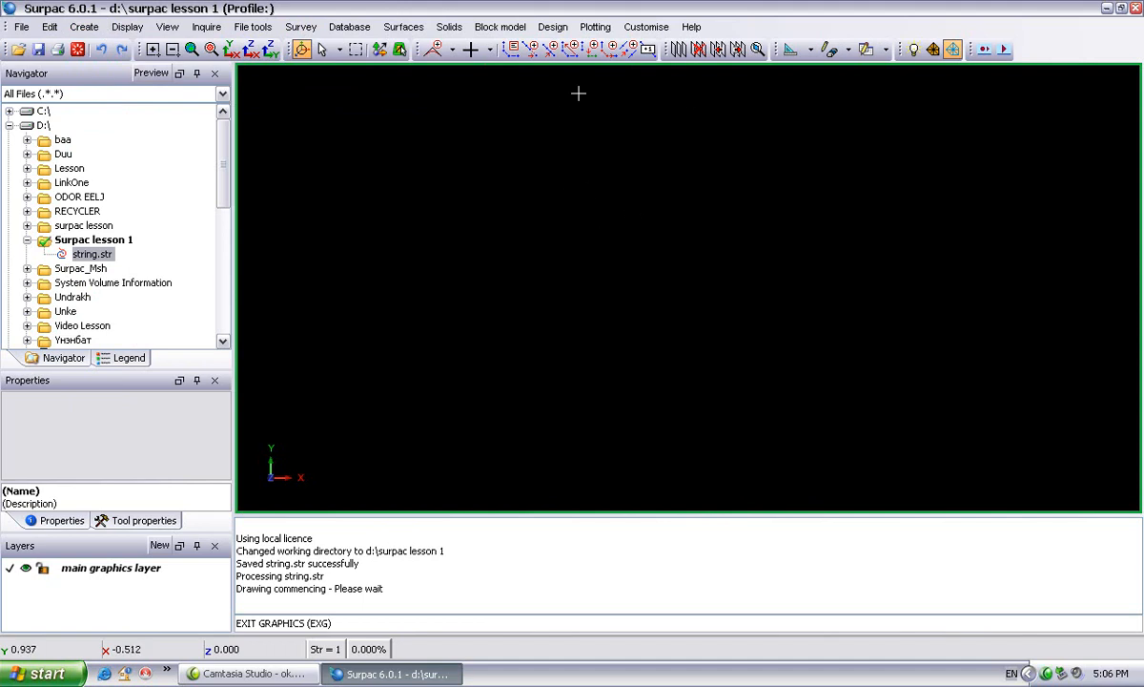
Digitise a nearly horizontal four-point line across the upper part of the plan view, then stop digitising.
left_click(531, 49)
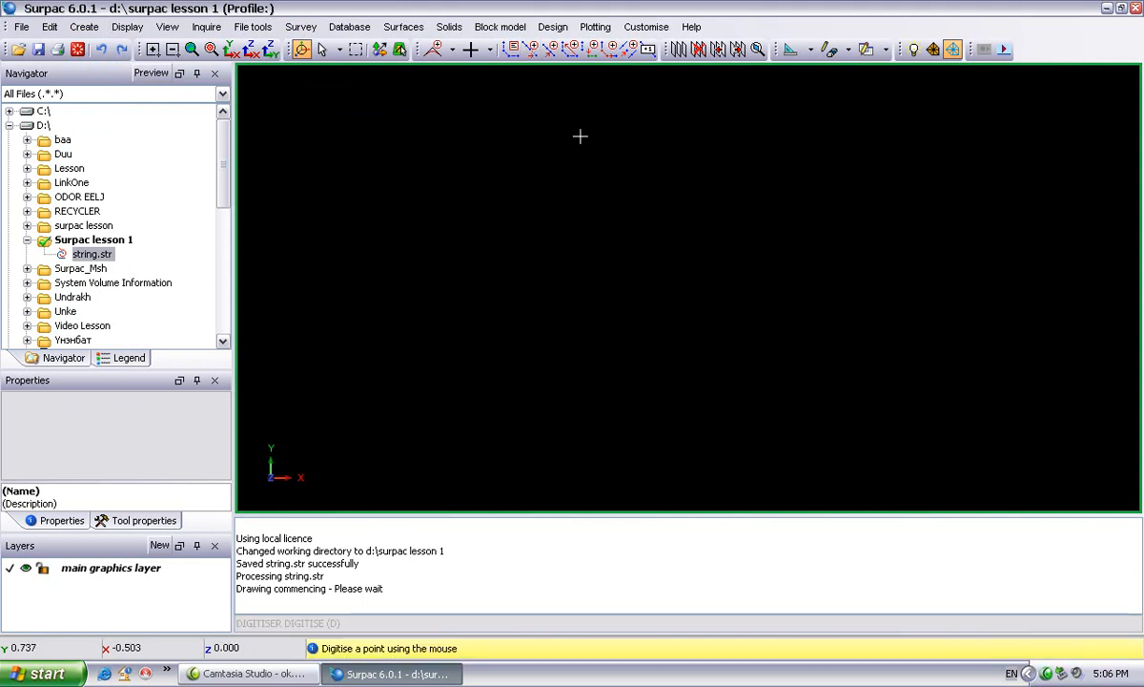
left_click(322, 171)
left_click(586, 154)
left_click(933, 165)
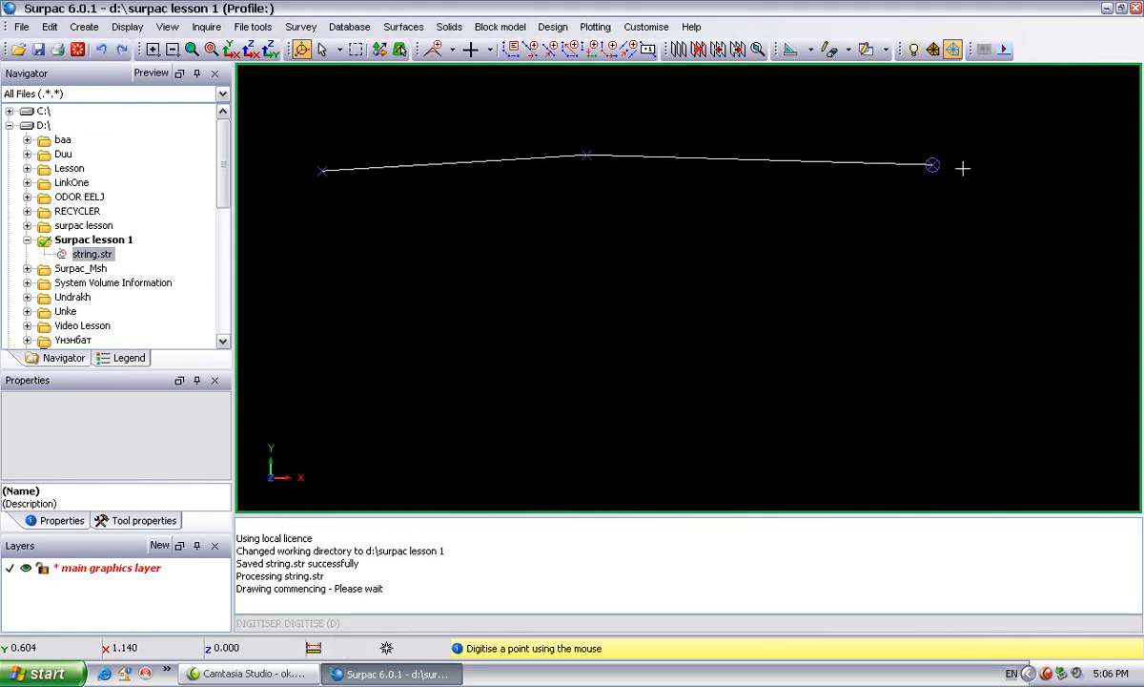
left_click(1074, 170)
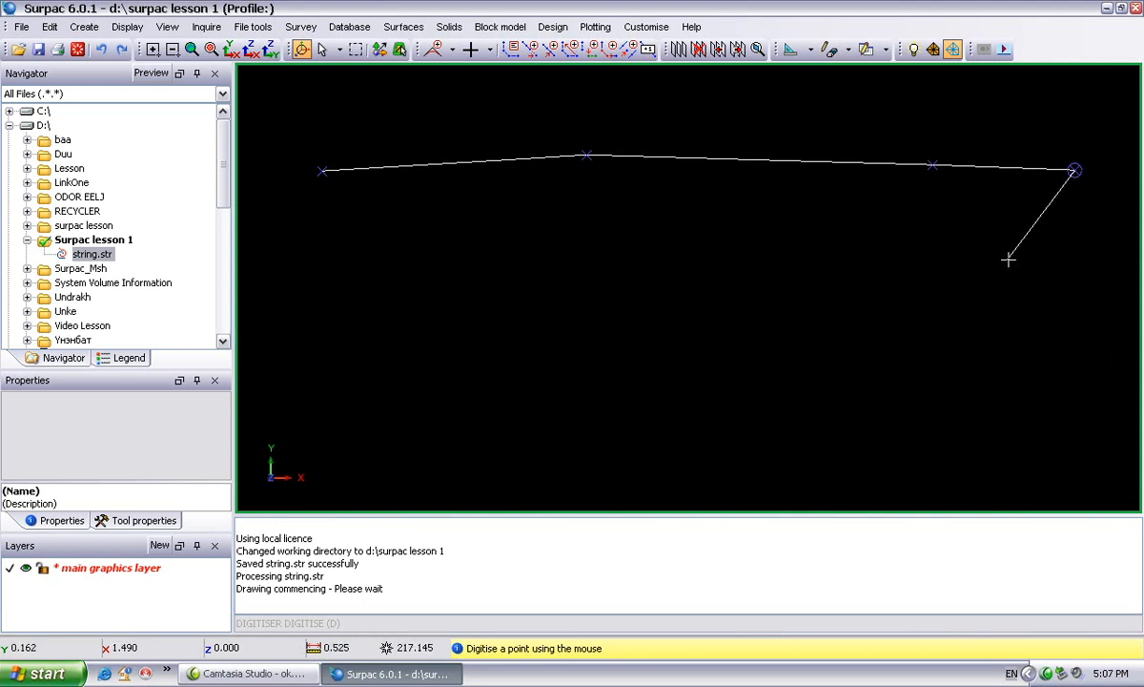
key("Escape")
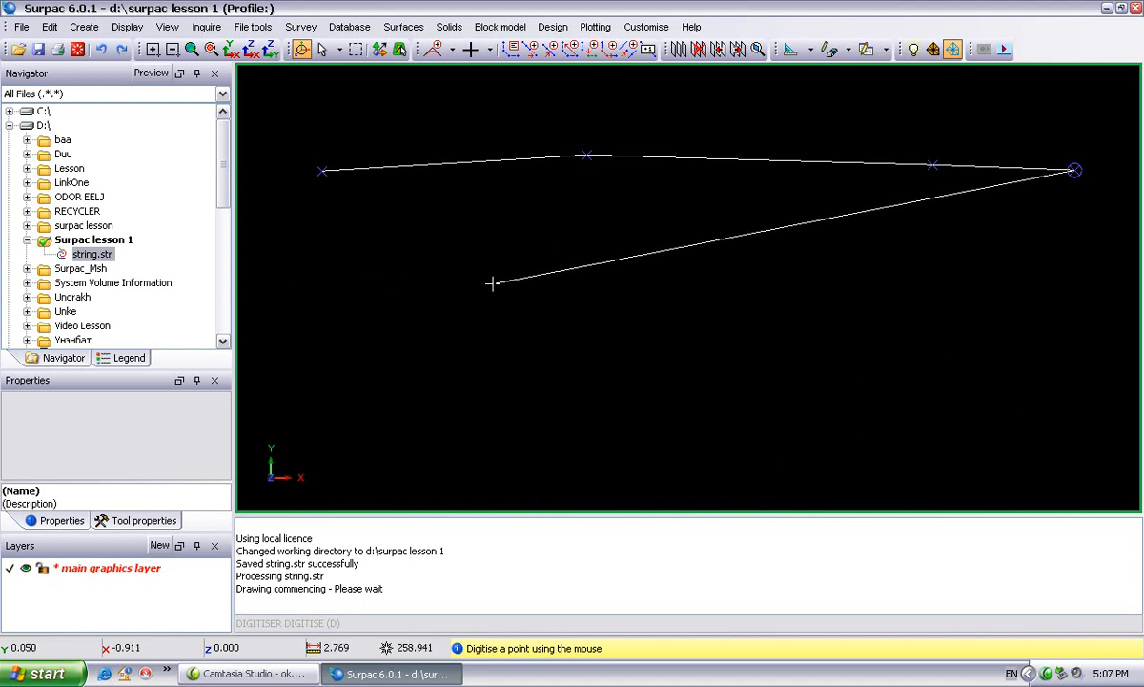
key("Escape")
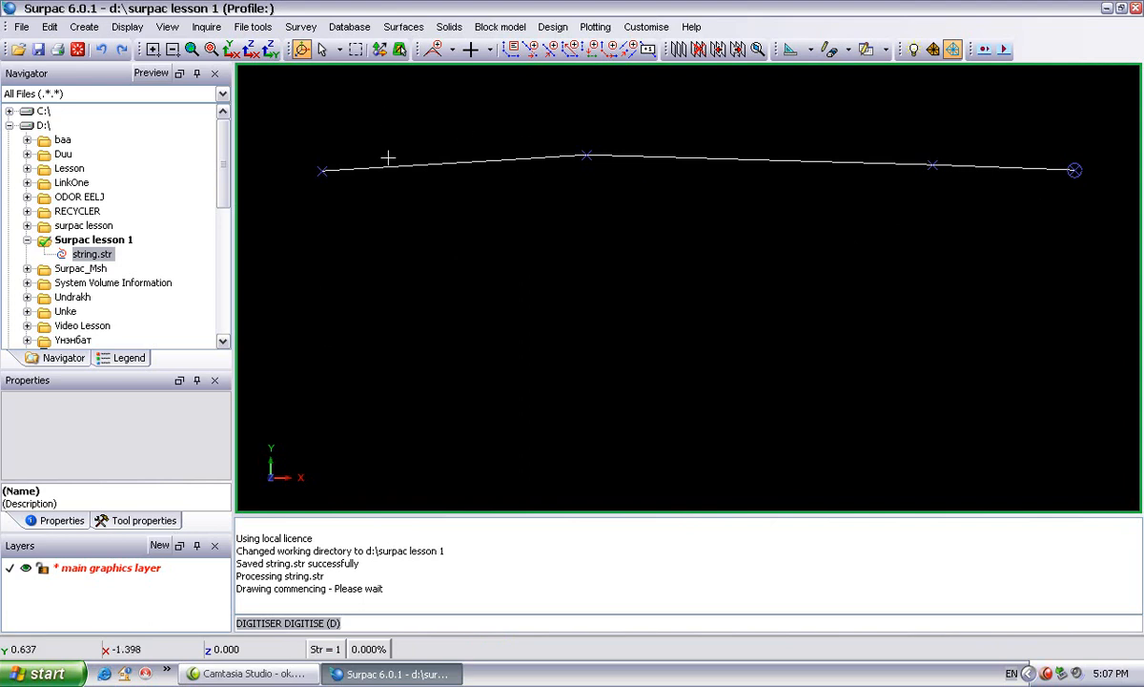
Start a new segment and digitise a five-point line with a V-shaped dip below the first line.
left_click(94, 31)
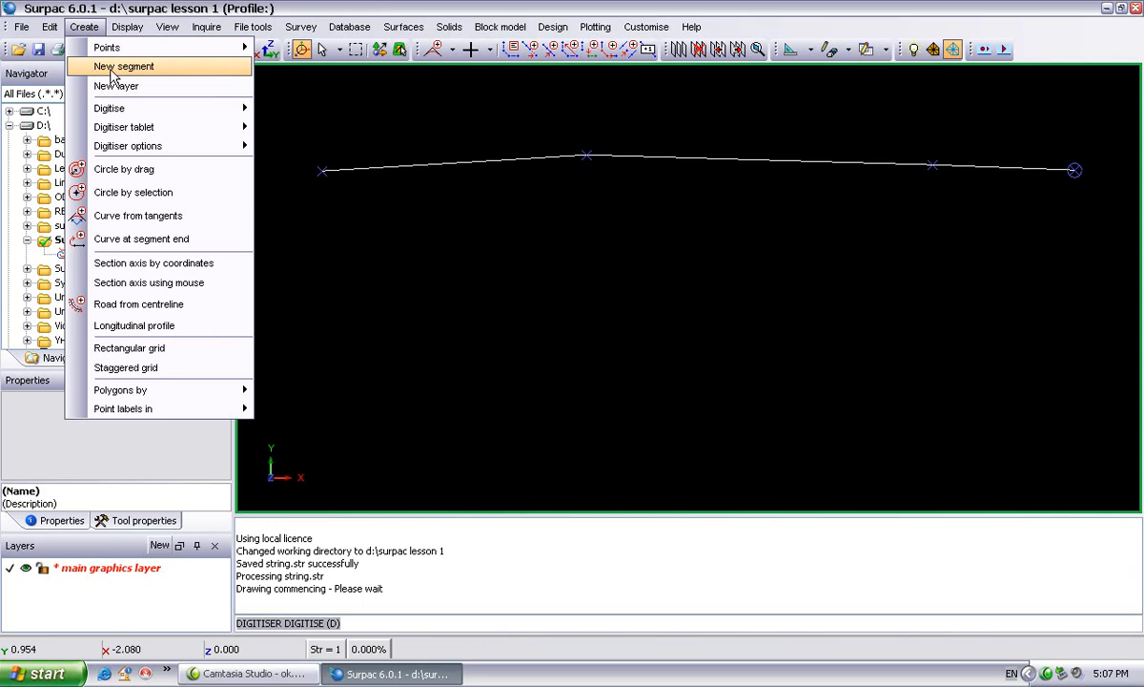
left_click(113, 68)
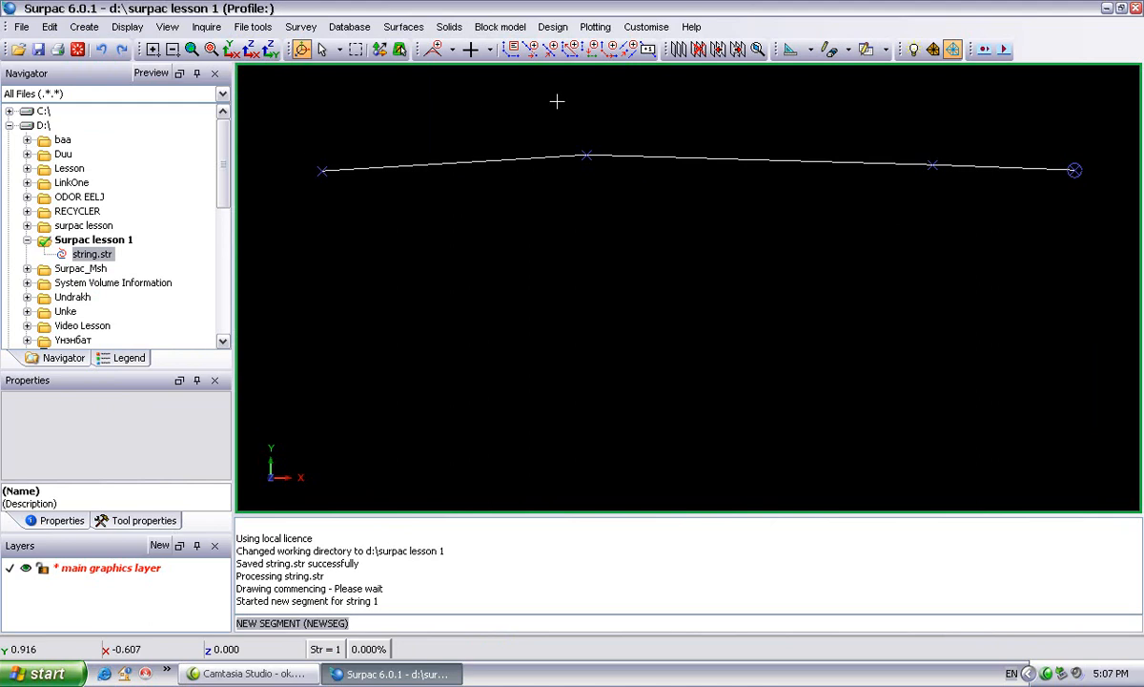
left_click(511, 49)
left_click(303, 279)
left_click(634, 259)
left_click(858, 362)
left_click(951, 243)
left_click(1102, 247)
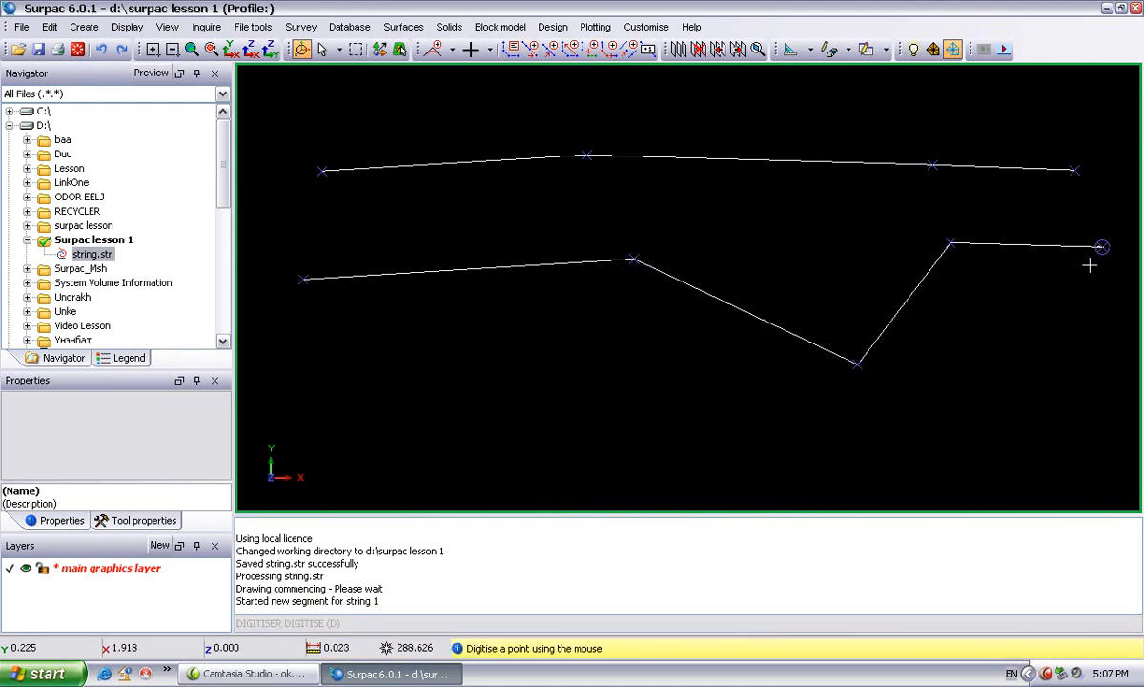
key("Escape")
Start another segment and digitise a four-point line dipping towards its third point, below the two existing segments.
left_click(82, 26)
left_click(105, 64)
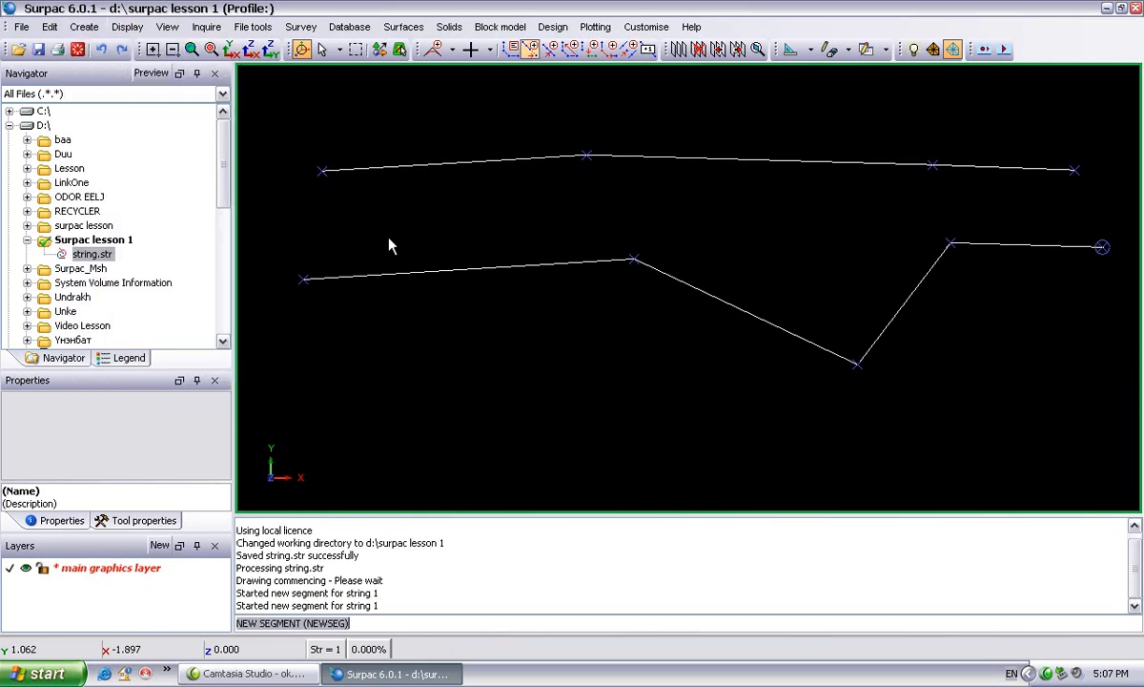
left_click(295, 395)
left_click(608, 382)
left_click(888, 484)
left_click(1038, 320)
key("Escape")
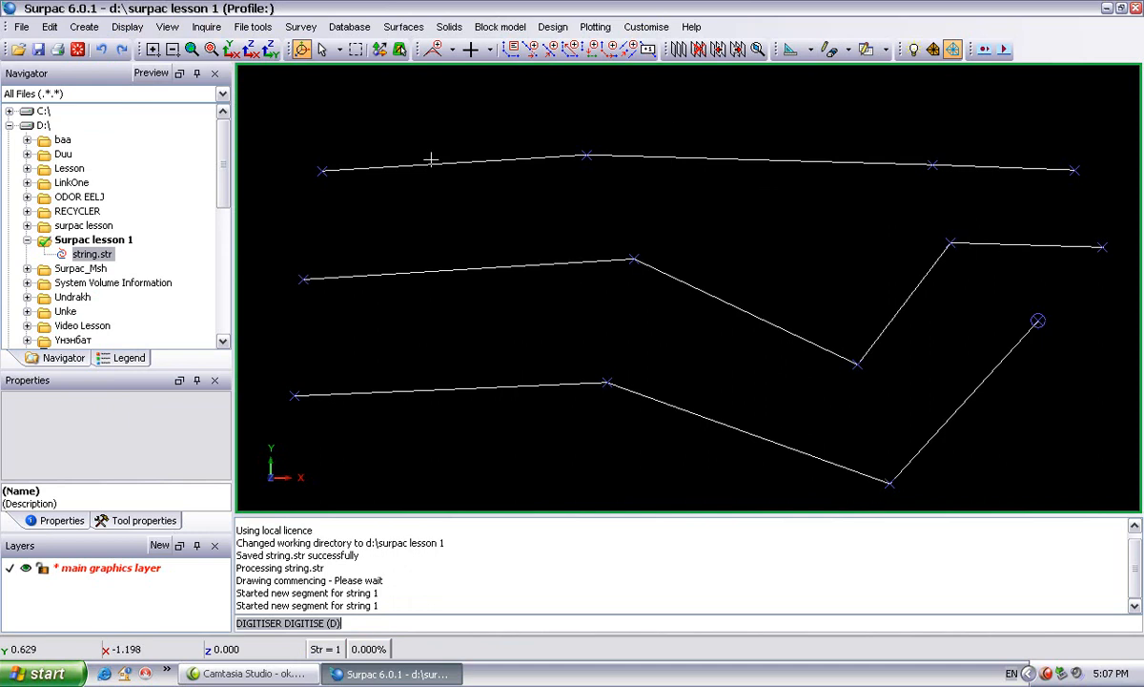
Hide the temporary markers on the segments and reset the graphics workspace without saving the changes.
left_click(885, 50)
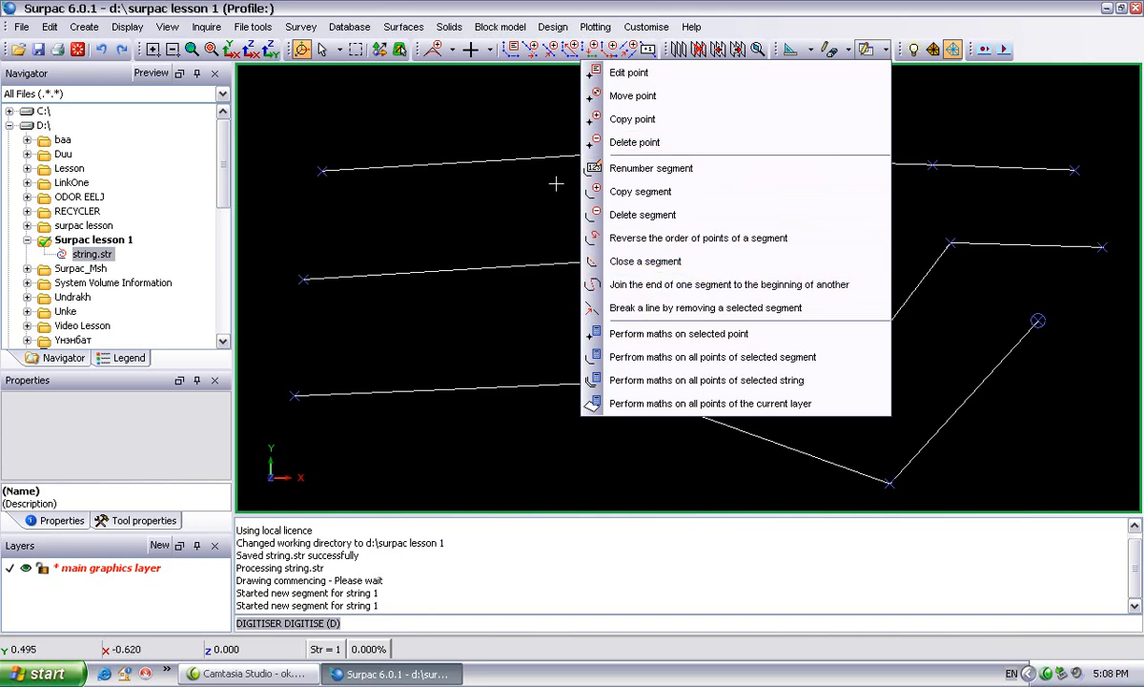
left_click(883, 50)
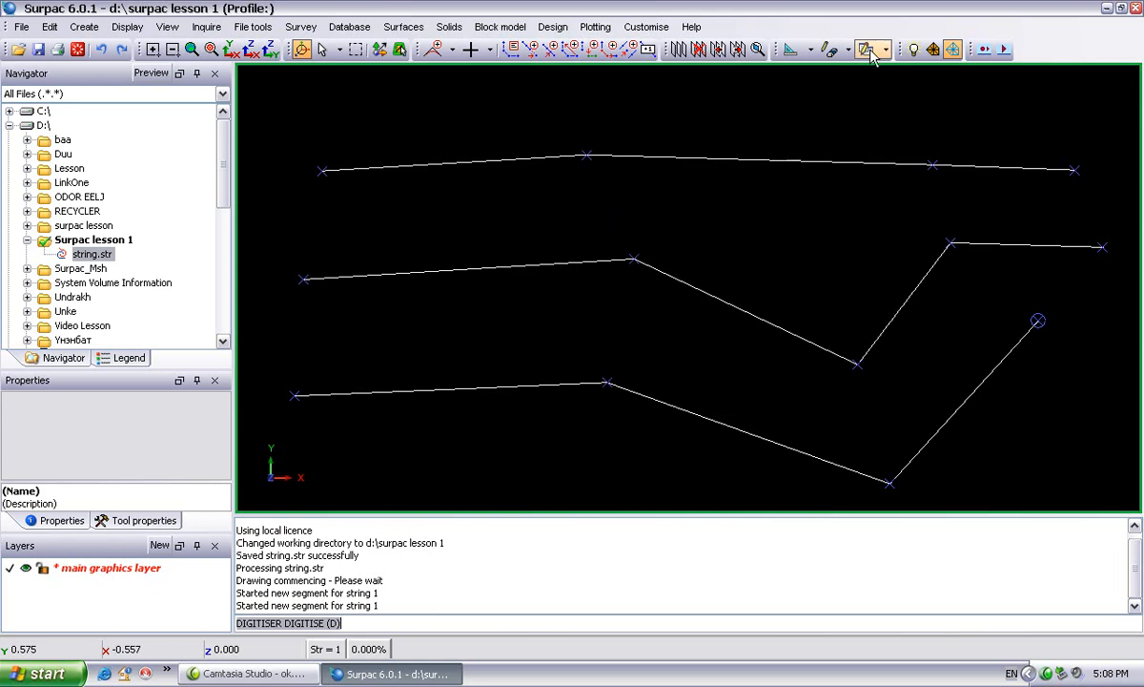
left_click(845, 52)
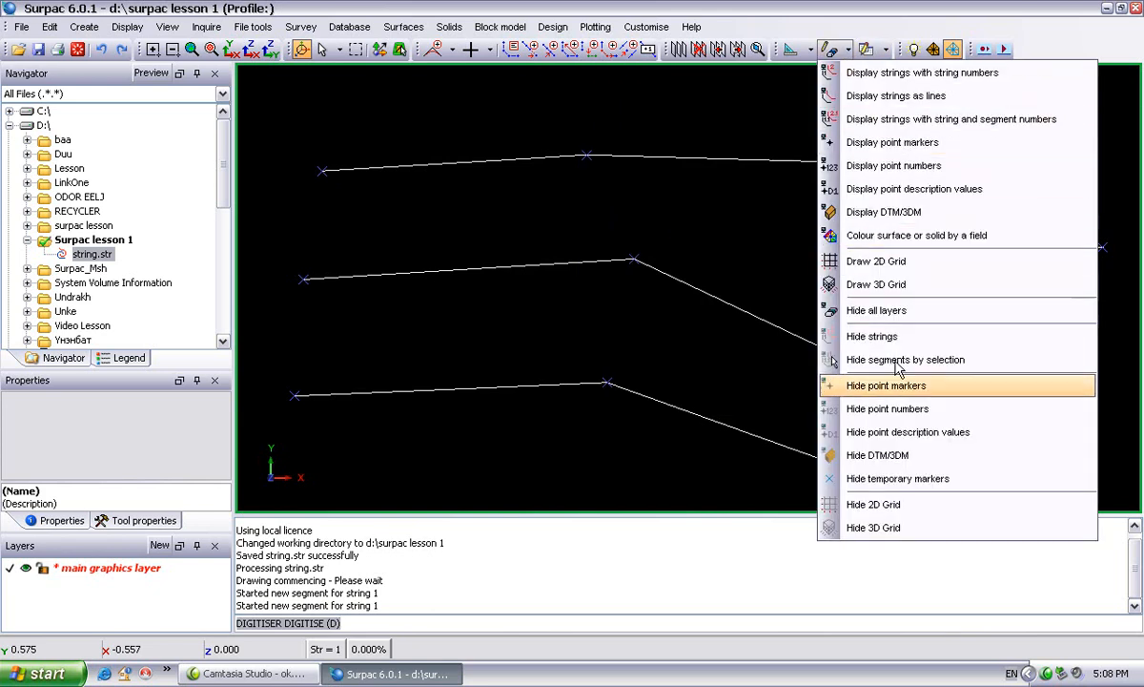
left_click(864, 483)
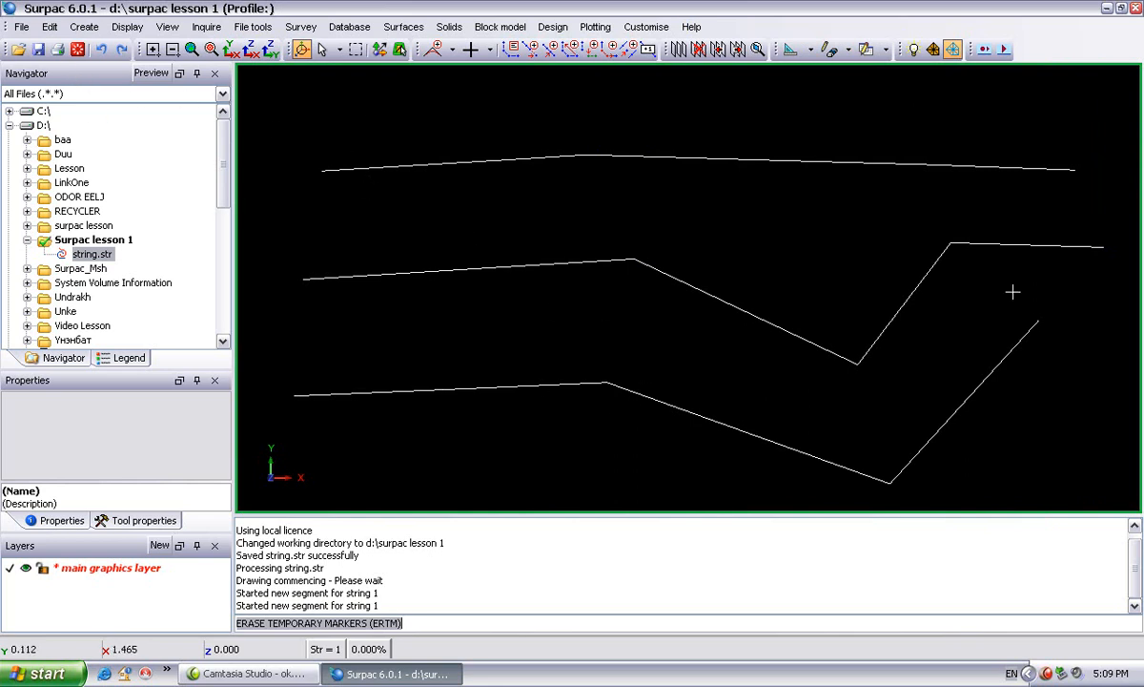
left_click(79, 49)
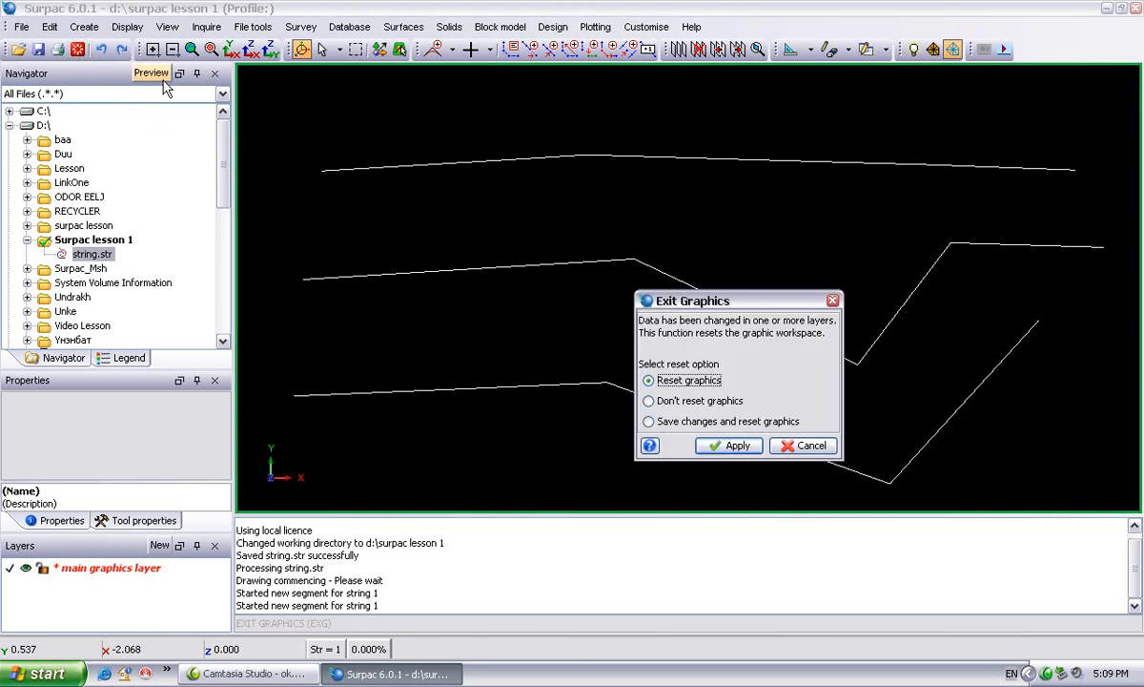
left_click(737, 447)
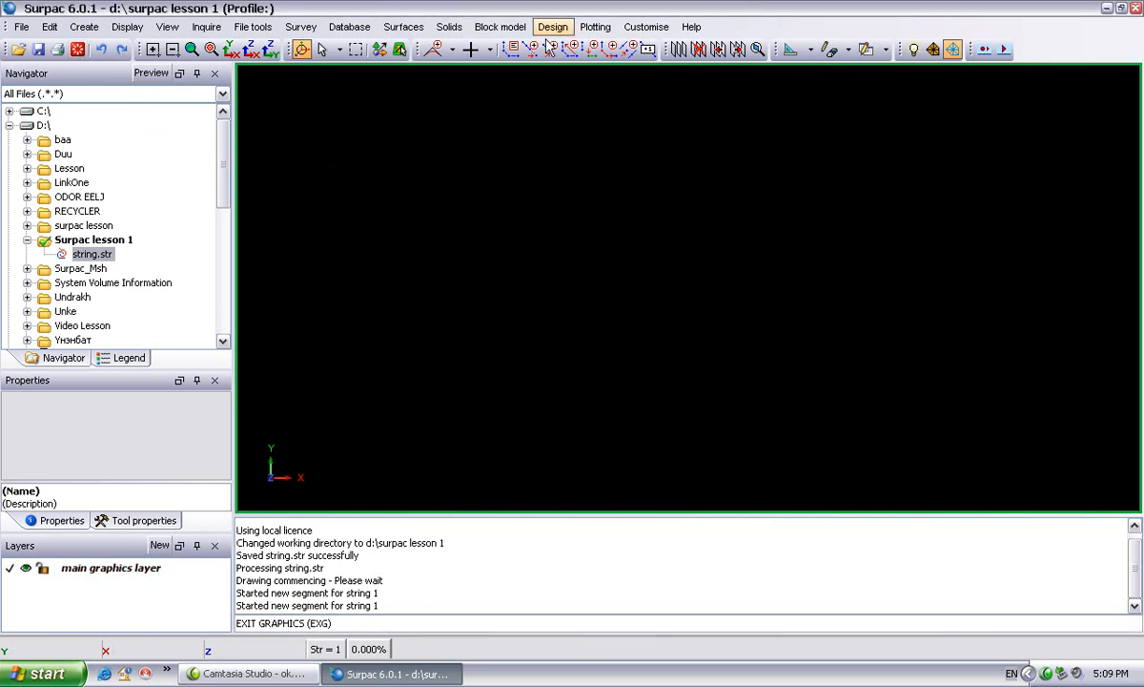
Digitise the four corners of a roughly square outline and close the current segment.
left_click(530, 50)
left_click(411, 179)
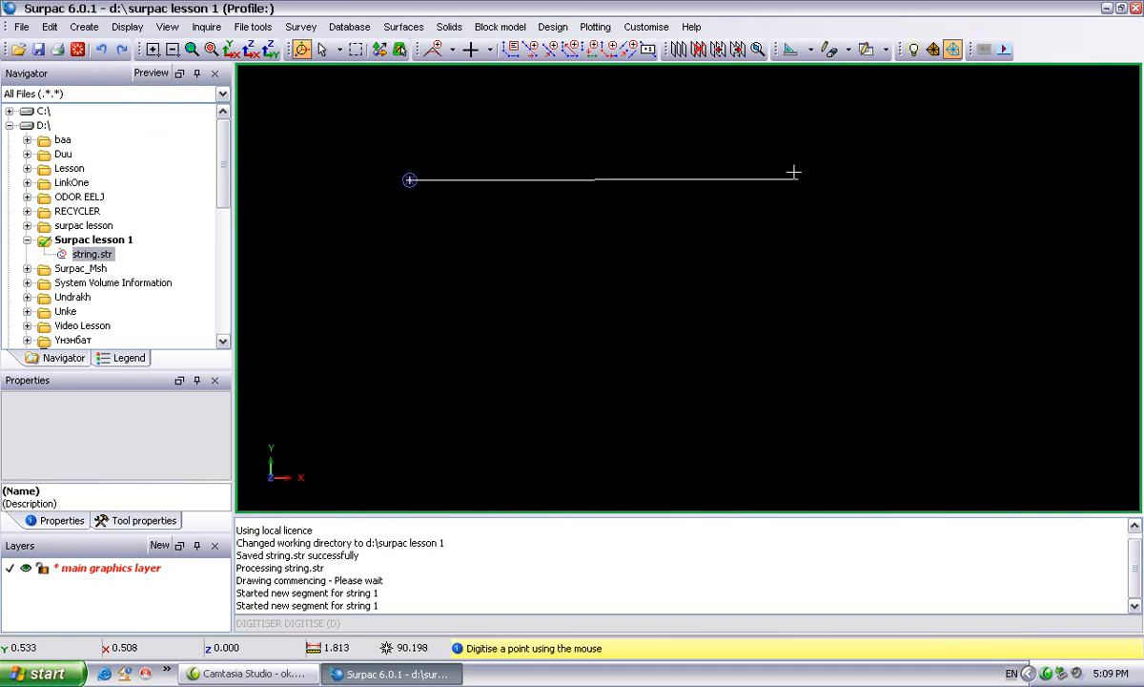
left_click(654, 174)
left_click(654, 389)
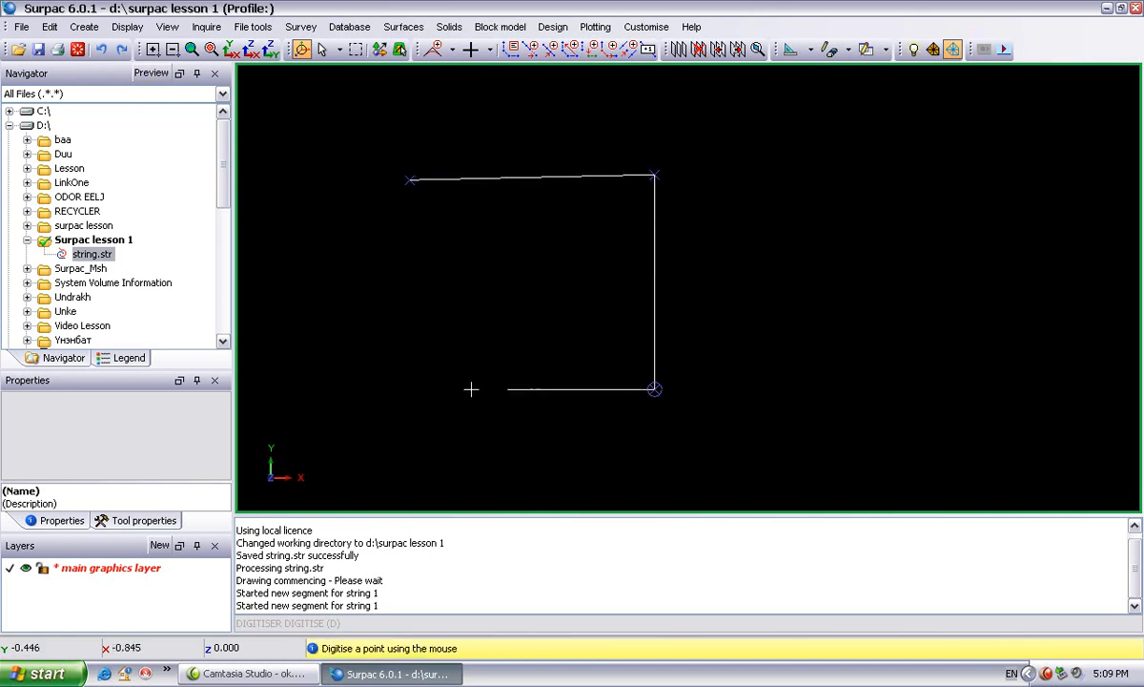
left_click(402, 386)
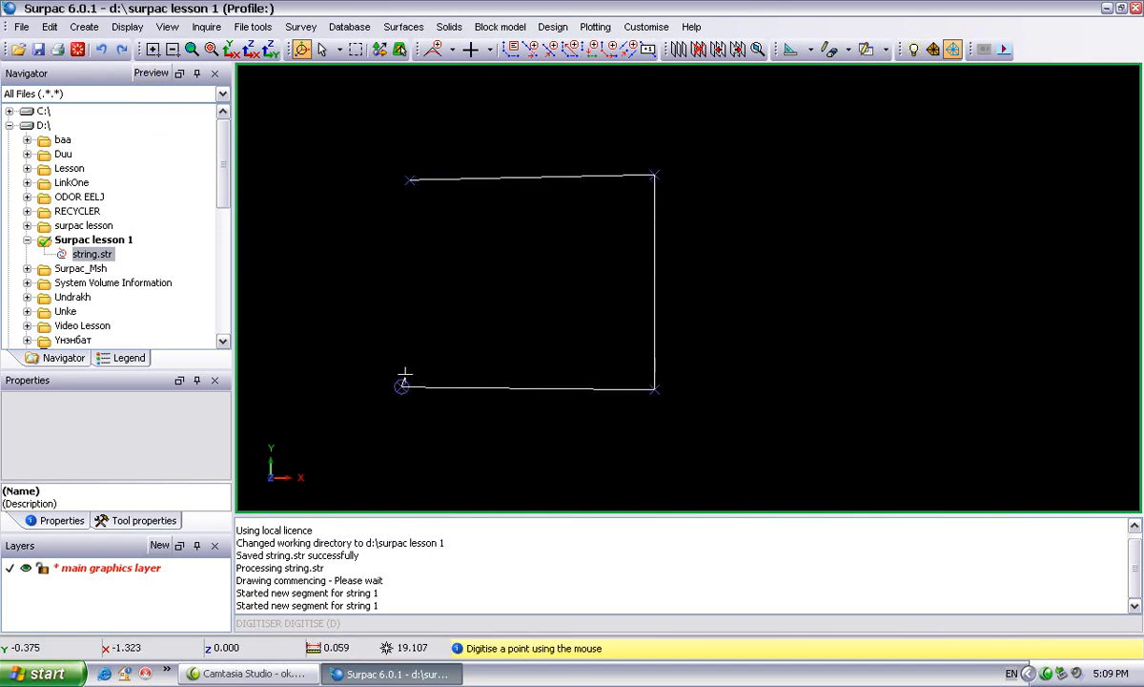
left_click(410, 179)
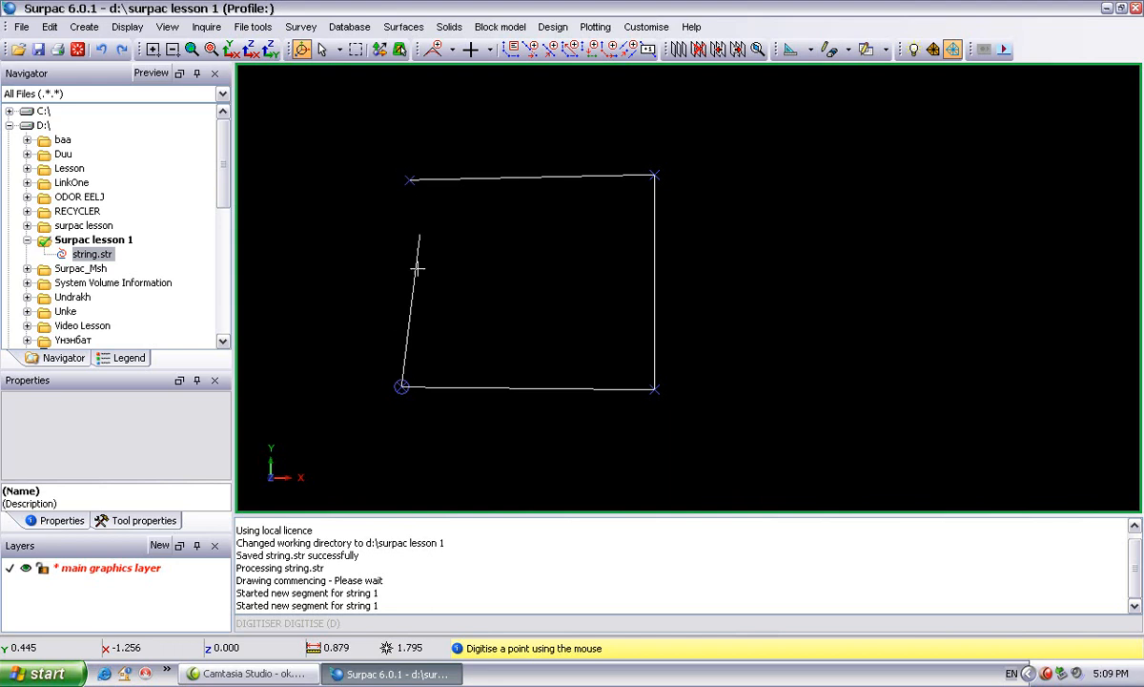
left_click(569, 52)
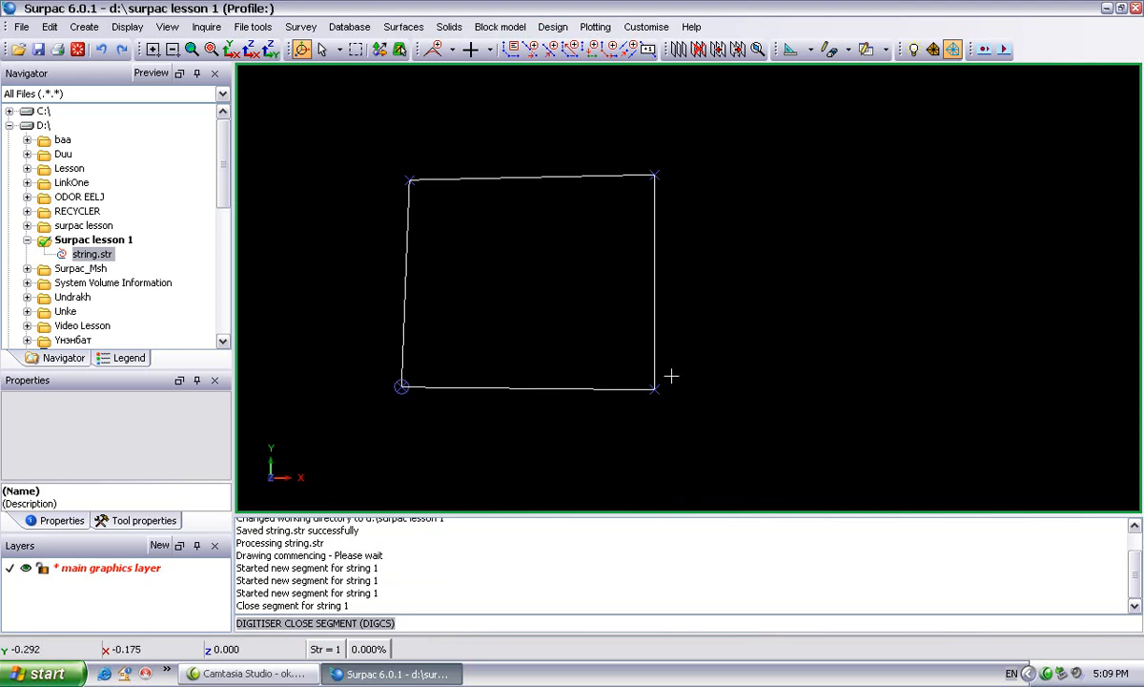
Edit the closed outline's lower-left corner point, setting its Y value and X value to 1.
middle_click_drag(515, 263, 640, 241)
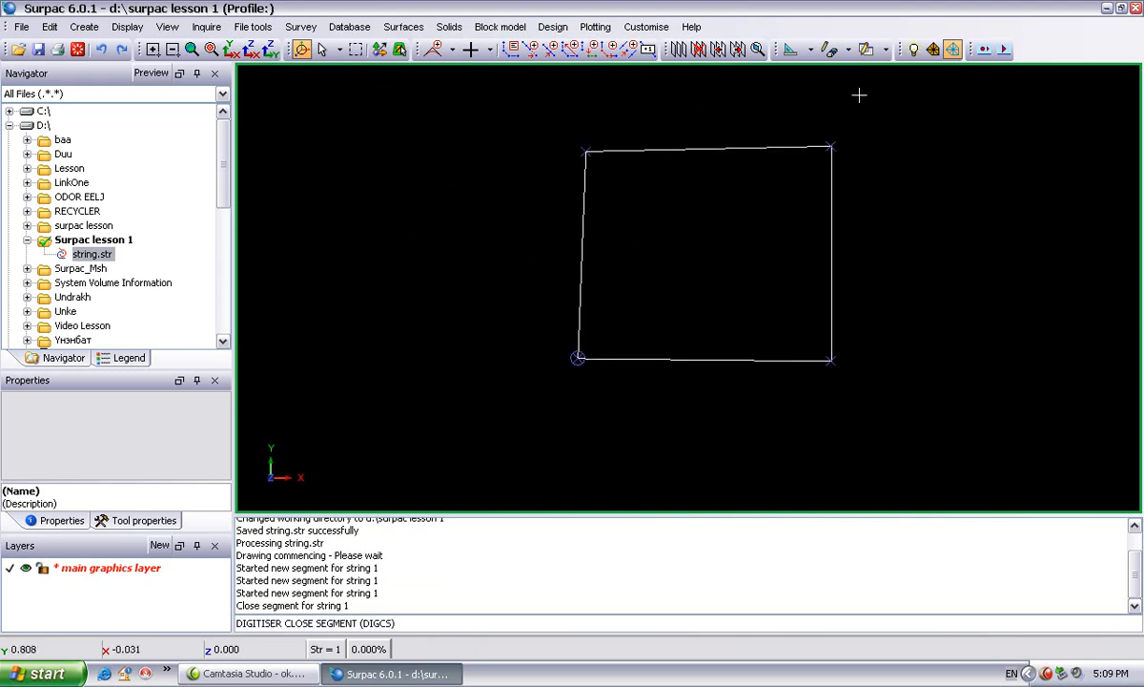
left_click(884, 49)
left_click(629, 73)
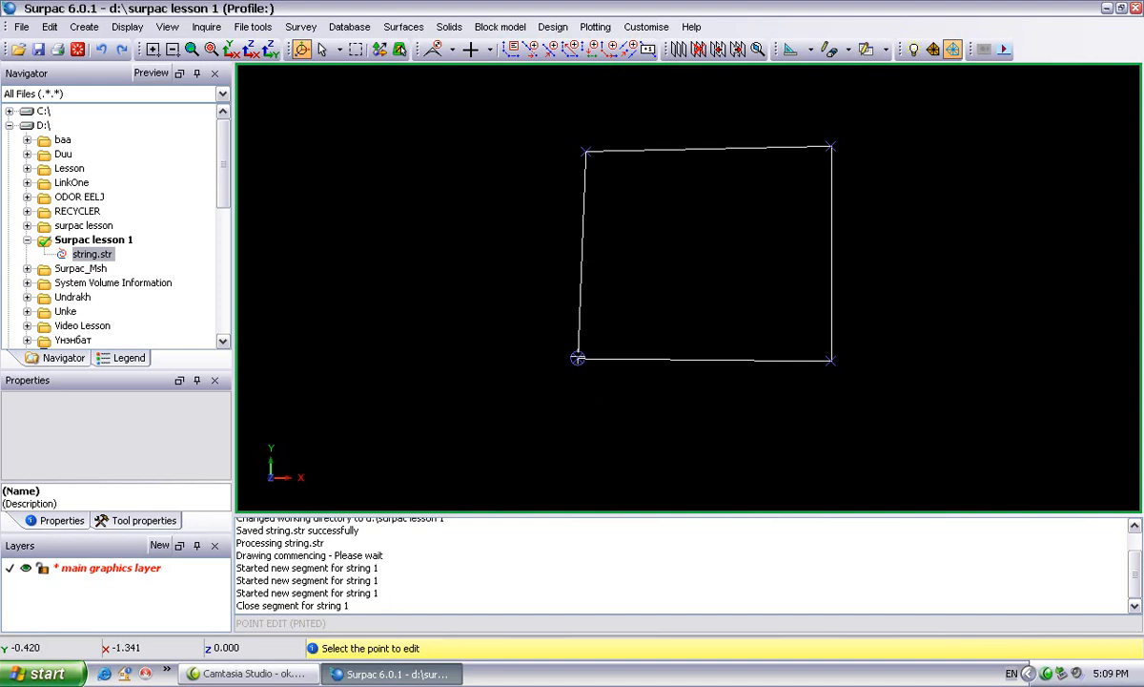
left_click(577, 357)
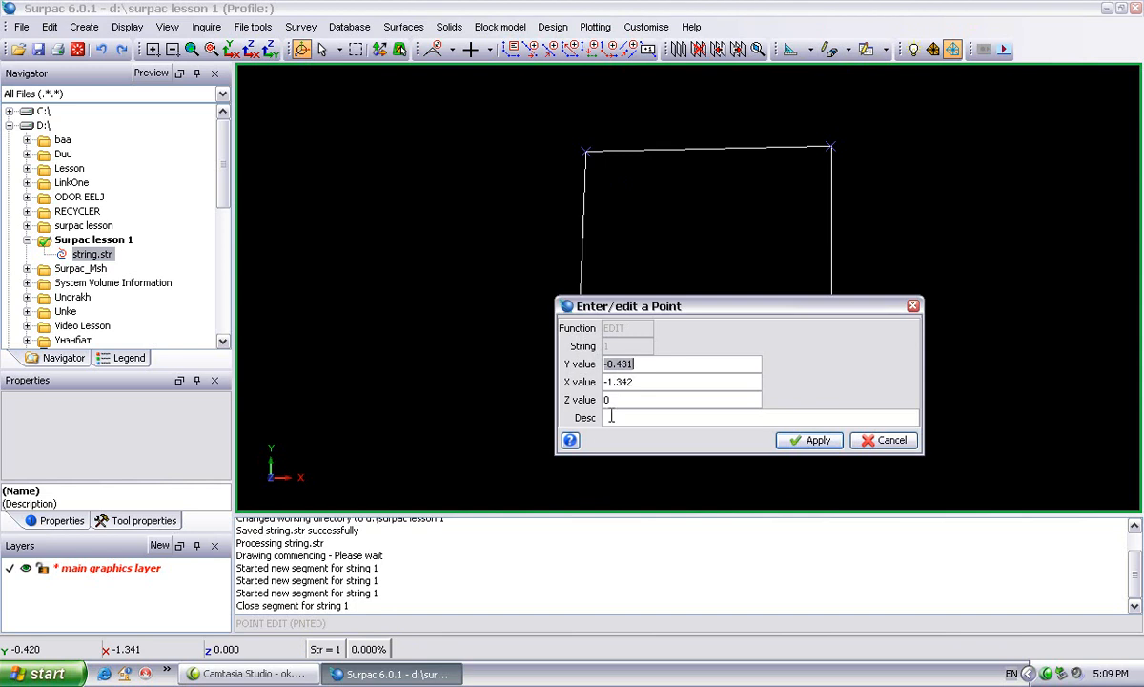
type("1")
key("Tab")
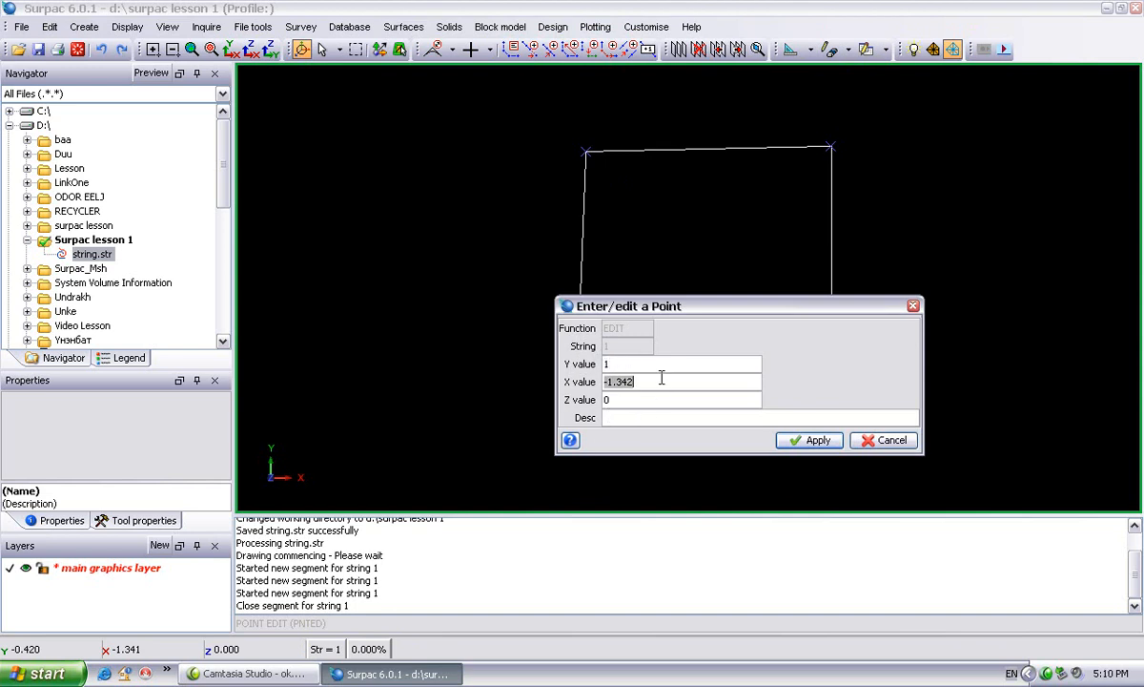
type("1")
left_click(791, 440)
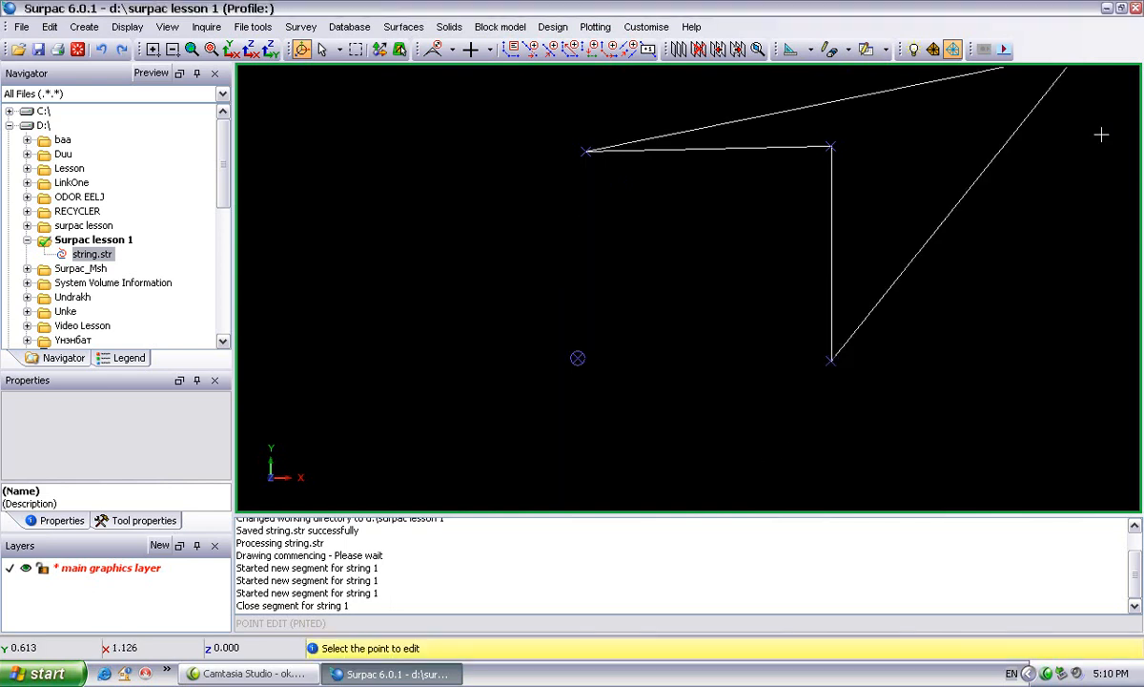
left_click(825, 256)
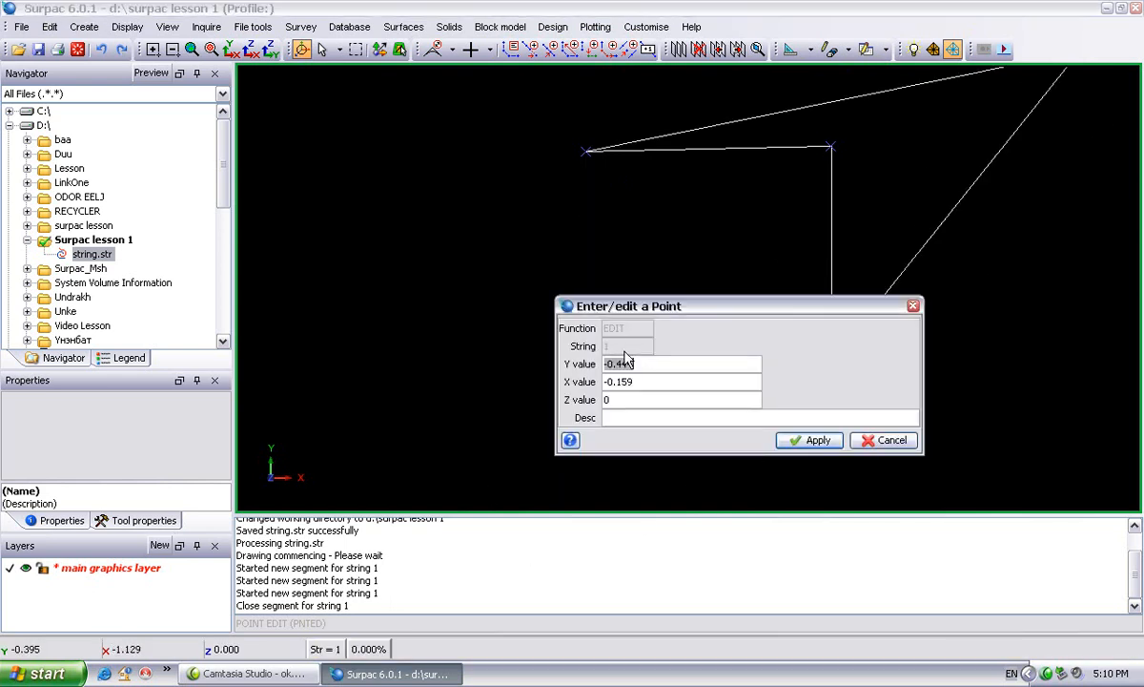
left_click(828, 417)
middle_click_drag(956, 222, 689, 322)
scroll(750, 303, "down", 4)
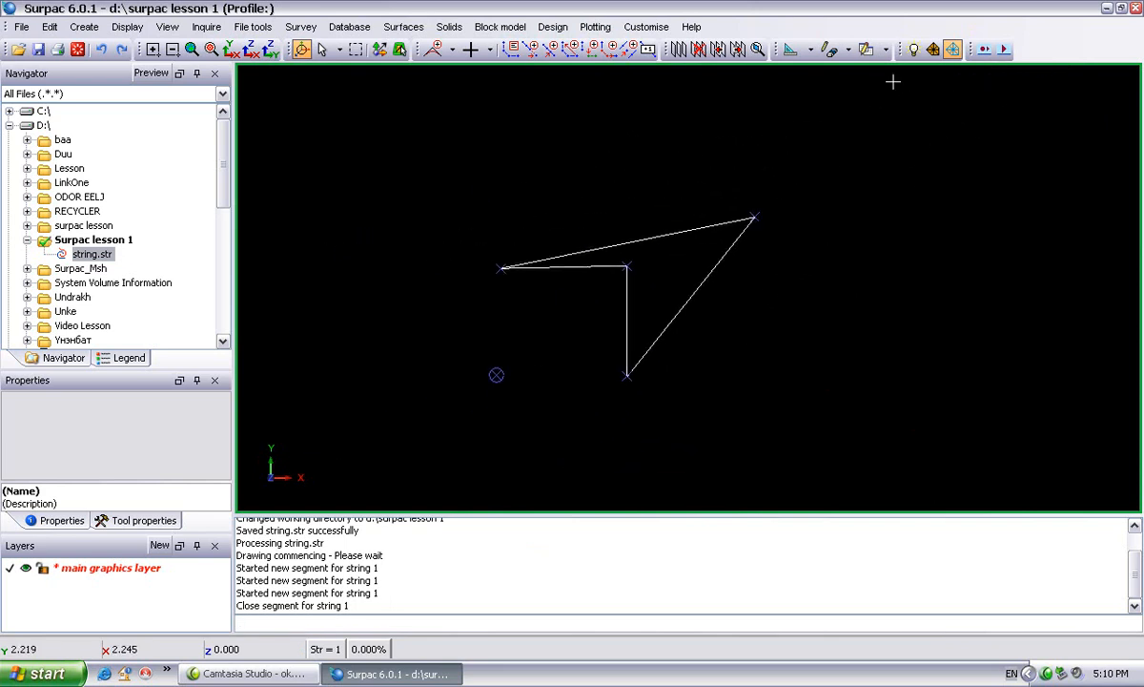
Edit the closed outline's inner corner directly above its lower-right corner, setting its Y value and X value to 2.
left_click(875, 53)
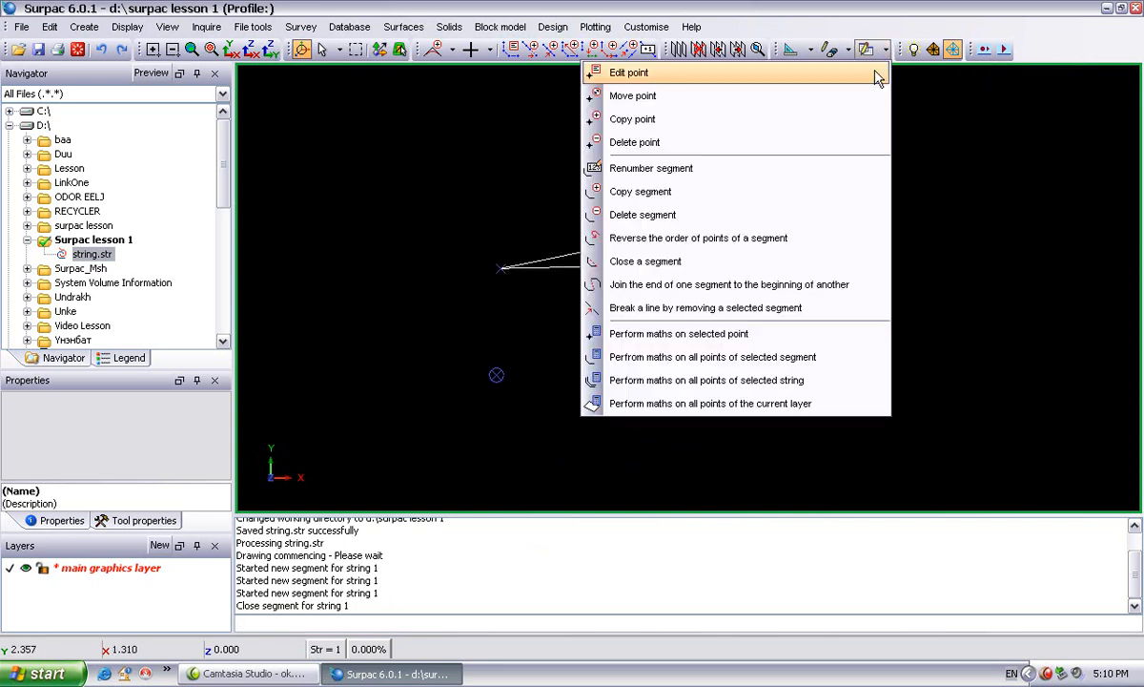
left_click(853, 93)
left_click(873, 53)
left_click(867, 76)
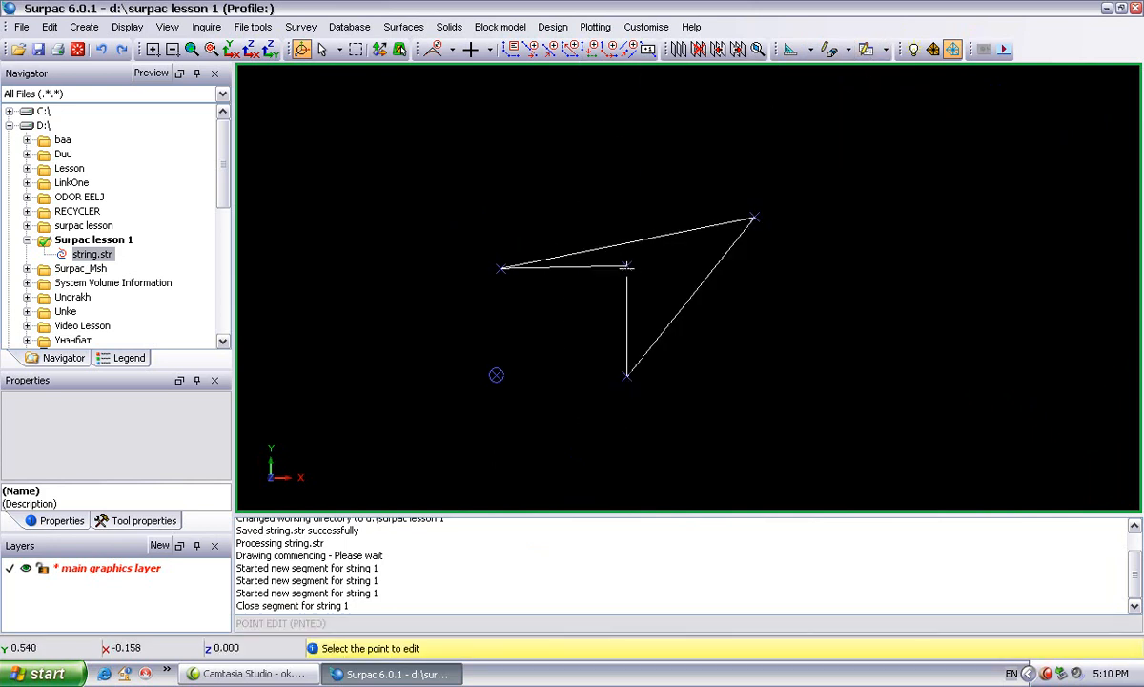
left_click(627, 268)
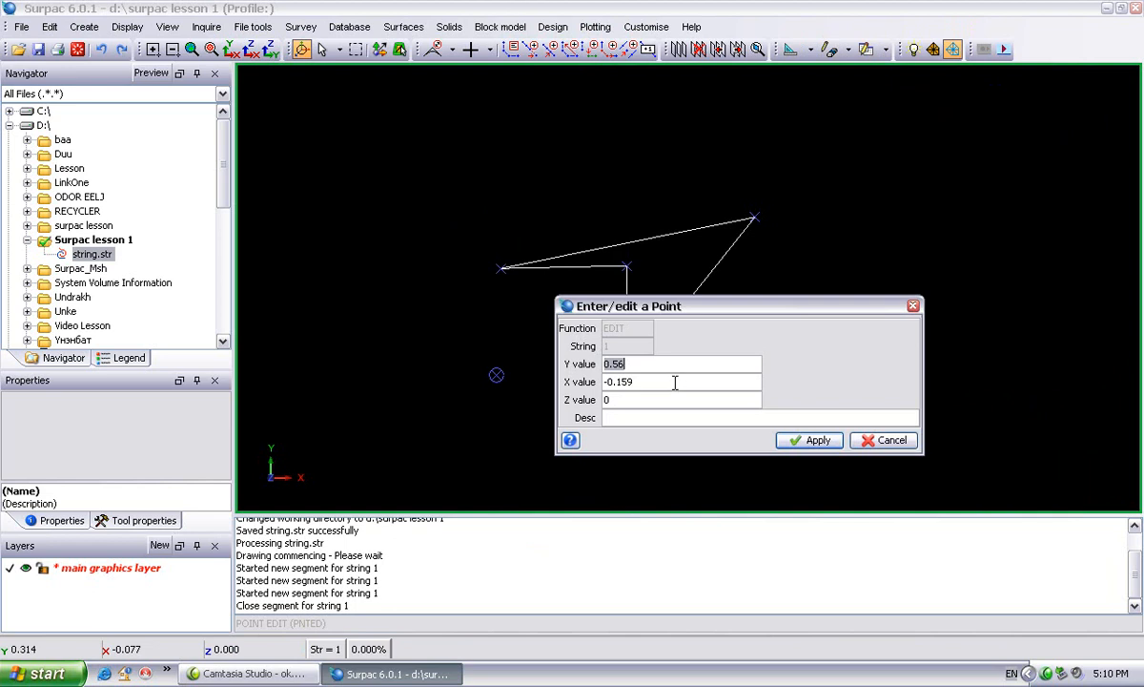
type("2")
key("Tab")
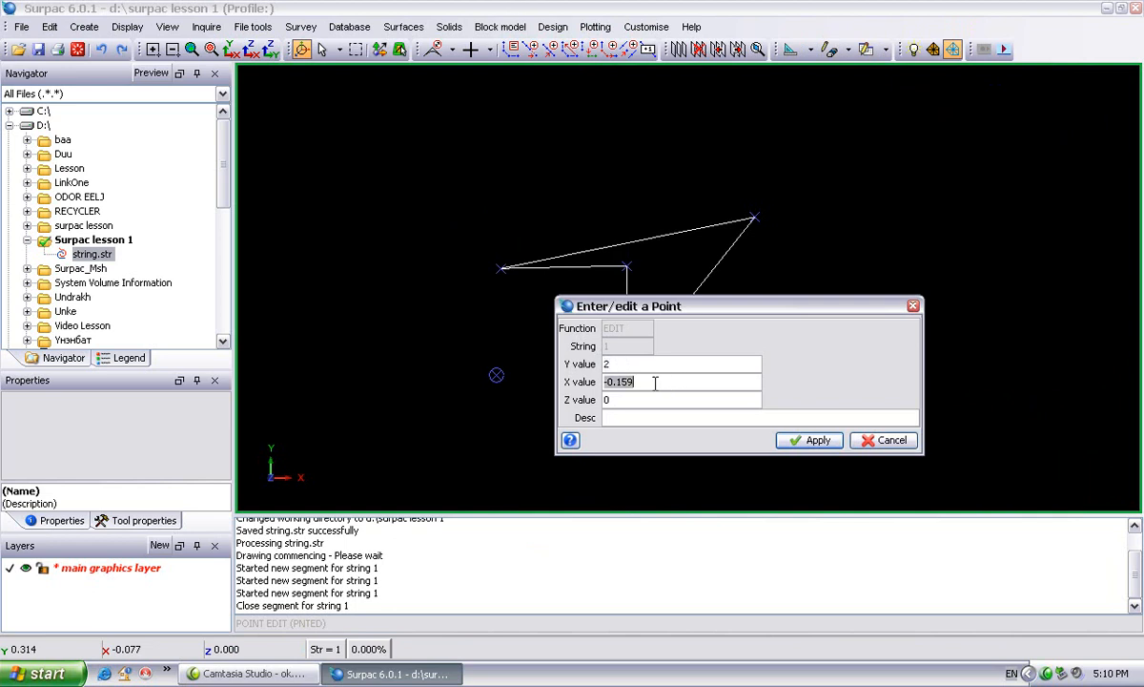
type("2")
left_click(810, 440)
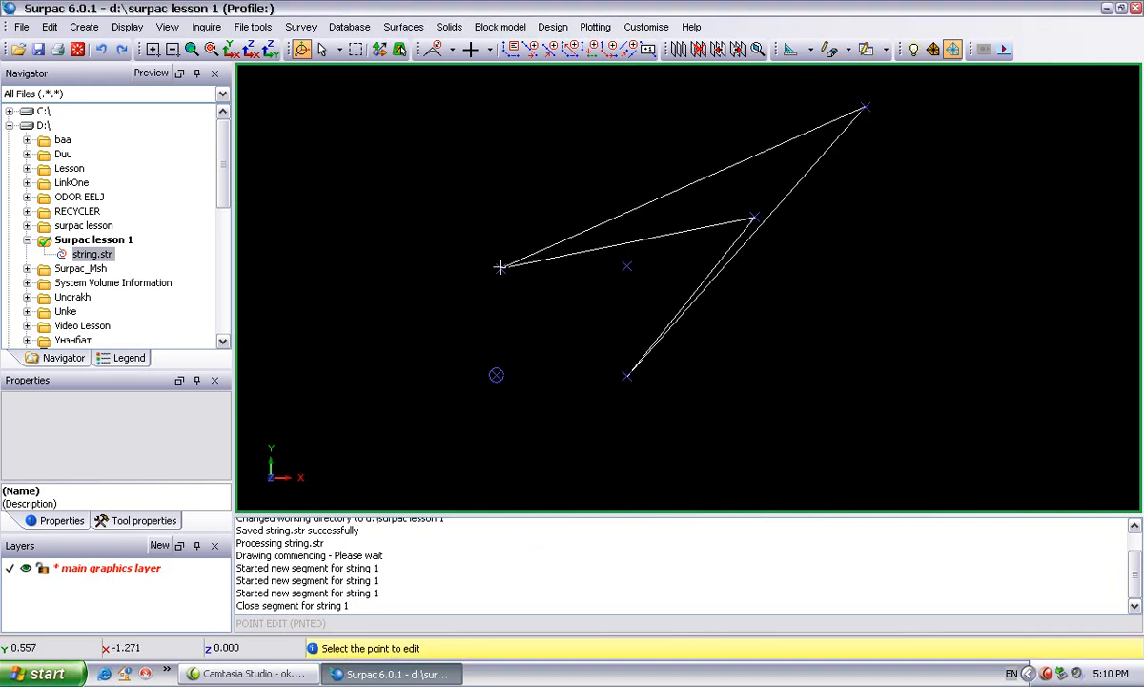
Edit the outline's original upper-left corner point, setting its Y value to 1 and its X value to 2.
left_click(502, 268)
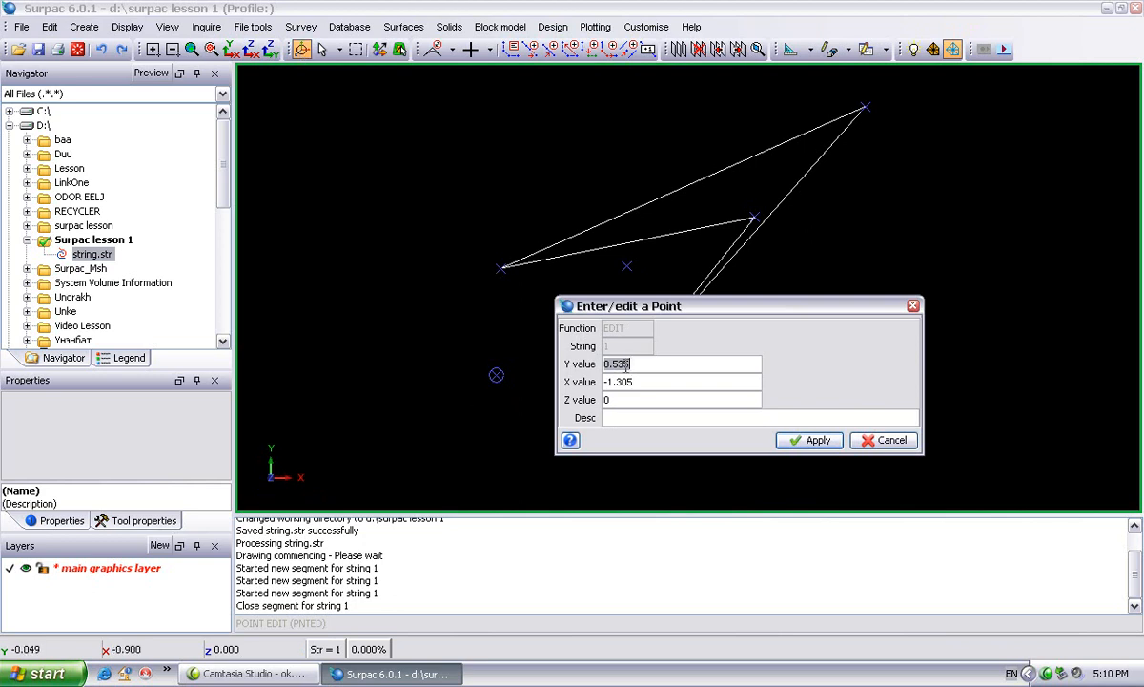
type("1")
key("Tab")
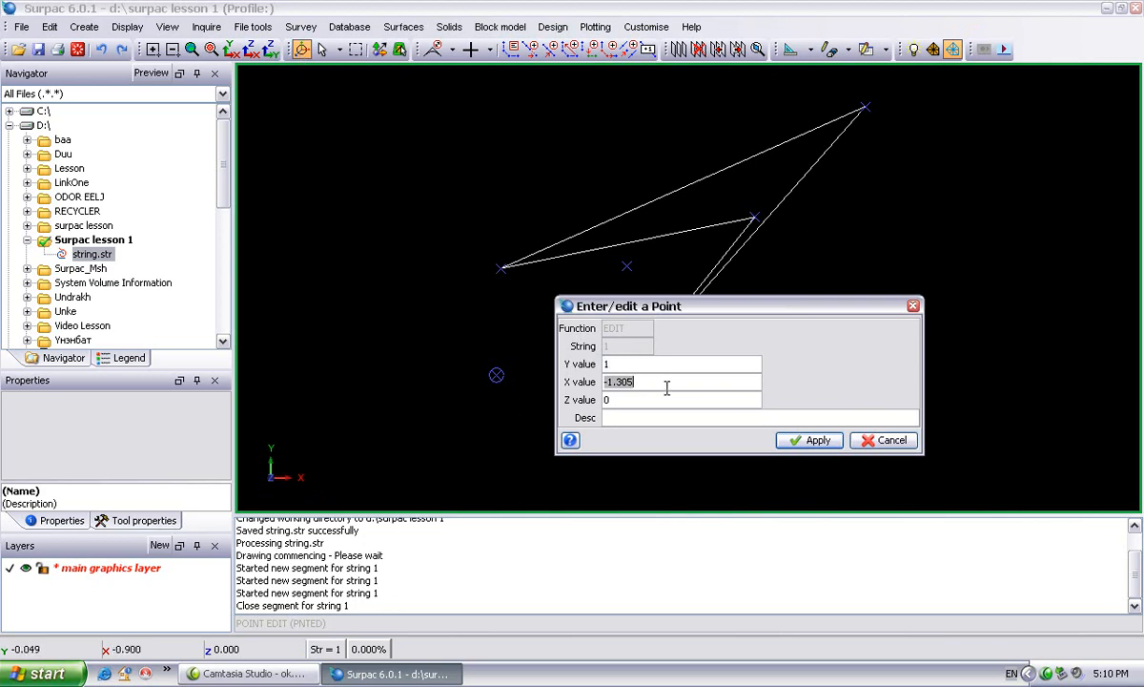
type("2")
left_click(799, 447)
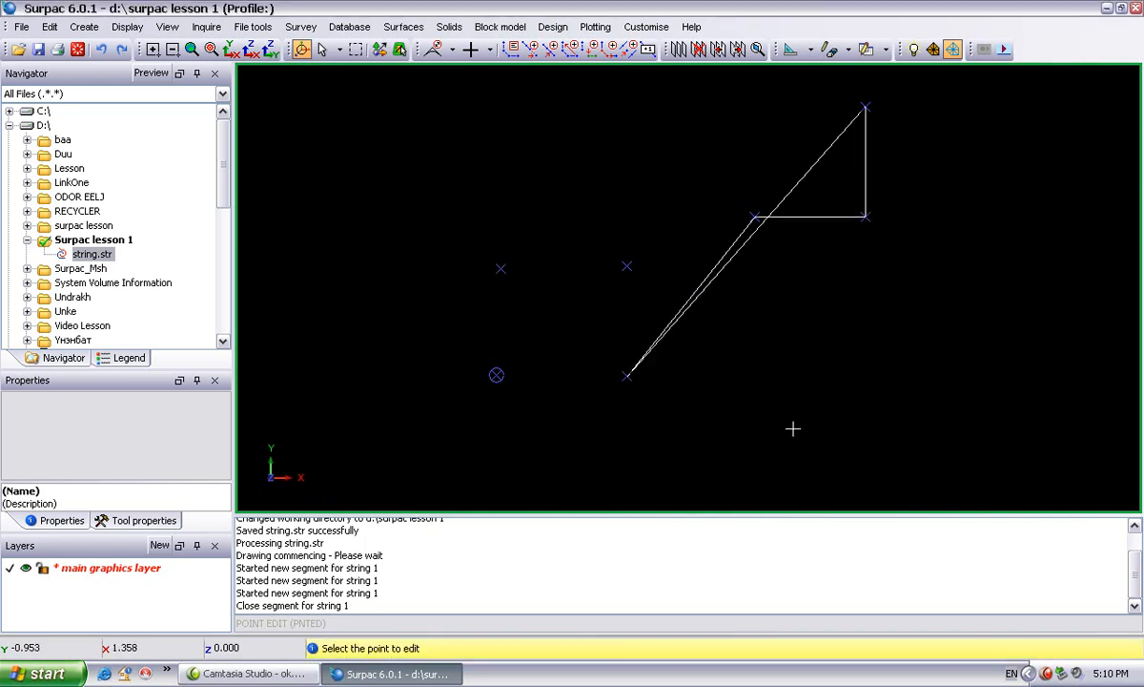
Edit the remaining lower corner point, setting its Y value to 2 and X value to 1, and finish point editing.
left_click(626, 374)
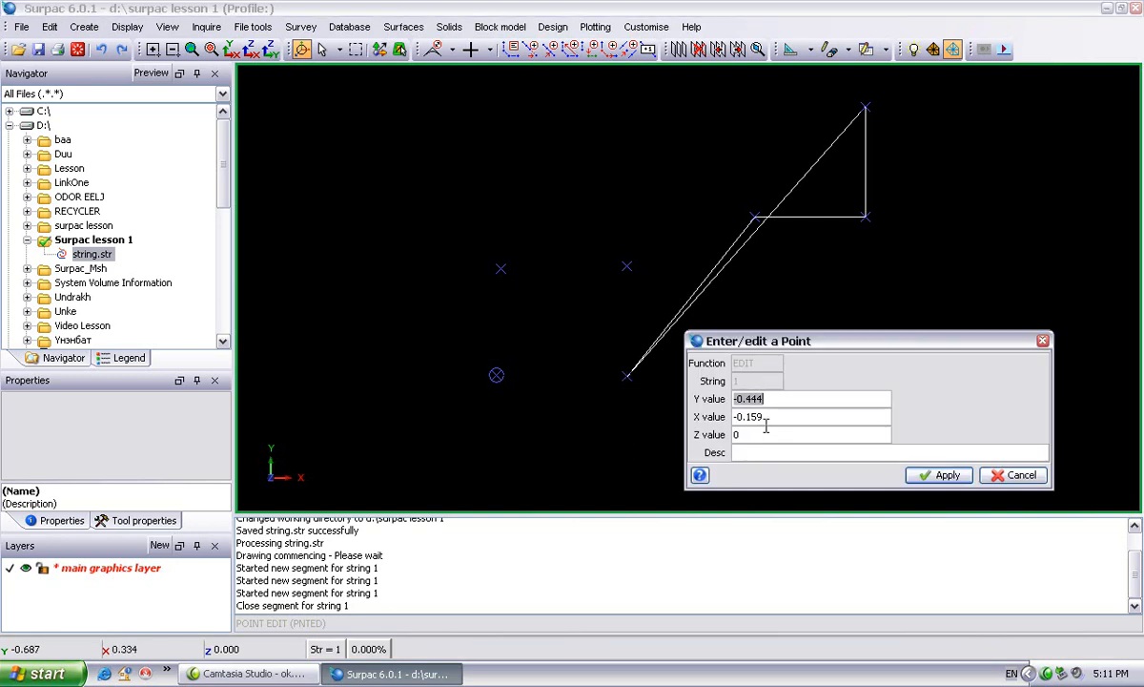
type("2")
key("Tab")
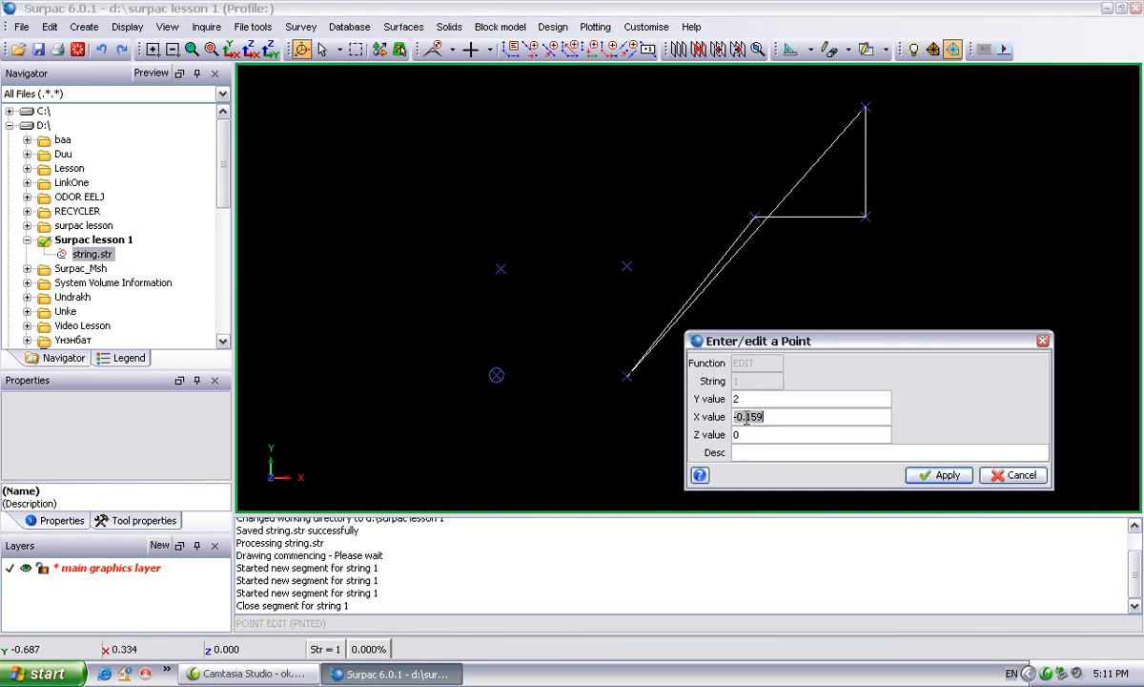
left_click(944, 475)
left_click(813, 181)
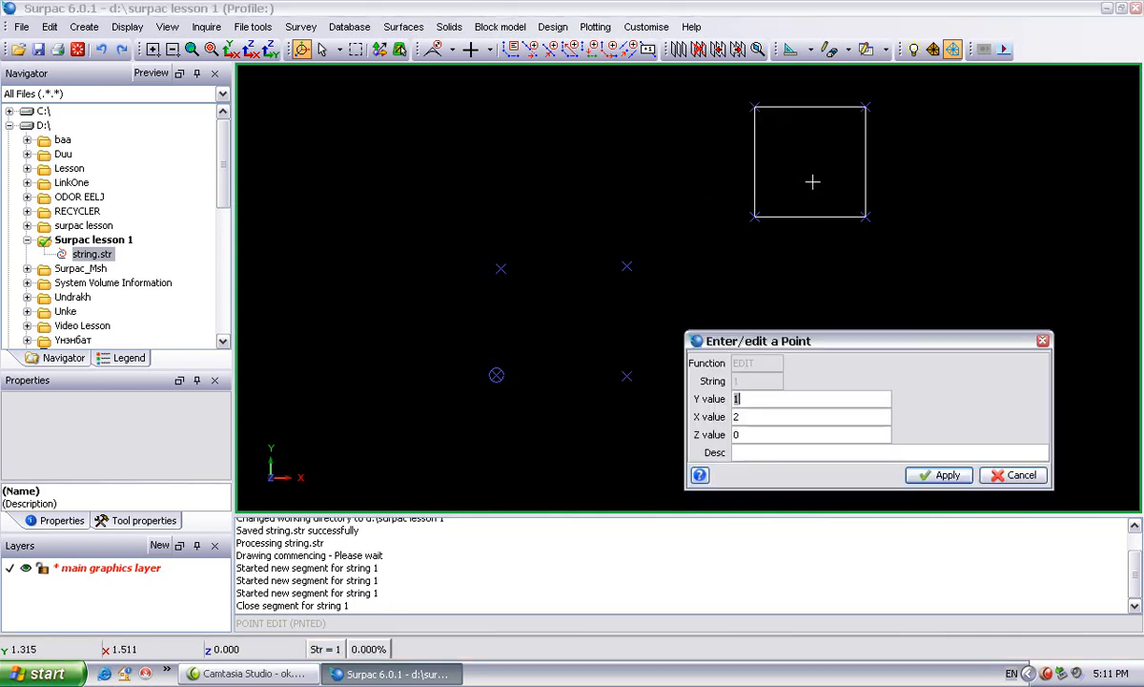
left_click(1002, 472)
Hide the temporary markers left around the square.
mouse_move(757, 185)
middle_mouse_down()
mouse_move(687, 238)
mouse_move(534, 306)
mouse_move(575, 306)
middle_mouse_up()
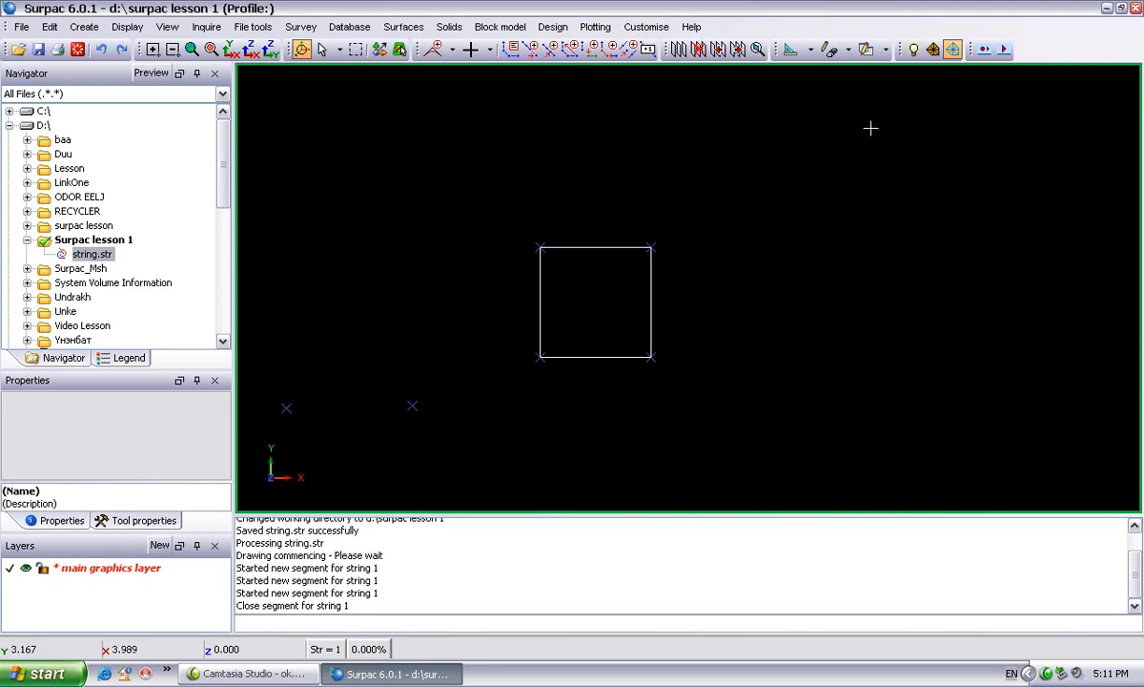
left_click(848, 50)
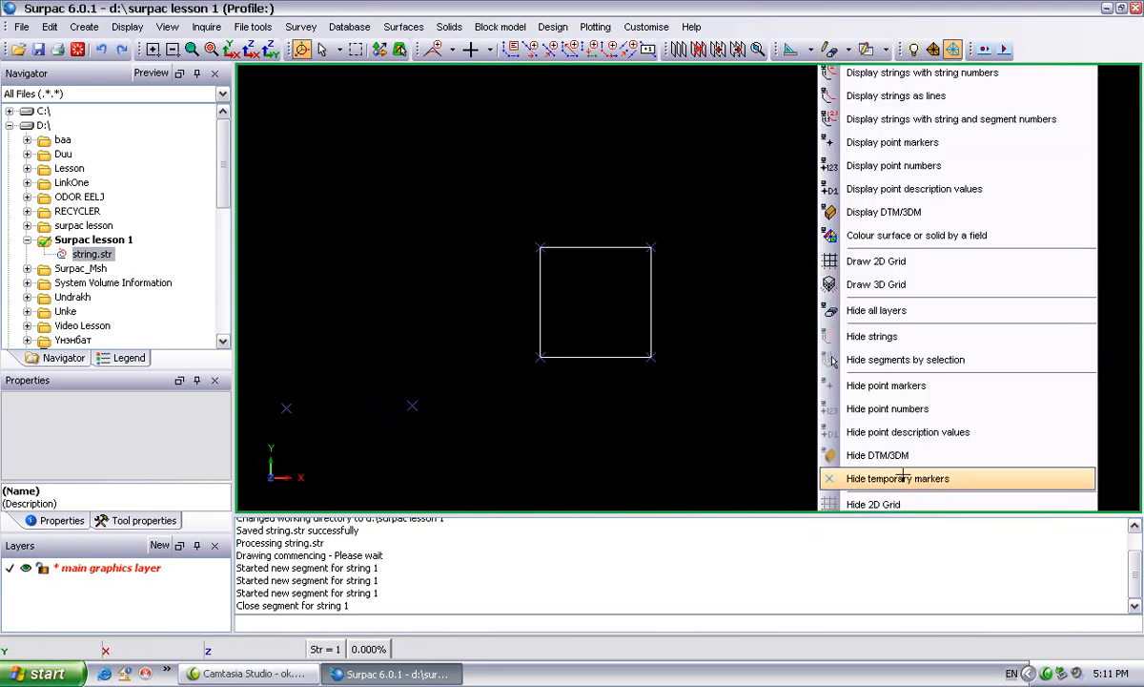
left_click(882, 478)
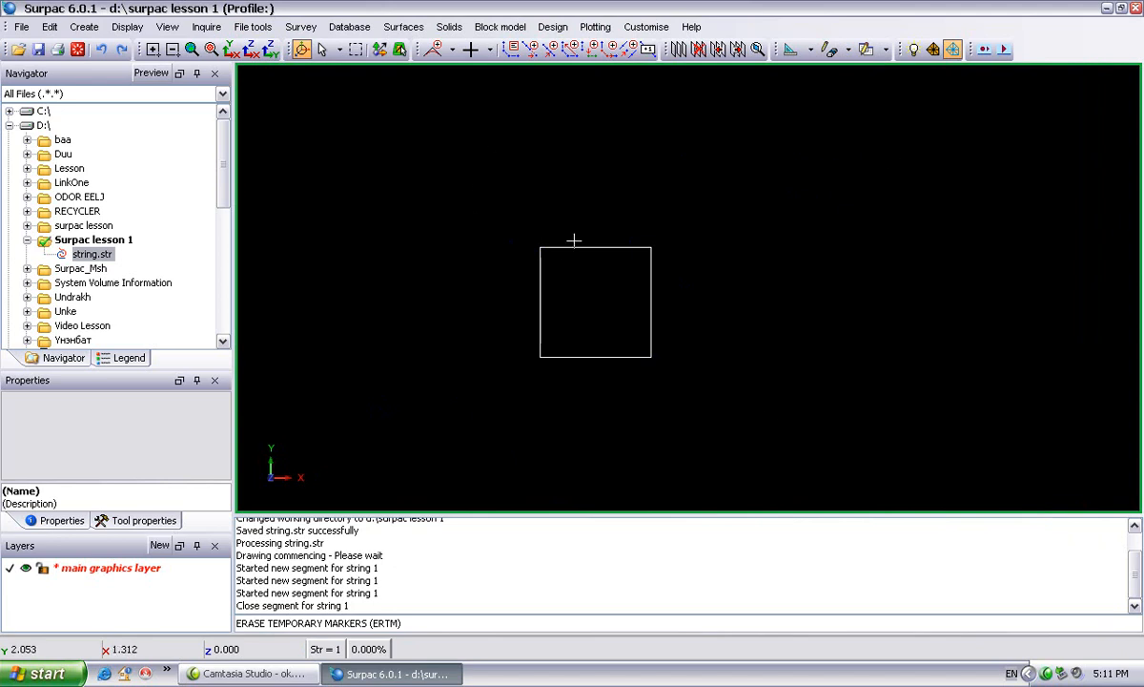
Switch to the X-Z section view and place a copy of the square segment above the original.
left_click(250, 53)
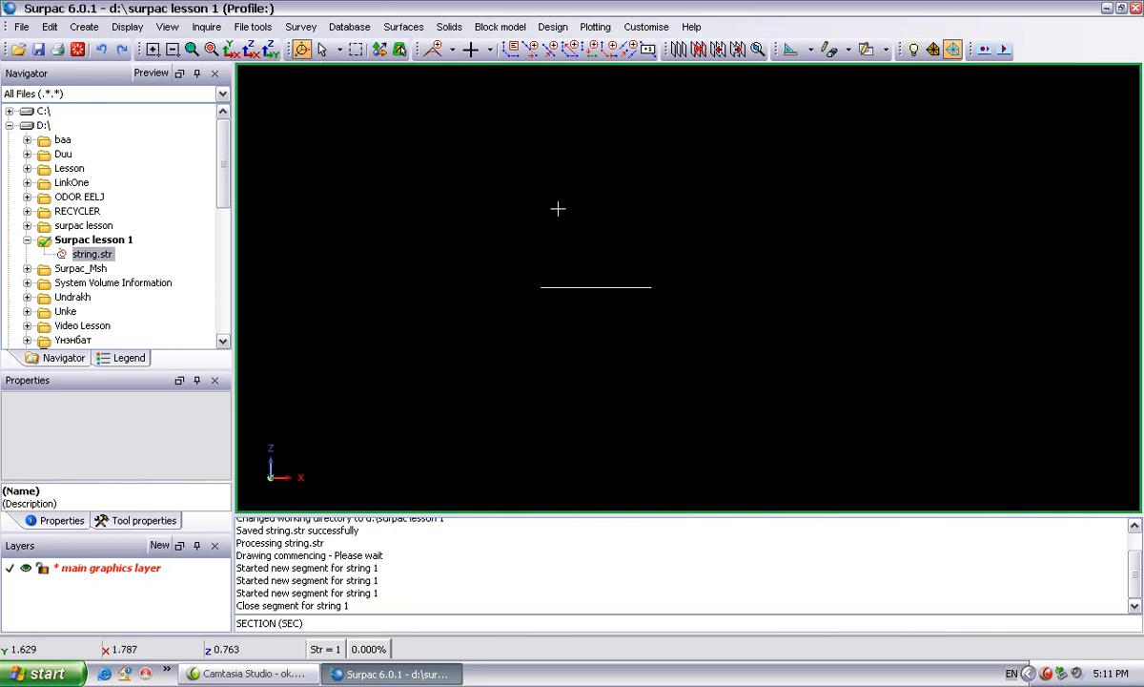
left_click(885, 50)
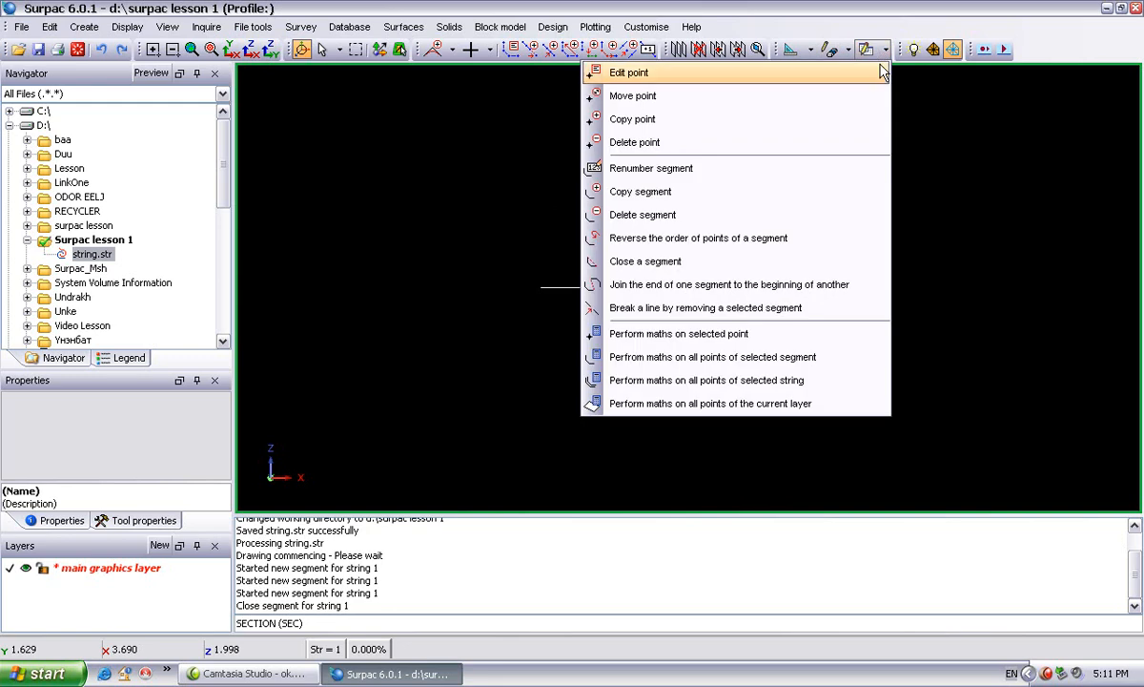
left_click(790, 197)
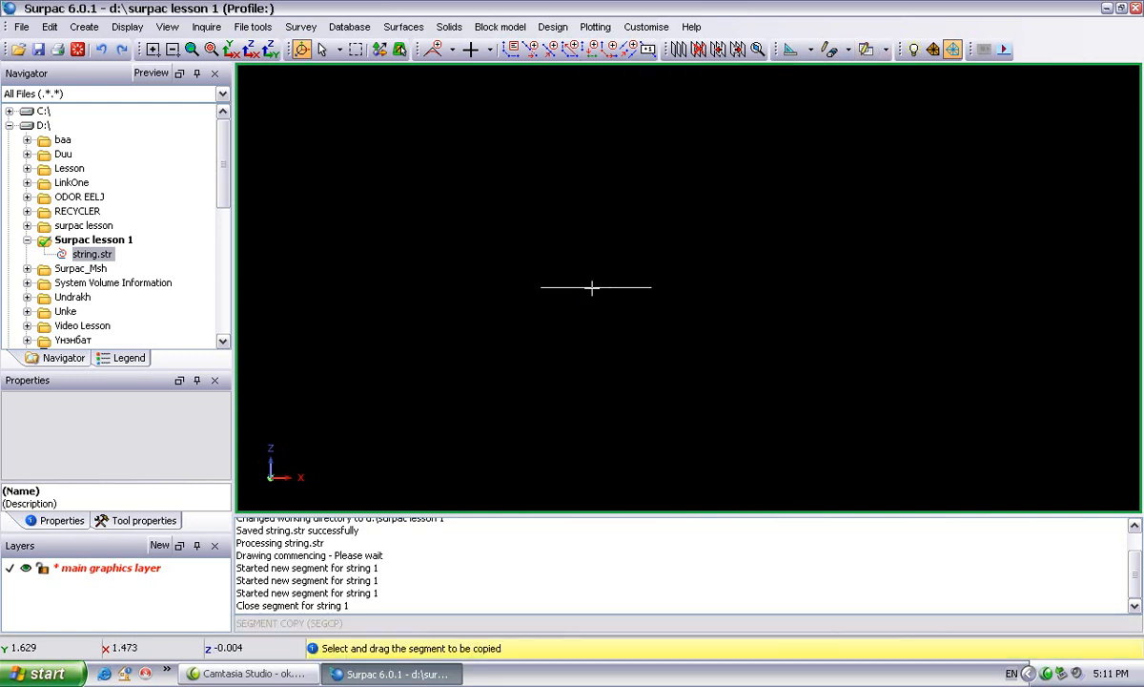
left_click_drag(592, 287, 597, 204)
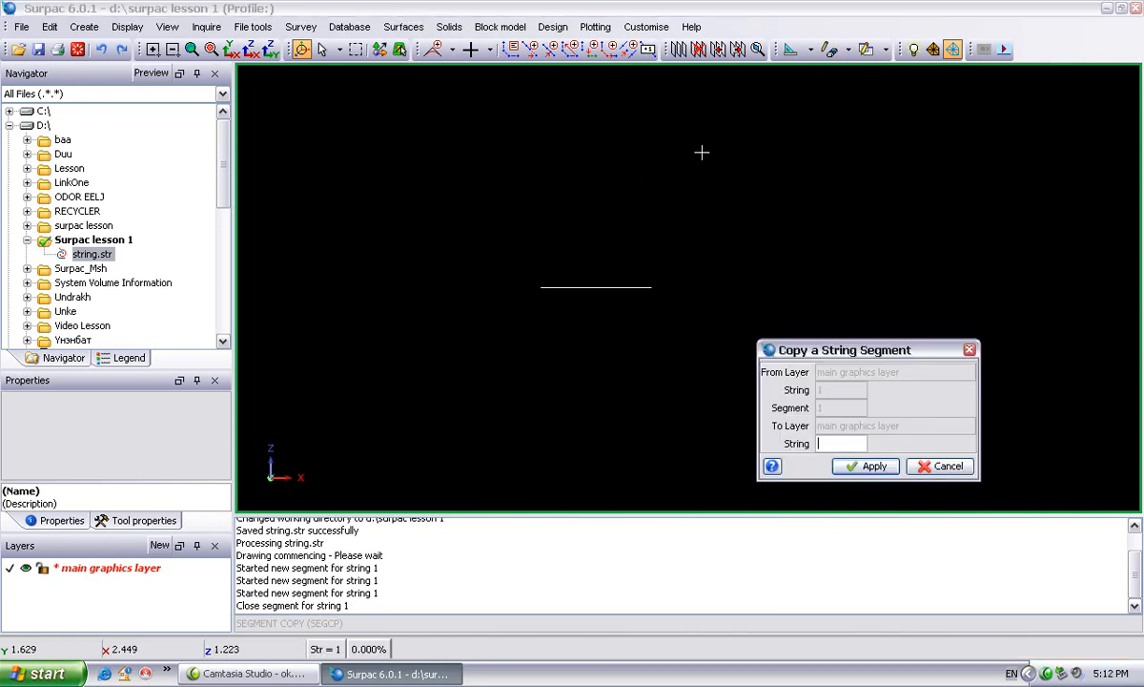
Look up the string colours in the legend and assign the copied segment to string 3.
left_click(126, 359)
left_click(26, 132)
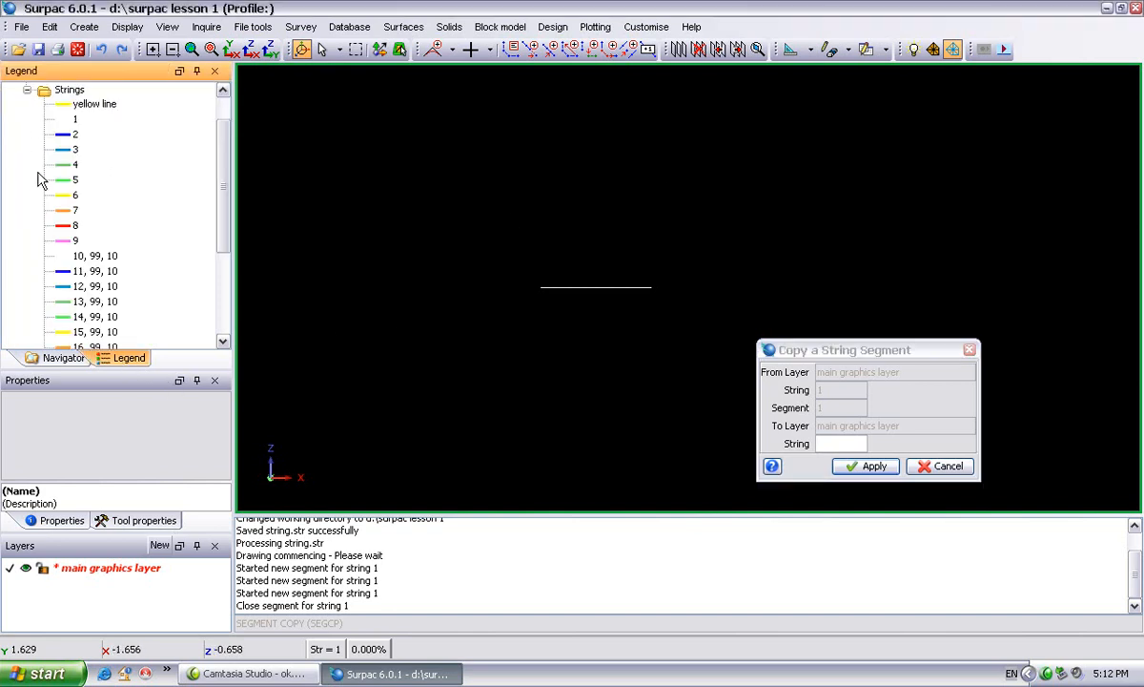
mouse_move(224, 164)
left_mouse_down()
mouse_move(224, 186)
mouse_move(225, 148)
left_mouse_up()
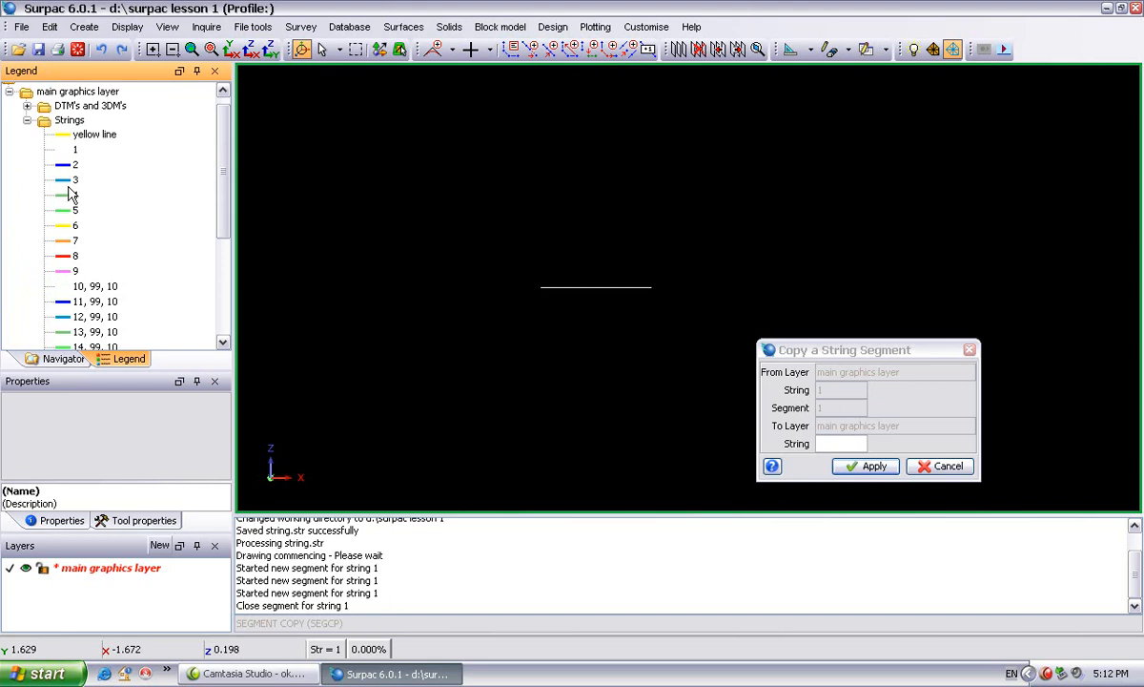
left_click(830, 444)
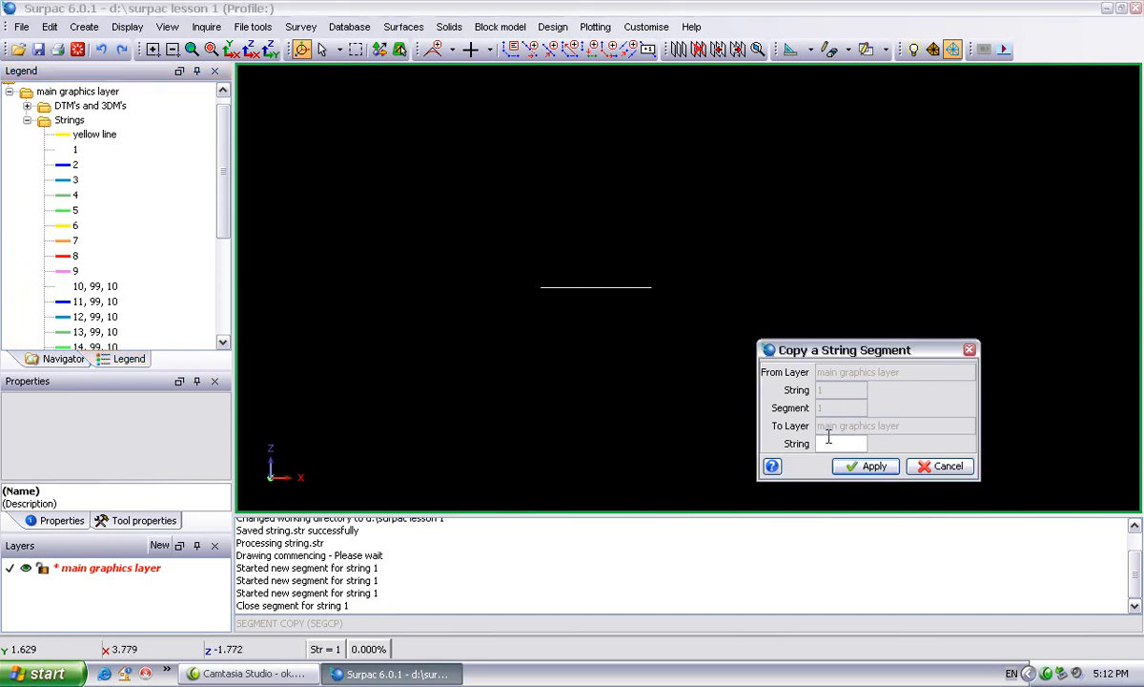
type("1")
left_click(870, 466)
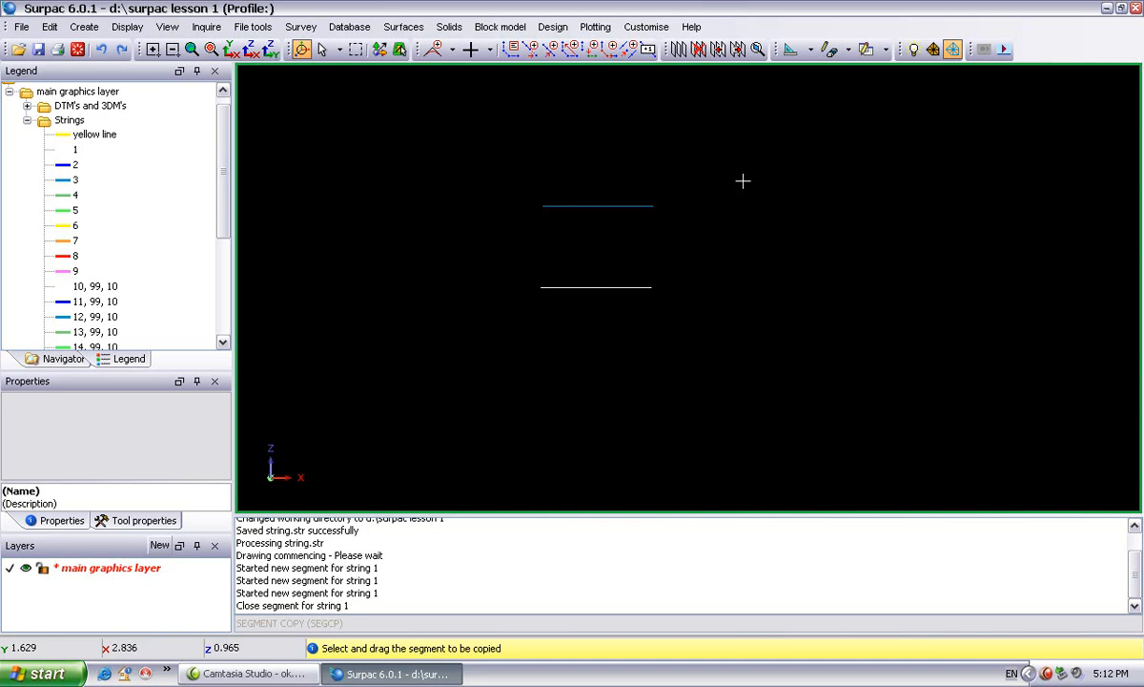
Leave segment copying and examine the two stacked squares from several 3D angles and in plan view.
left_click_drag(724, 181, 717, 226)
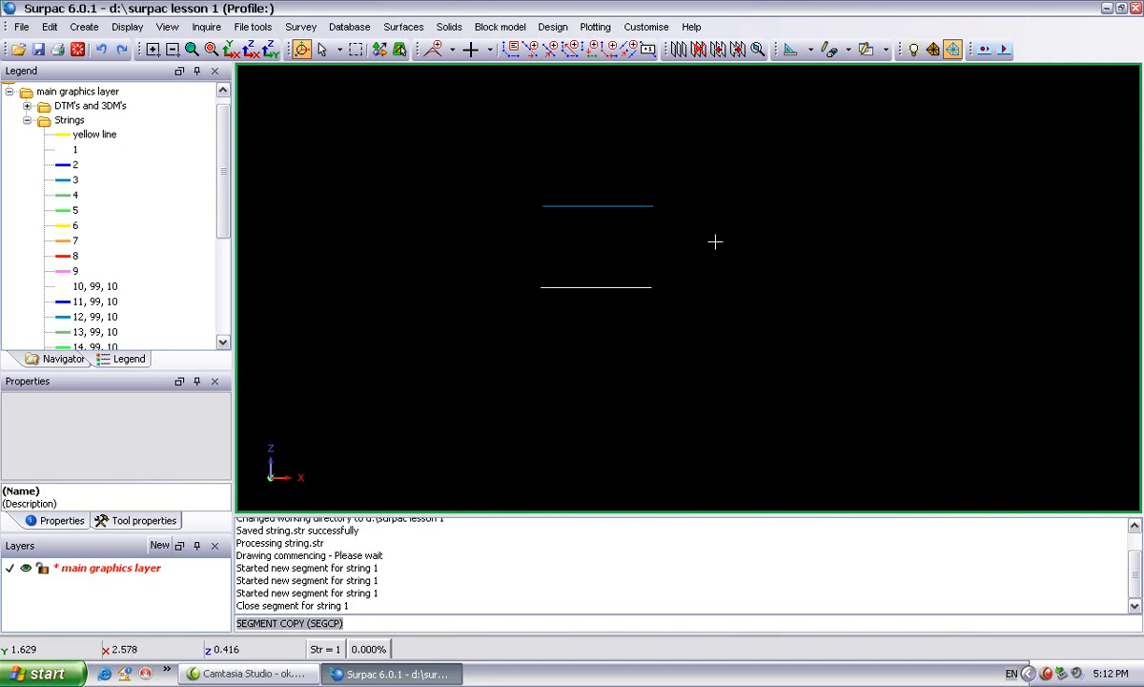
middle_click_drag(690, 248, 873, 146)
middle_click_drag(479, 185, 731, 245)
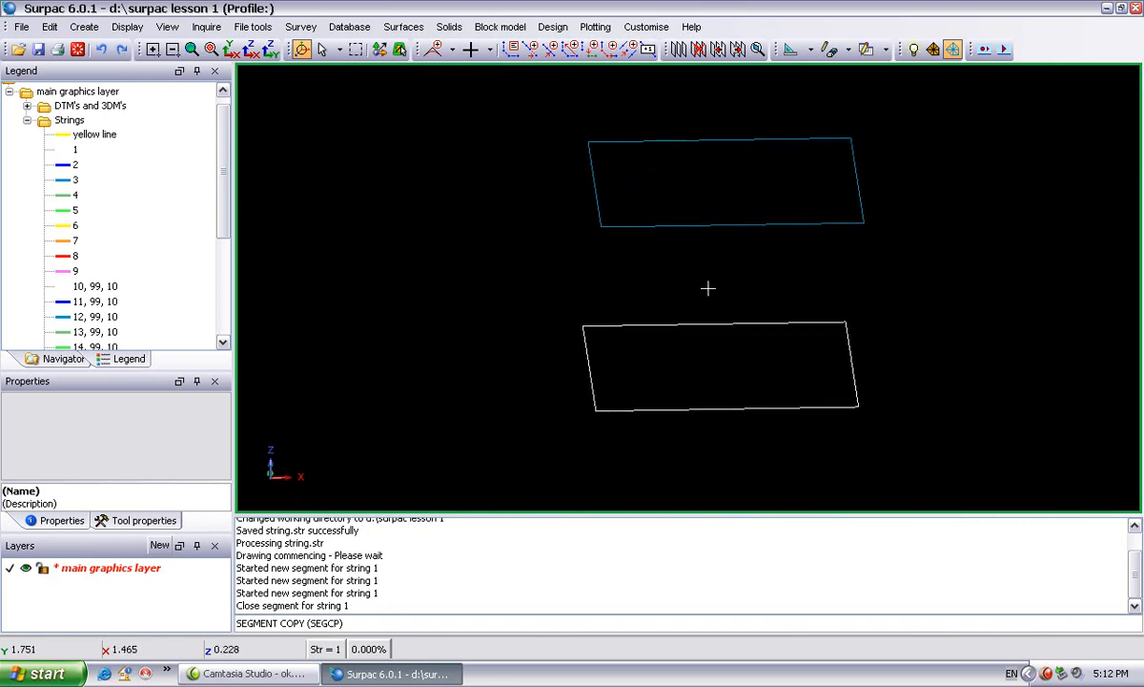
middle_click_drag(647, 321, 675, 340)
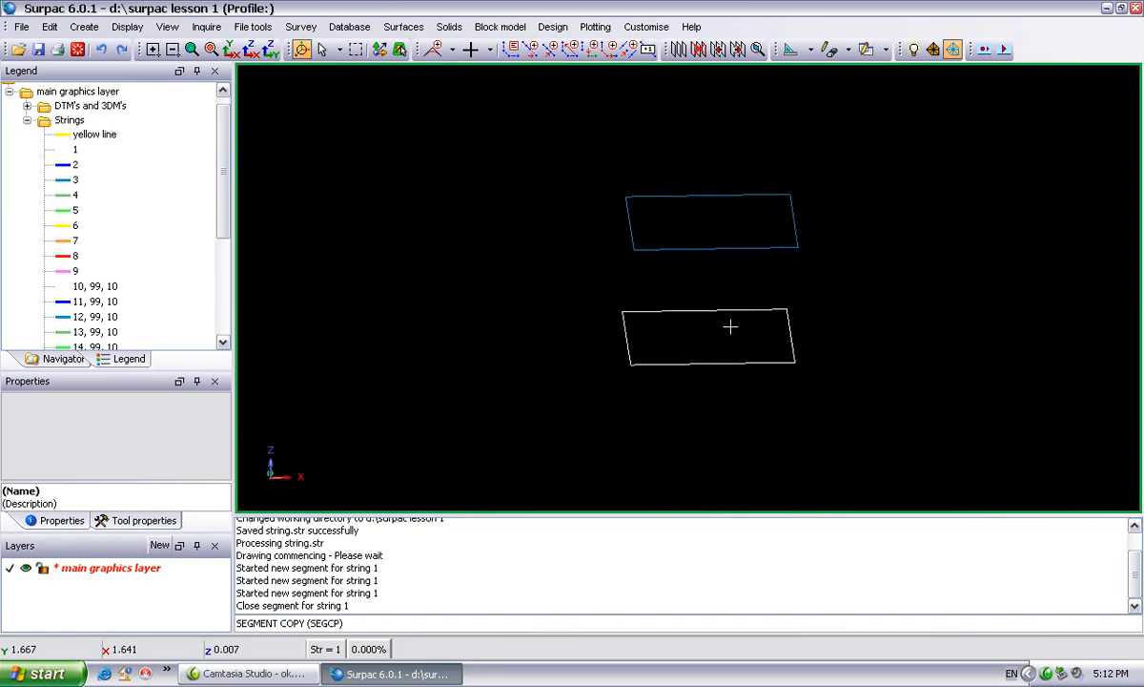
middle_click_drag(740, 235, 992, 236)
middle_click_drag(1129, 257, 653, 196)
middle_click_drag(758, 156, 765, 222)
middle_click_drag(870, 140, 679, 280)
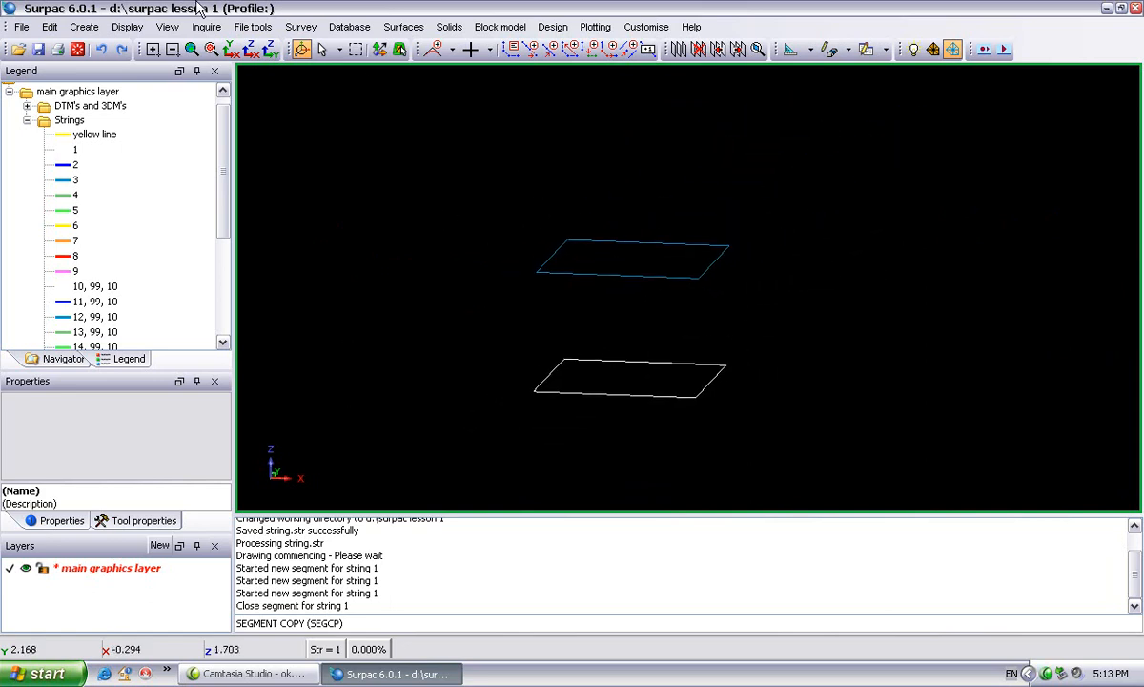
left_click(231, 50)
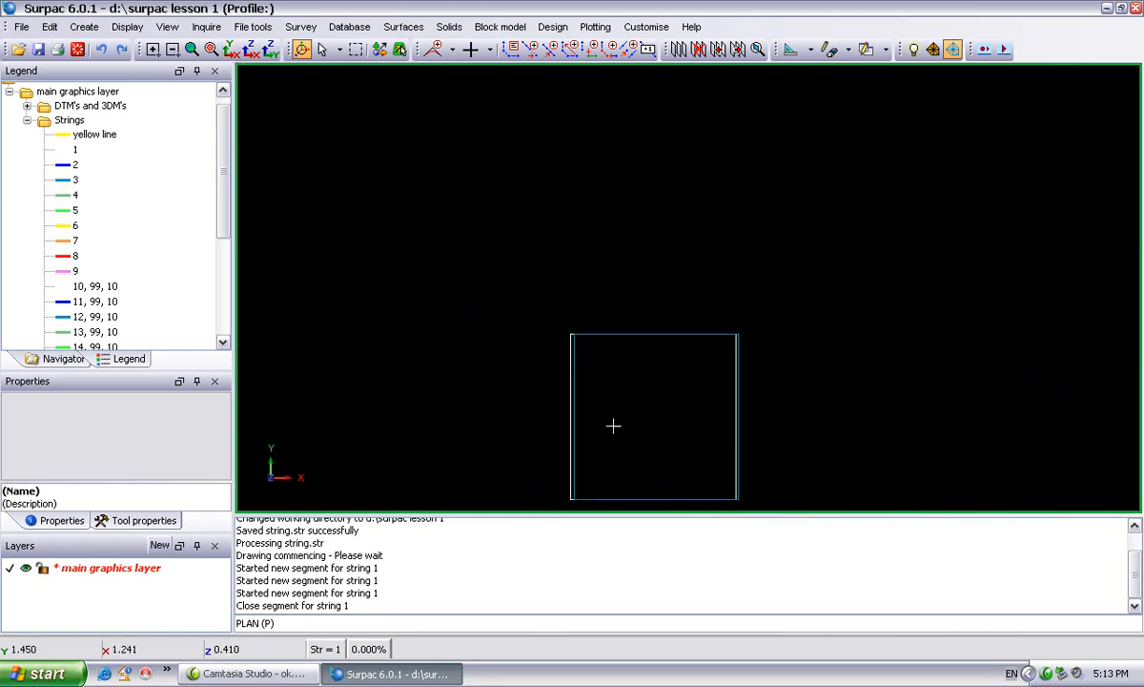
Edit the blue copy's lower-left corner point, setting its X value and Z value to 1.
left_click_drag(630, 418, 626, 377)
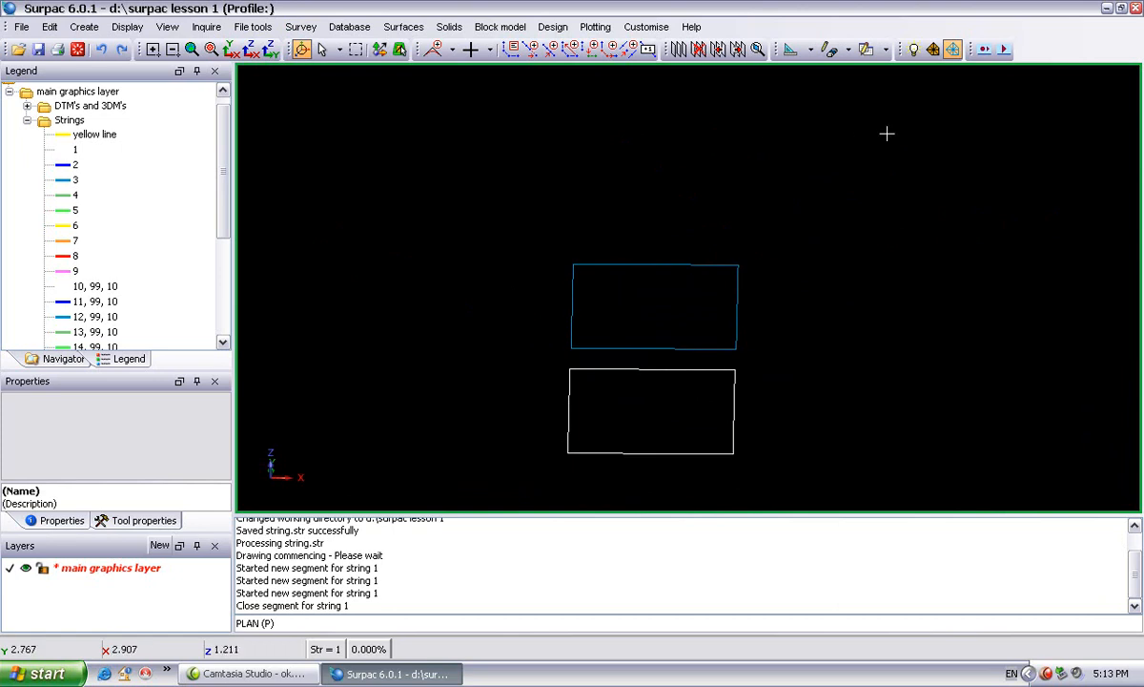
left_click(828, 49)
left_click(810, 77)
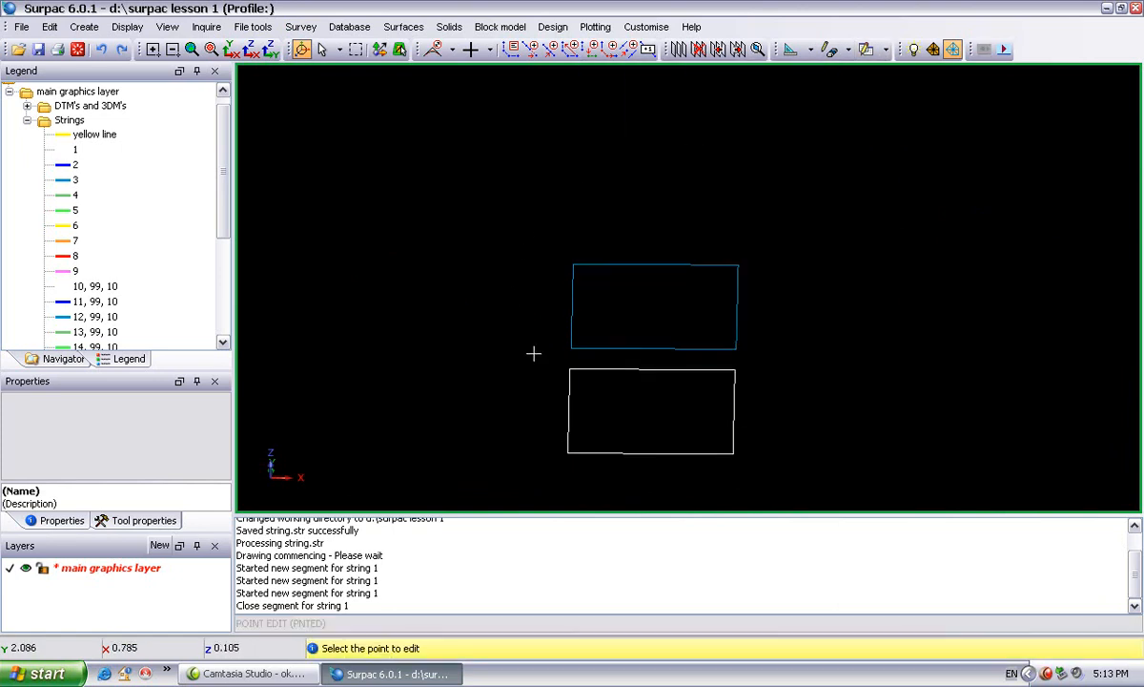
left_click(569, 347)
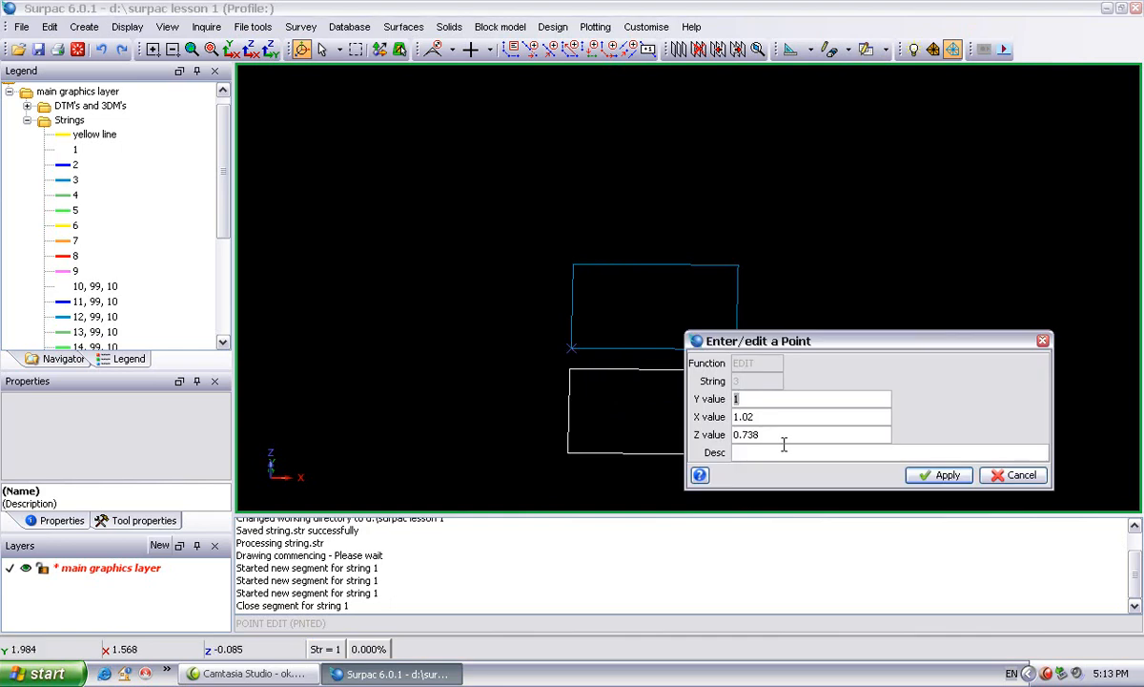
key("Tab")
type("1")
key("Tab")
type("1")
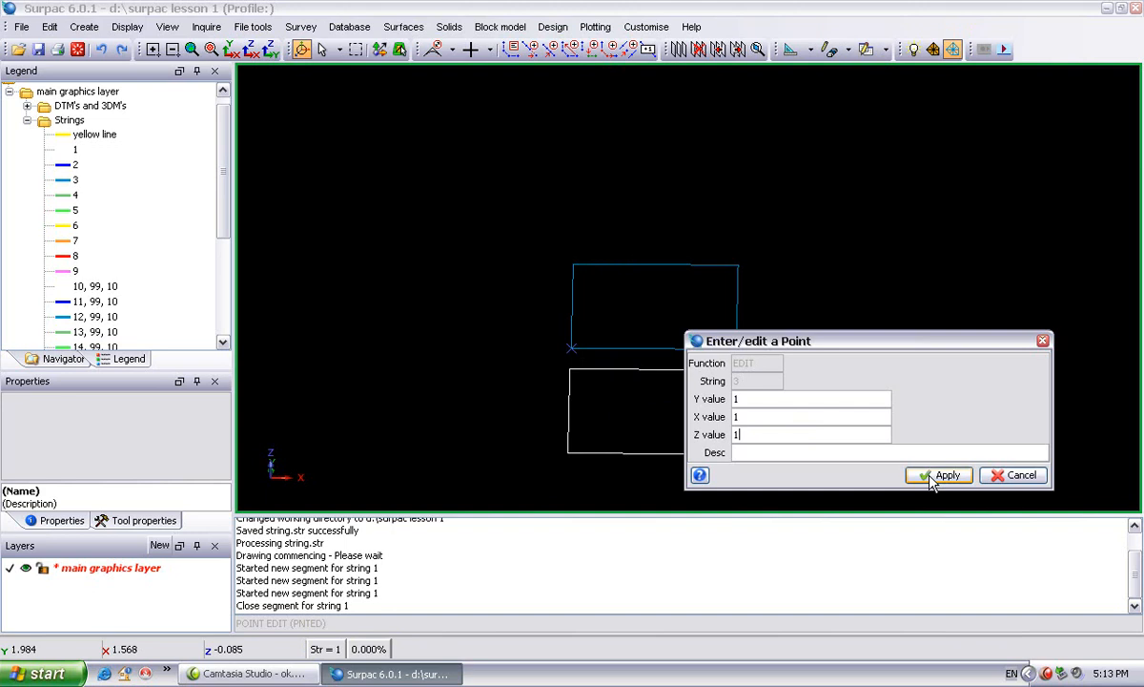
left_click(933, 476)
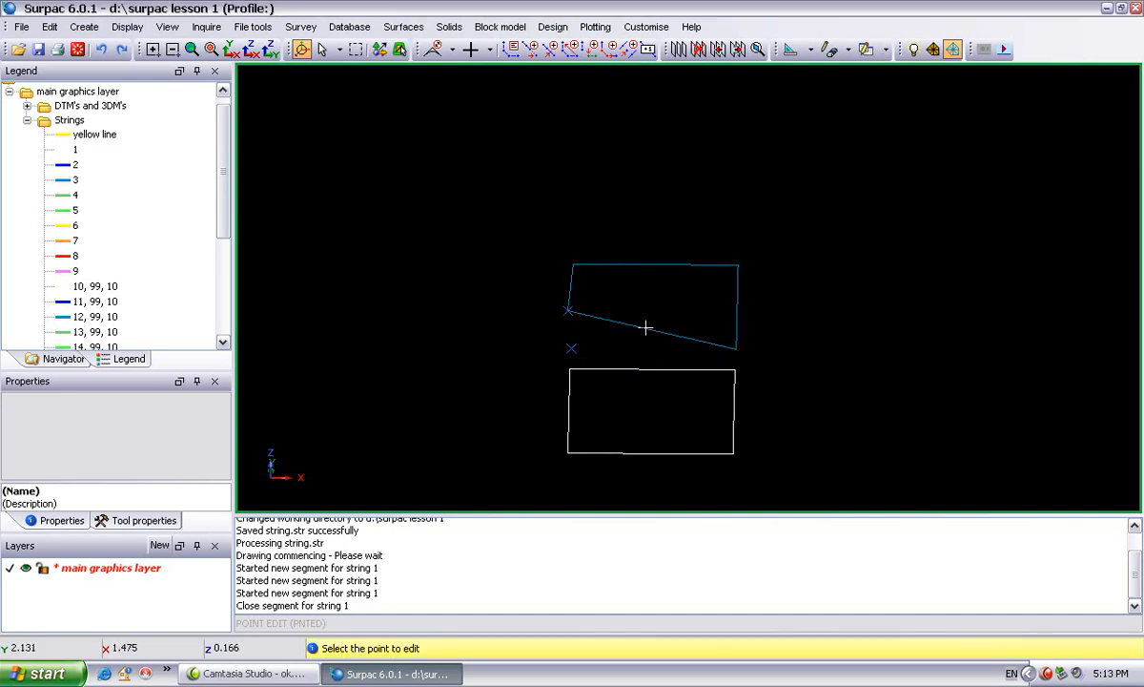
Edit the blue copy's lower-right corner point, setting Y to 1, X to 2 and Z to 1.
left_click(735, 349)
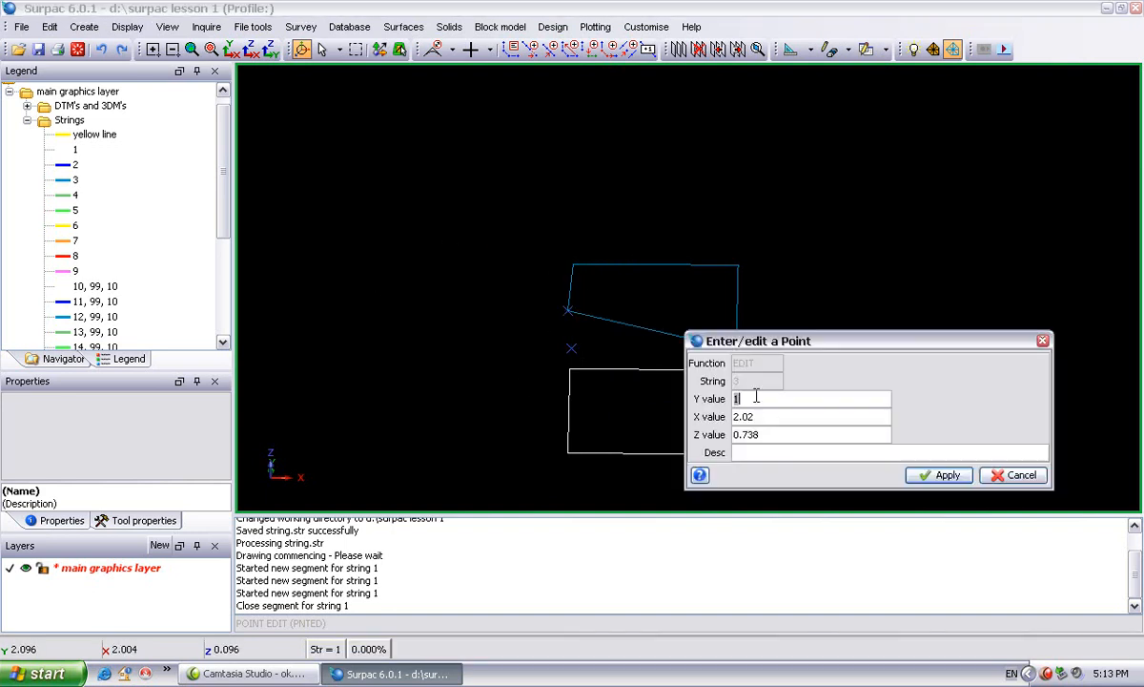
type("1")
double_click(765, 417)
type("2")
double_click(773, 434)
type("1")
left_click(938, 476)
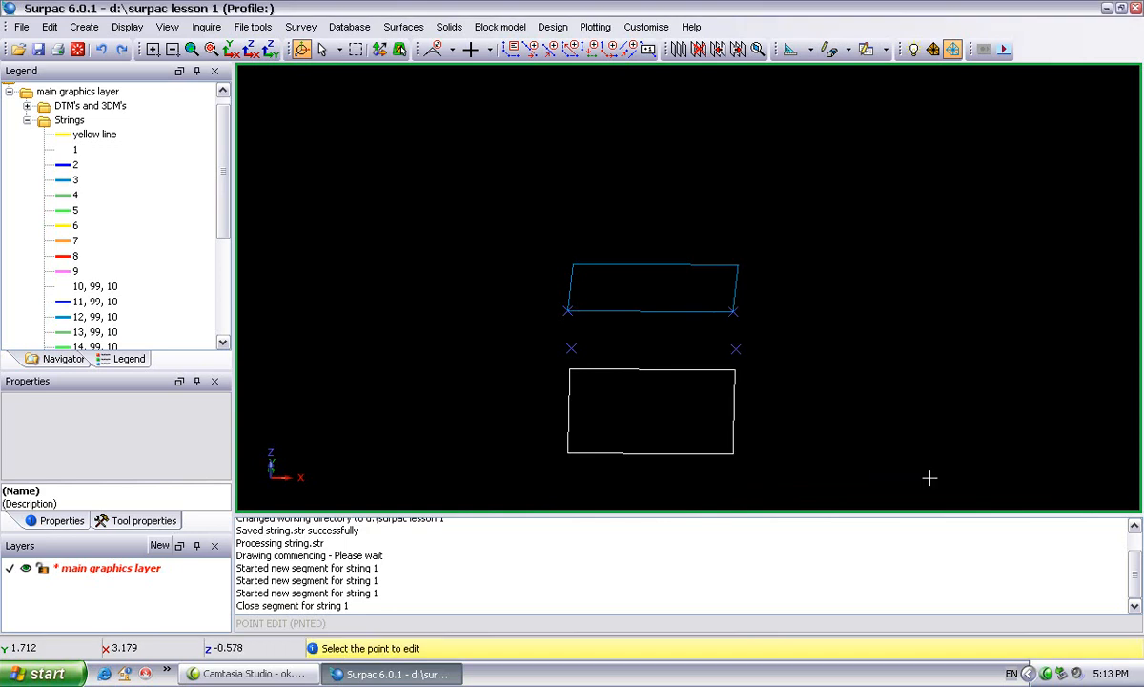
Edit the blue copy's upper-right corner point, setting its X value to 2 and Z value to 1.
left_click(740, 266)
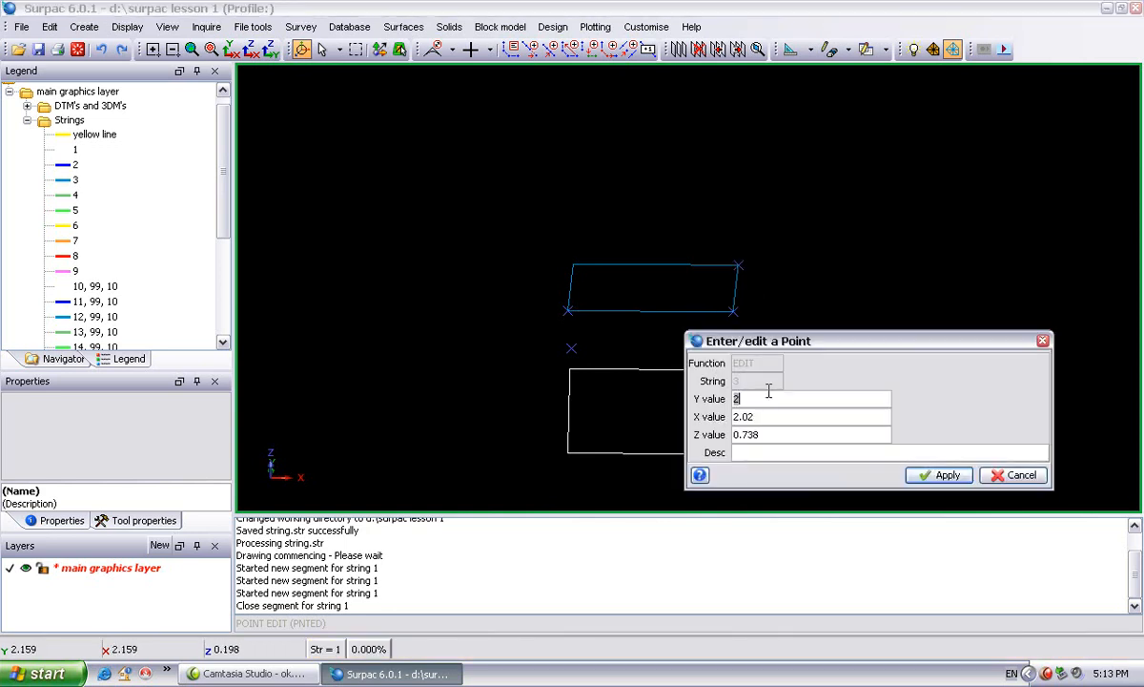
key("Tab")
type("2")
key("Tab")
type("1")
left_click(940, 474)
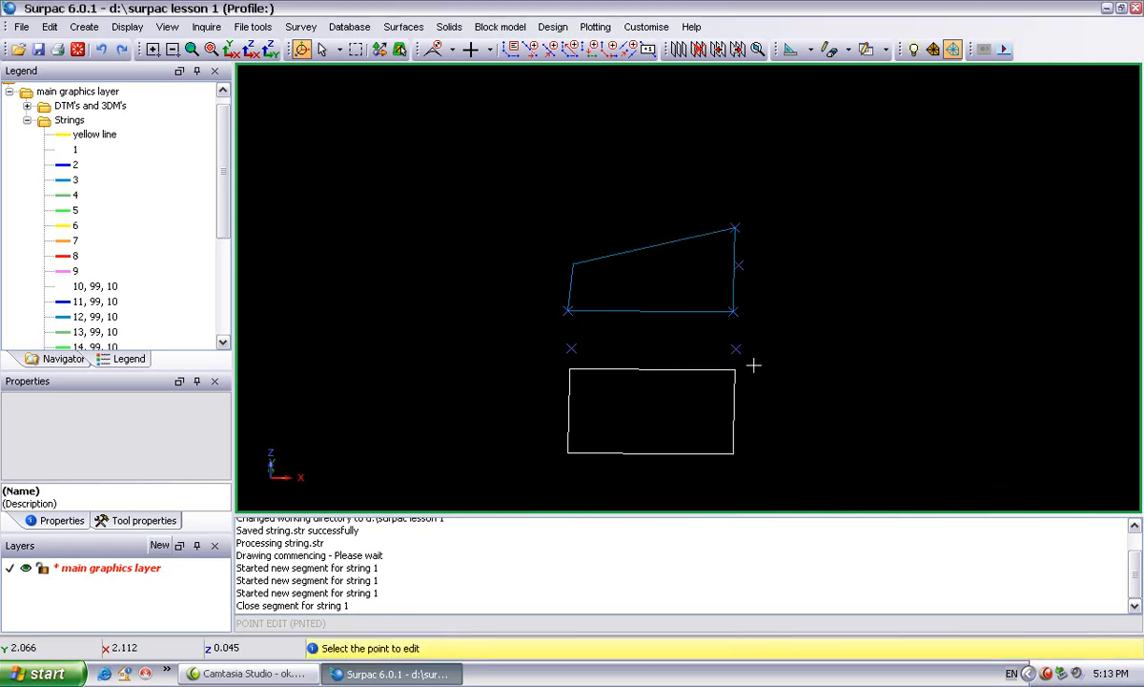
Edit the blue copy's upper-left corner point, setting both its X value and Z value to 1.
left_click(572, 261)
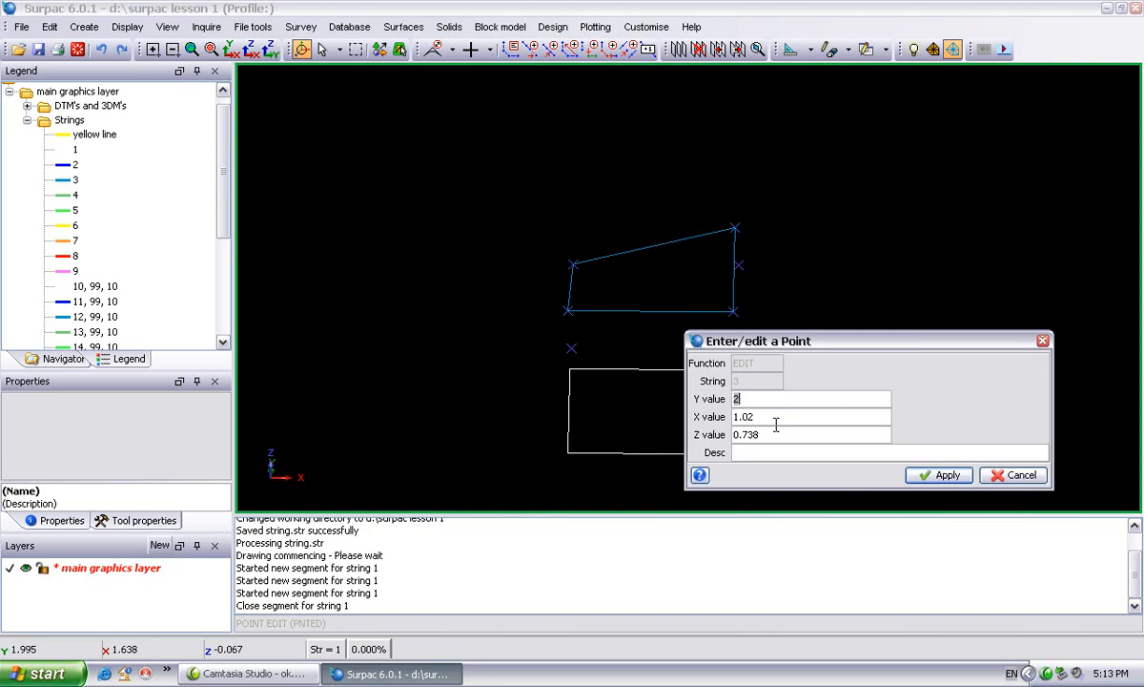
key("Tab")
type("1")
key("Tab")
type("1")
left_click(937, 475)
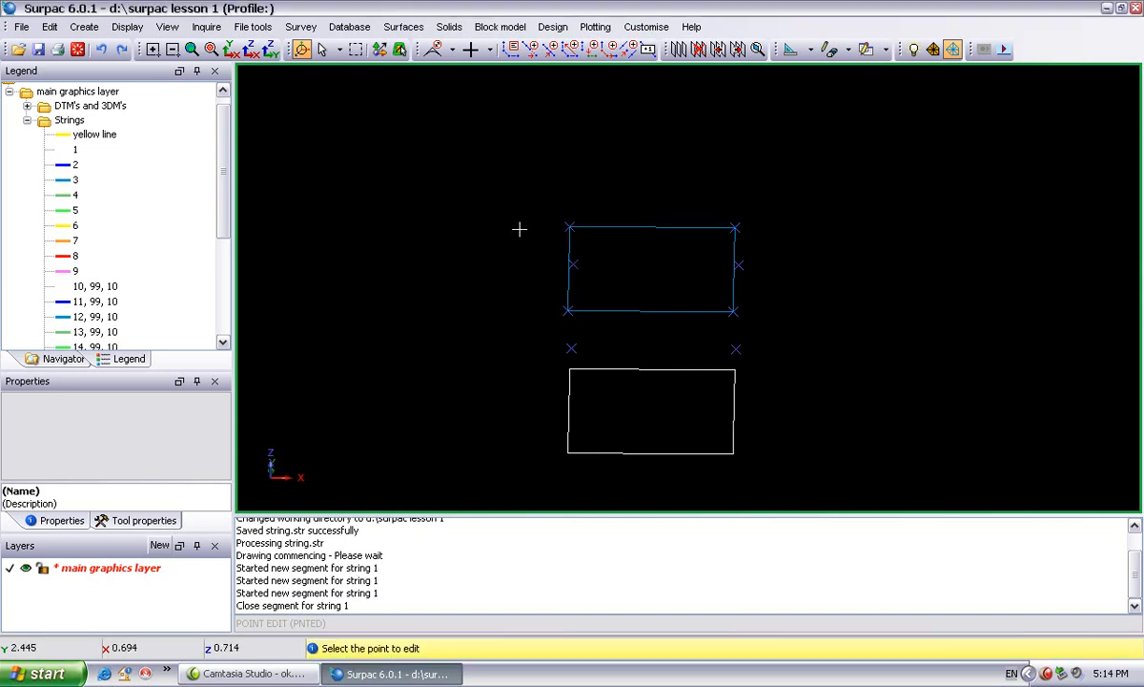
Erase the temporary point markers and check the two squares' alignment in plan and section view.
left_click(846, 49)
left_click(904, 480)
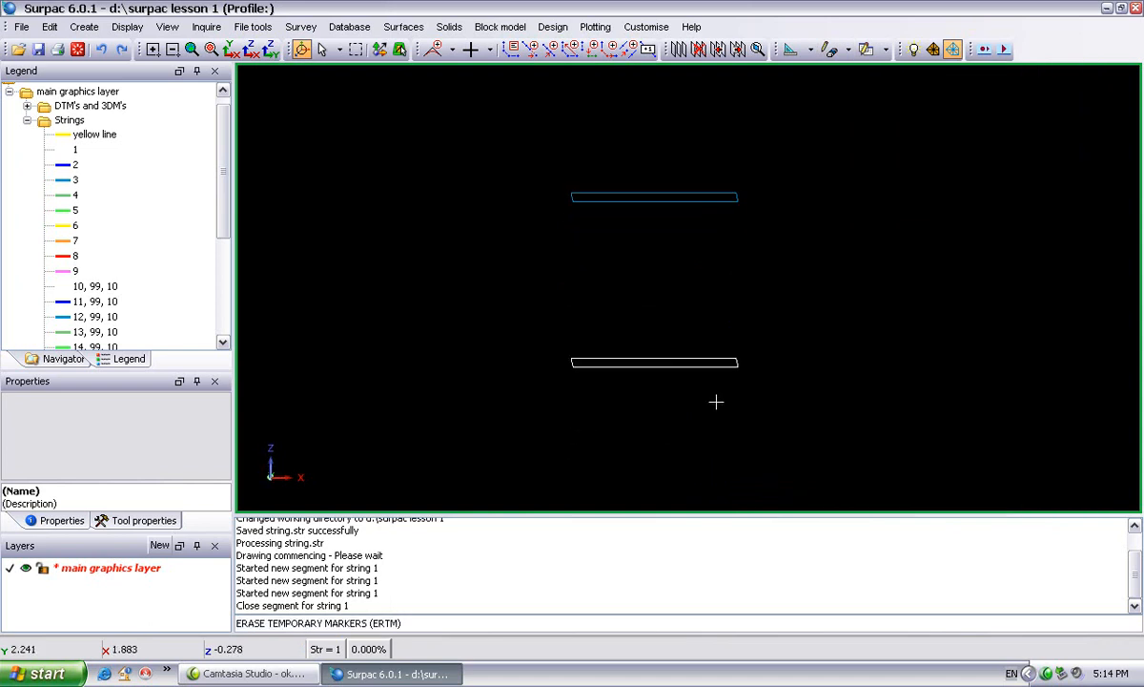
left_click(230, 49)
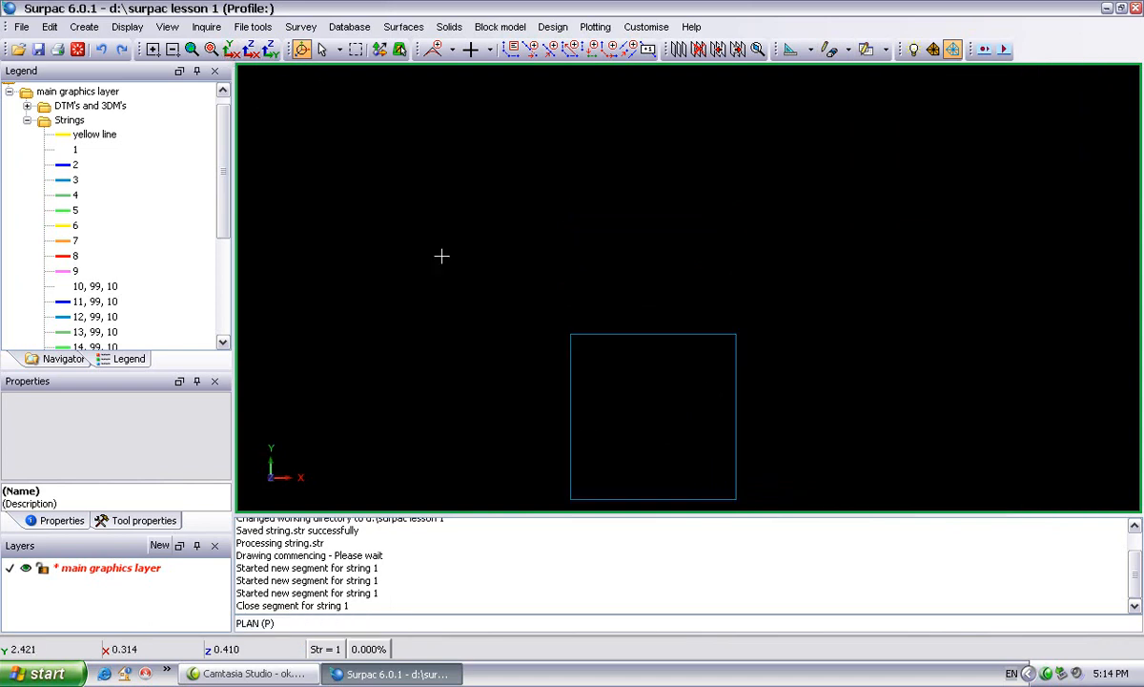
left_click(248, 50)
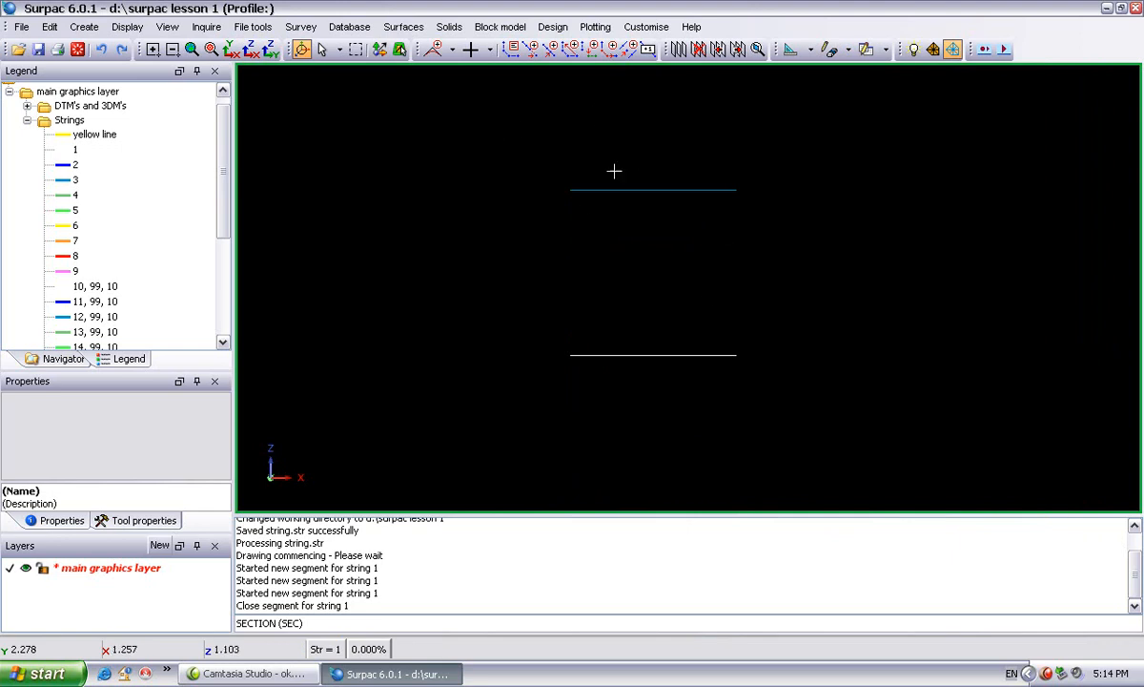
left_click_drag(627, 161, 626, 177)
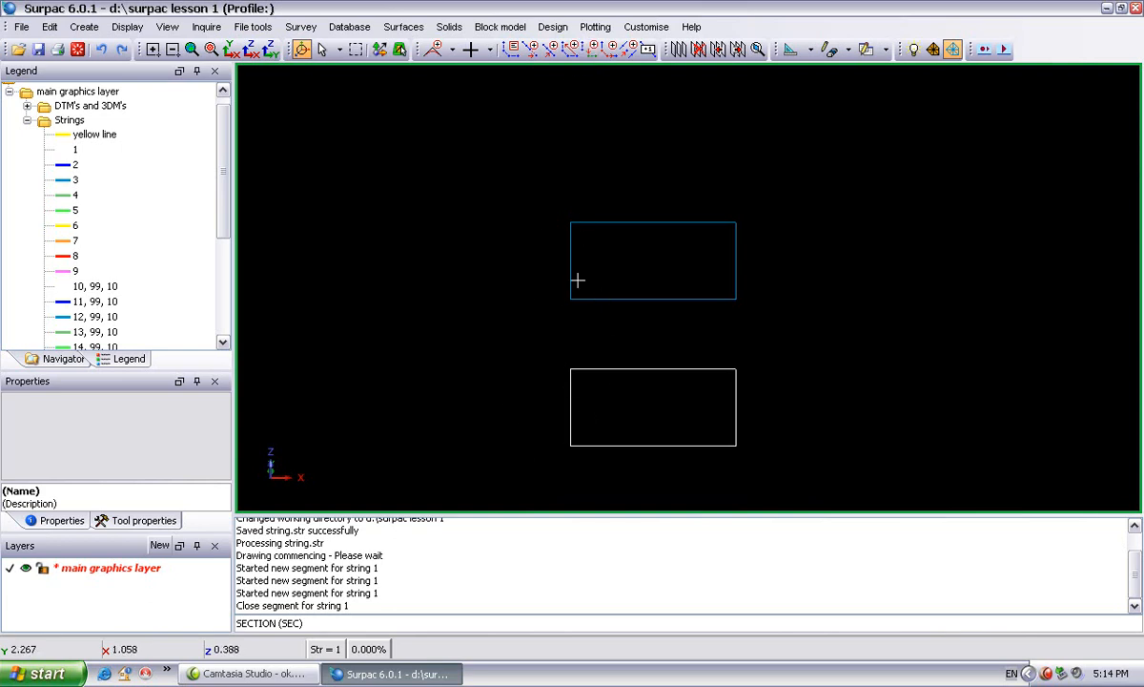
Digitise by selection a vertical edge joining the front-left corners of the blue and white squares.
left_click(549, 51)
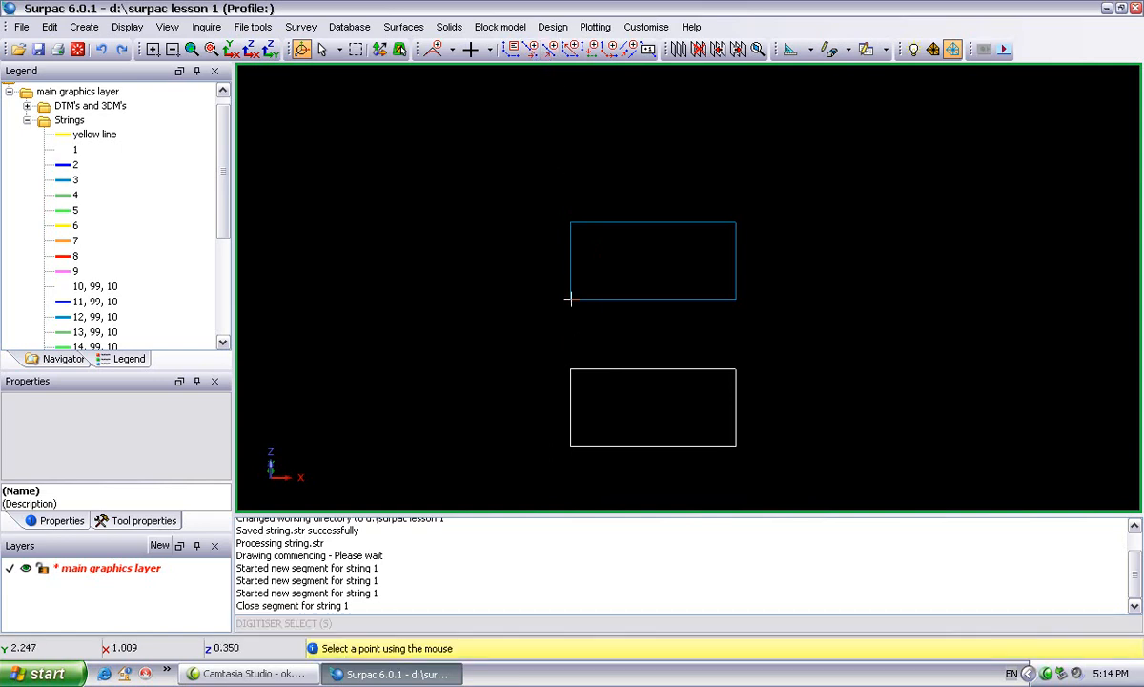
left_click(570, 298)
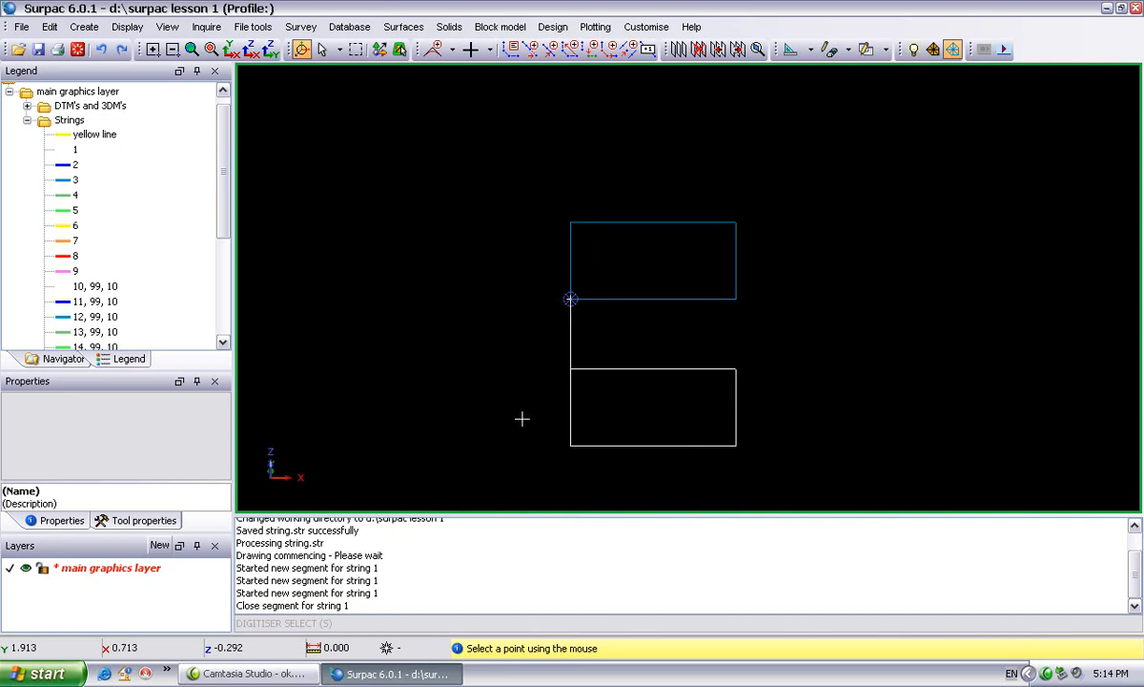
left_click(583, 410)
left_click(570, 443)
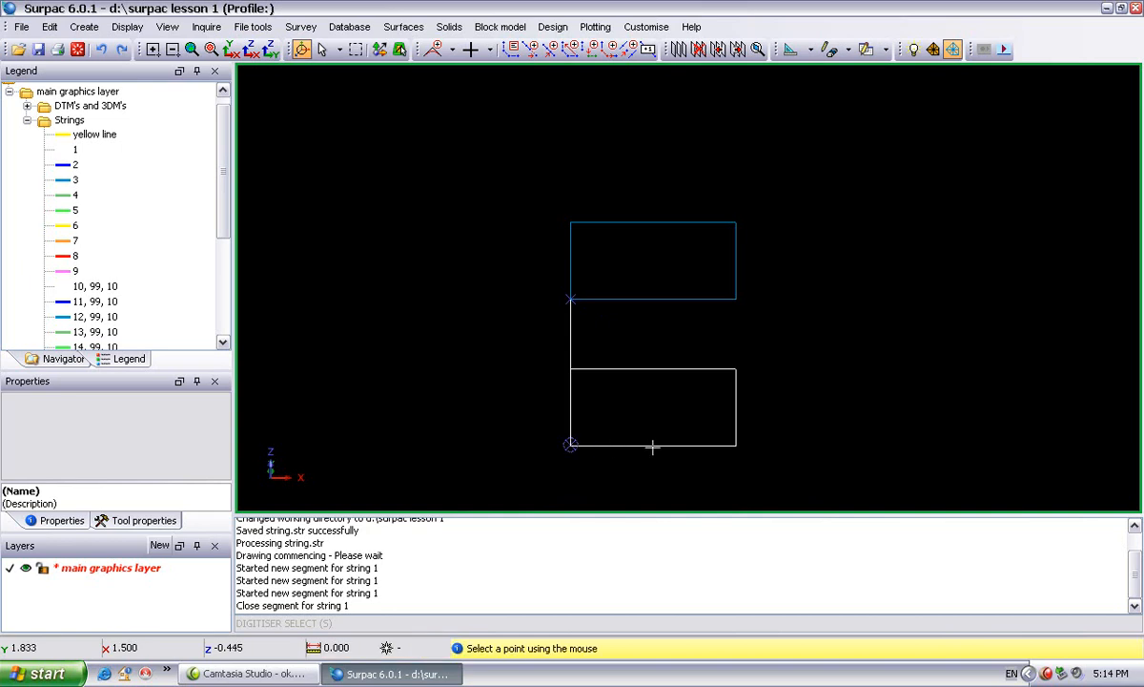
key("Escape")
Try to digitise the back-left vertical edge without starting a new segment, and undo the two selected points.
left_click_drag(644, 434, 633, 422)
left_click(552, 52)
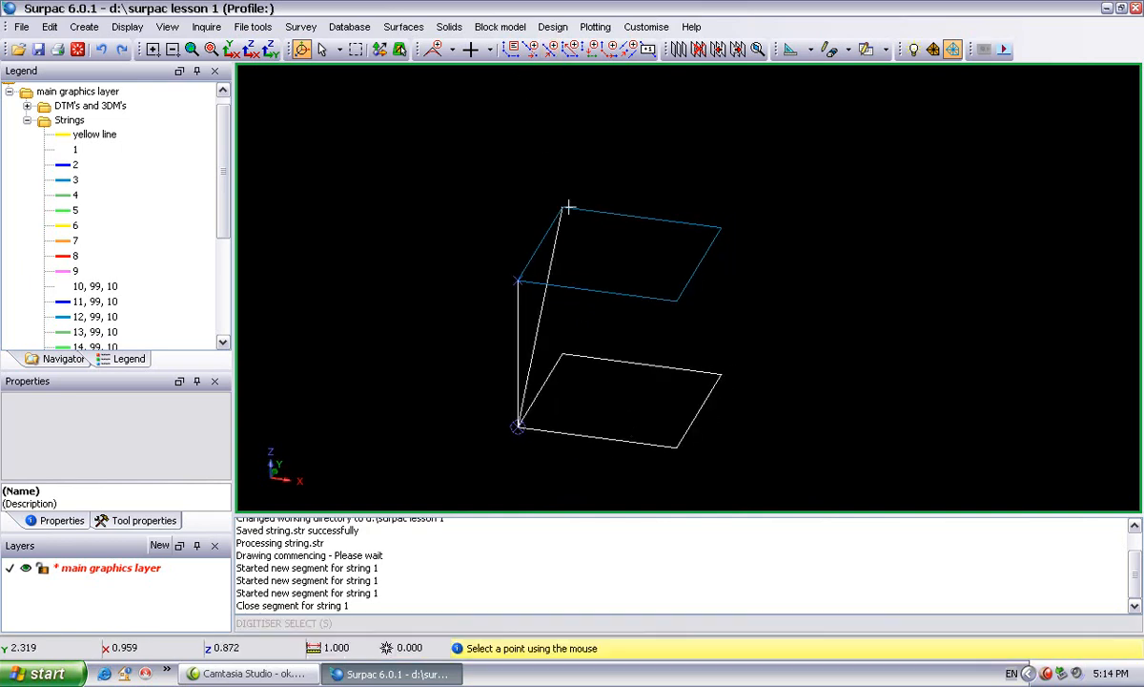
left_click(562, 205)
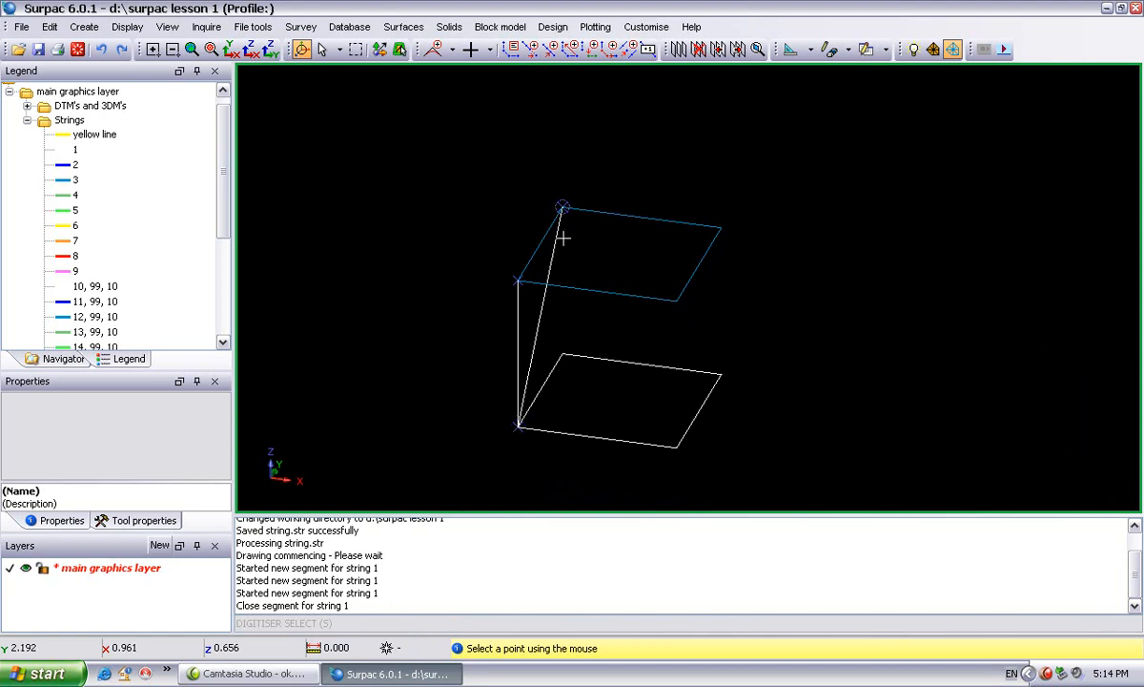
left_click(565, 355)
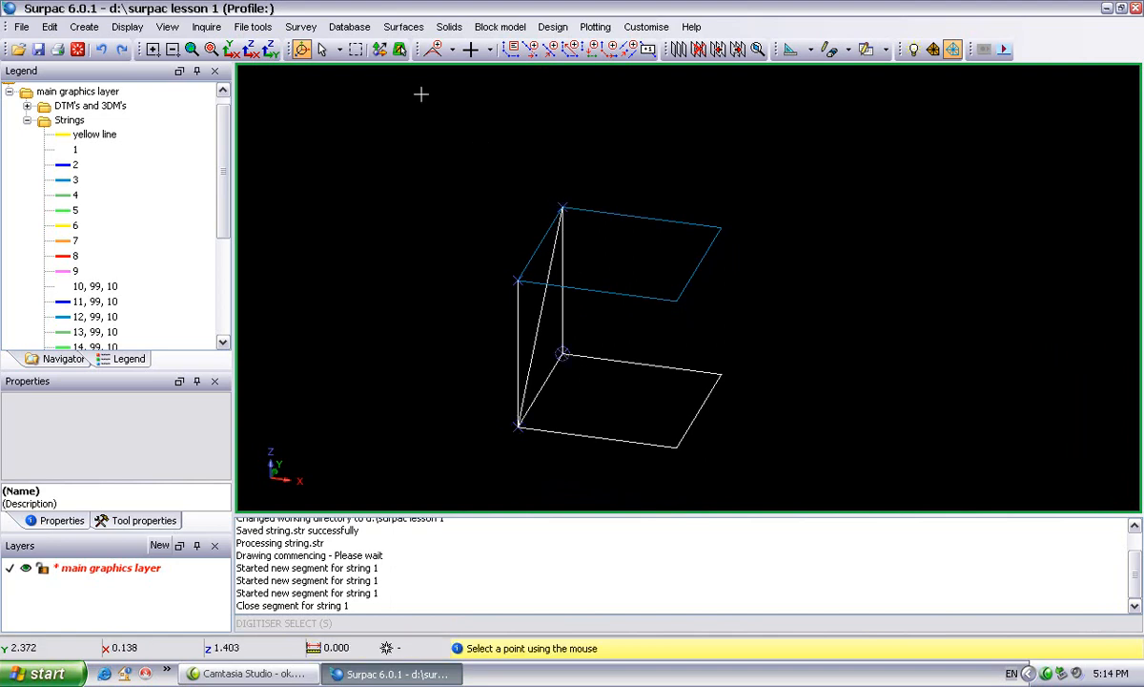
left_click(101, 50)
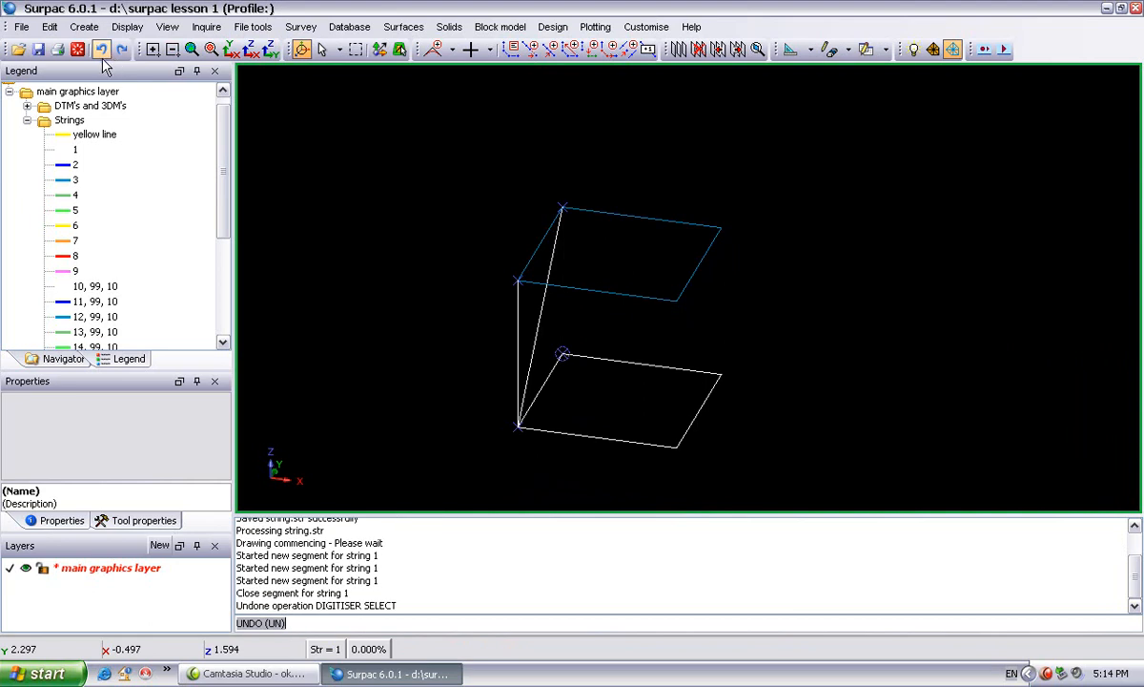
left_click(101, 53)
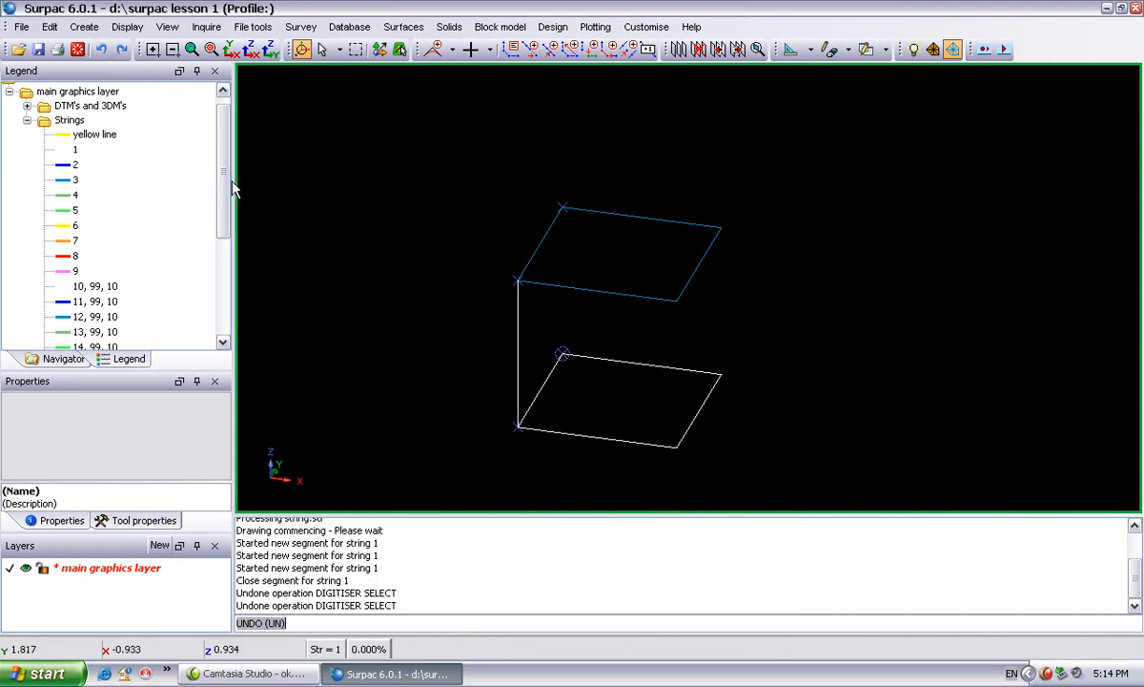
Start a new segment and digitise by selection the vertical edge joining the squares' back-left corners.
left_click(84, 27)
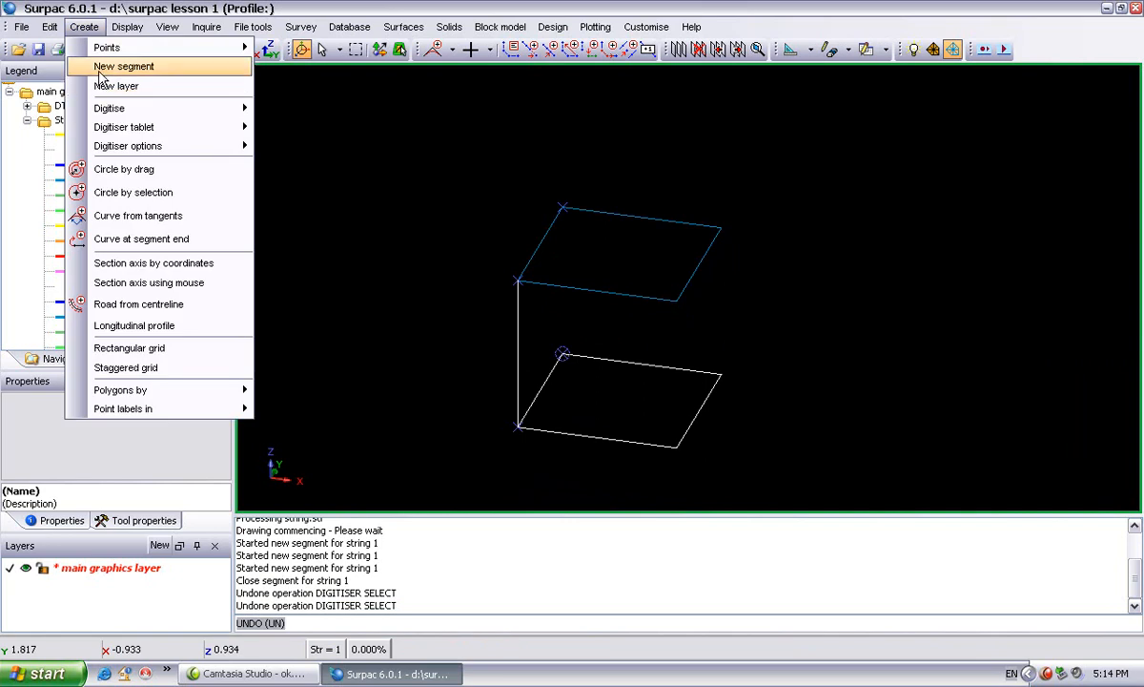
left_click(107, 63)
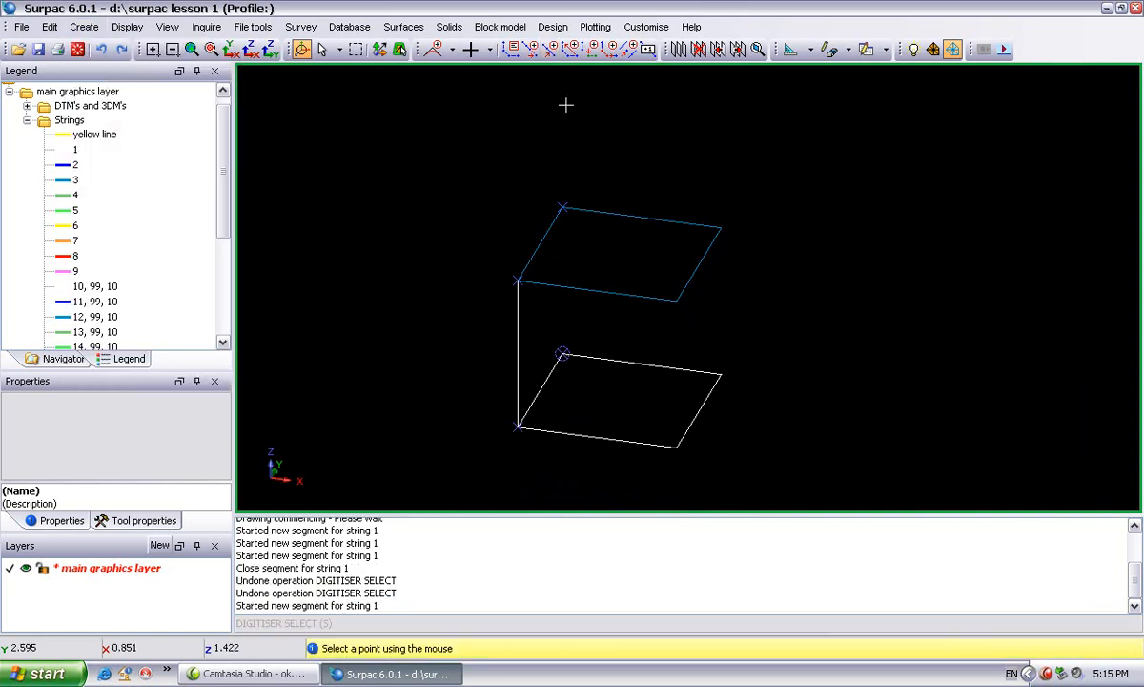
left_click(564, 209)
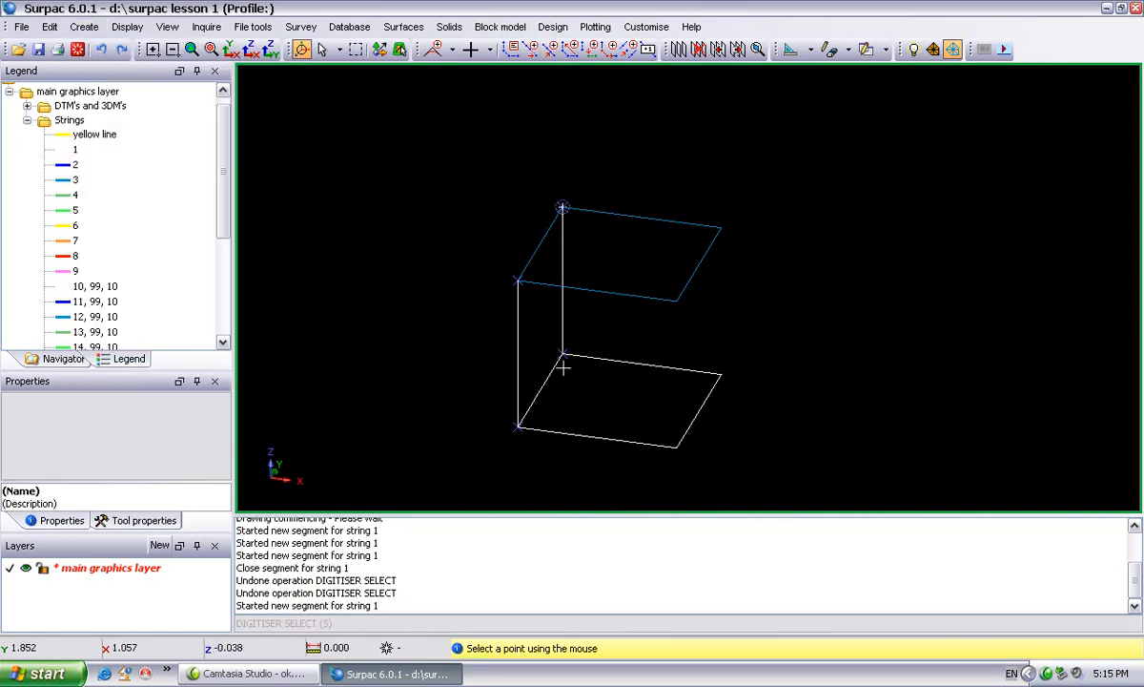
left_click(518, 282)
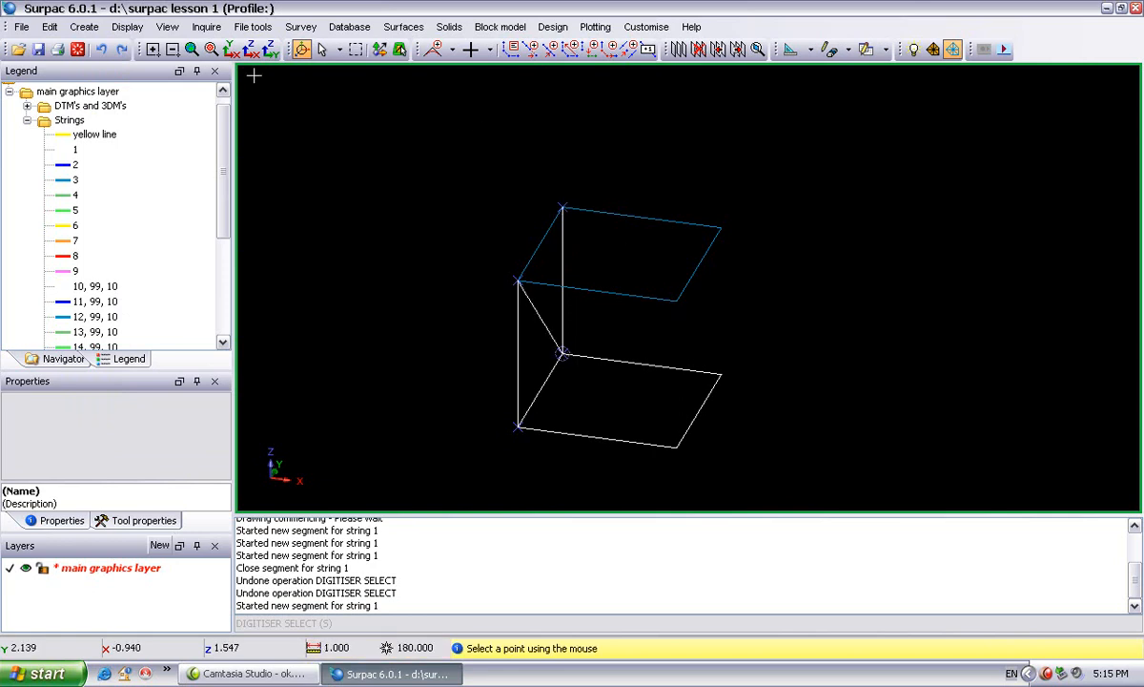
Start a new segment and digitise by selection the vertical edge joining the squares' back-right corners.
left_click(95, 31)
left_click(87, 67)
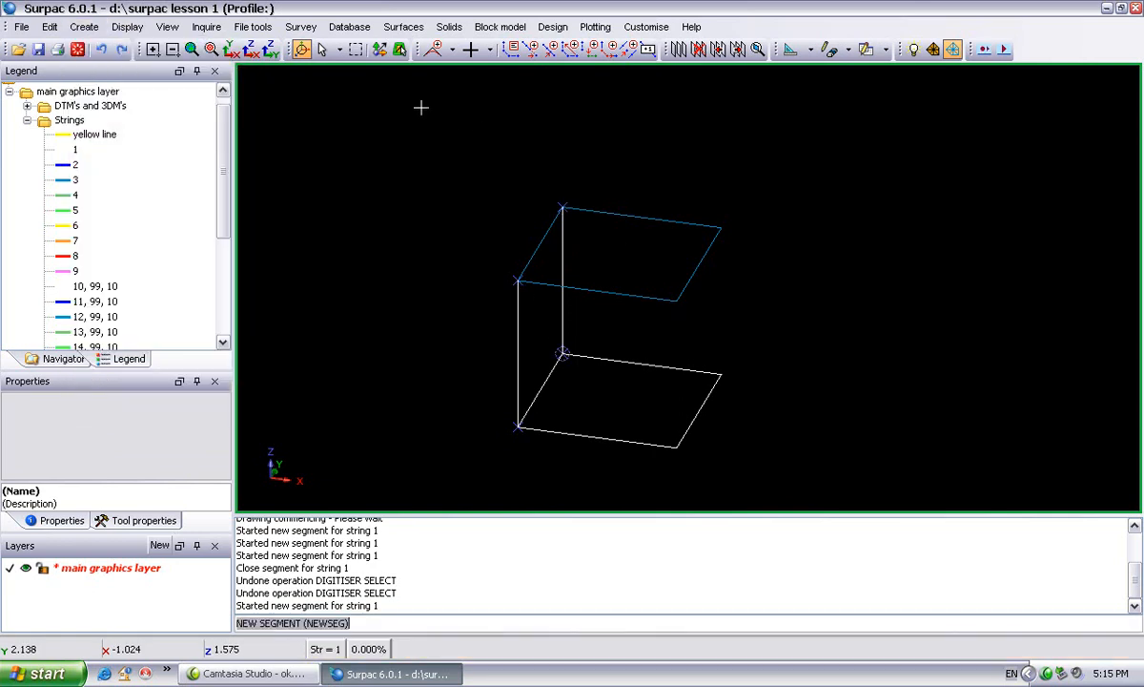
left_click(721, 228)
left_click(721, 375)
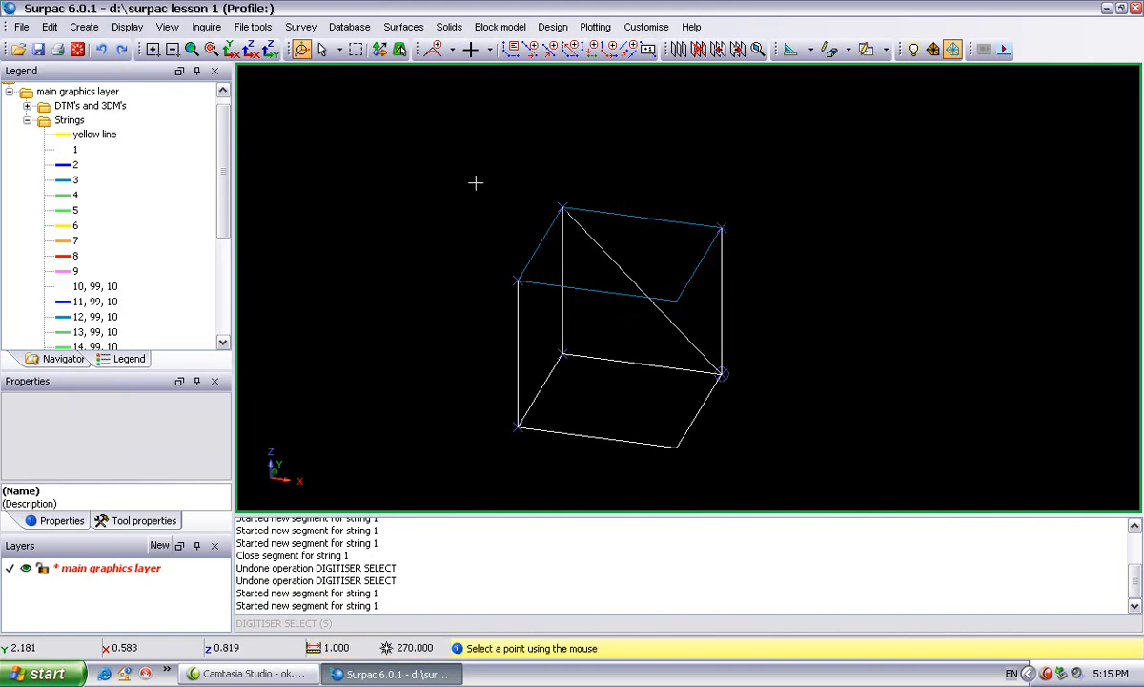
key("Escape")
Start a new segment, digitise by selection the vertical edge joining the squares' front-right corners, and inspect the cube in 3D.
left_click(84, 27)
left_click(106, 74)
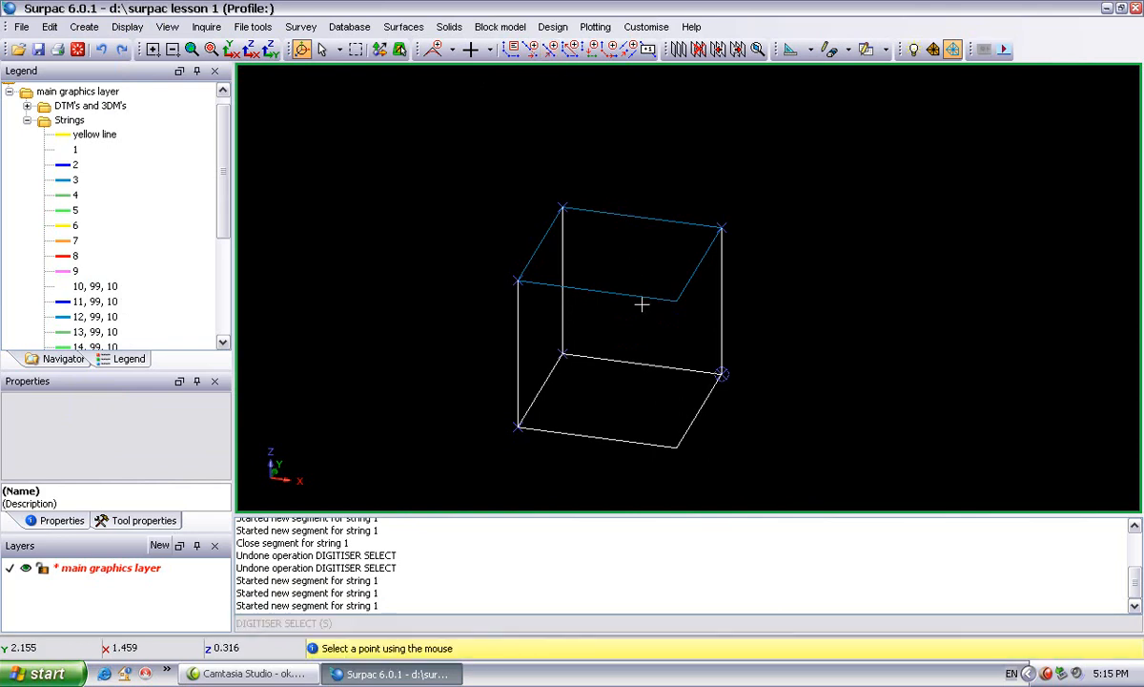
left_click(678, 301)
left_click(676, 445)
key("Escape")
left_click_drag(804, 442, 712, 313)
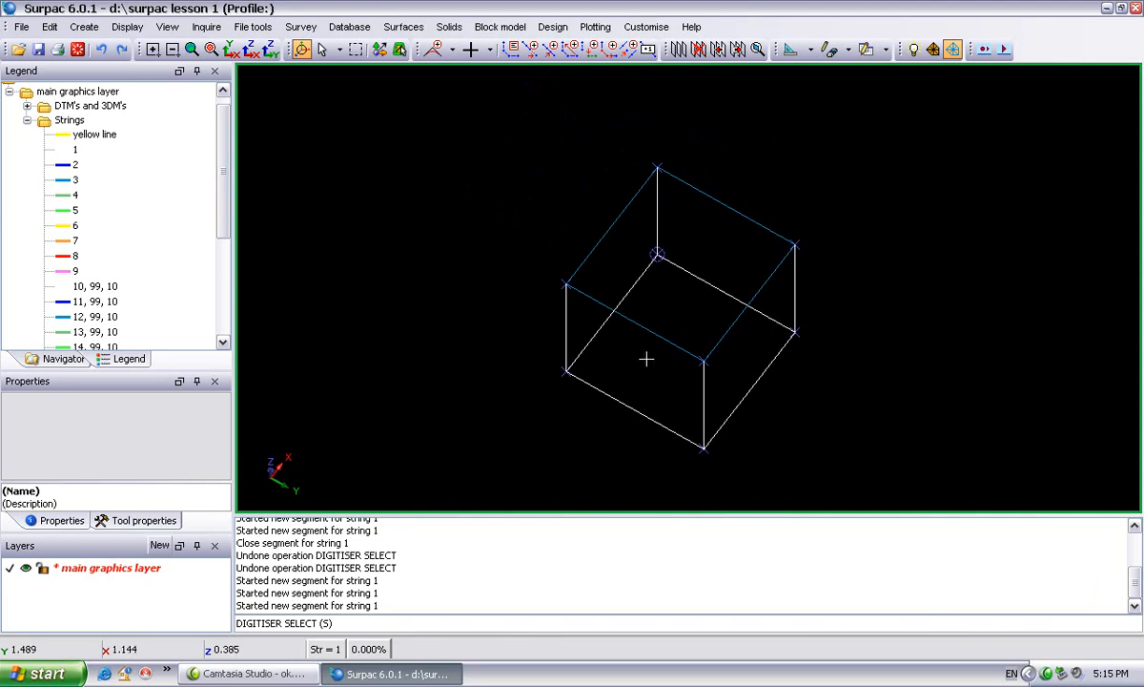